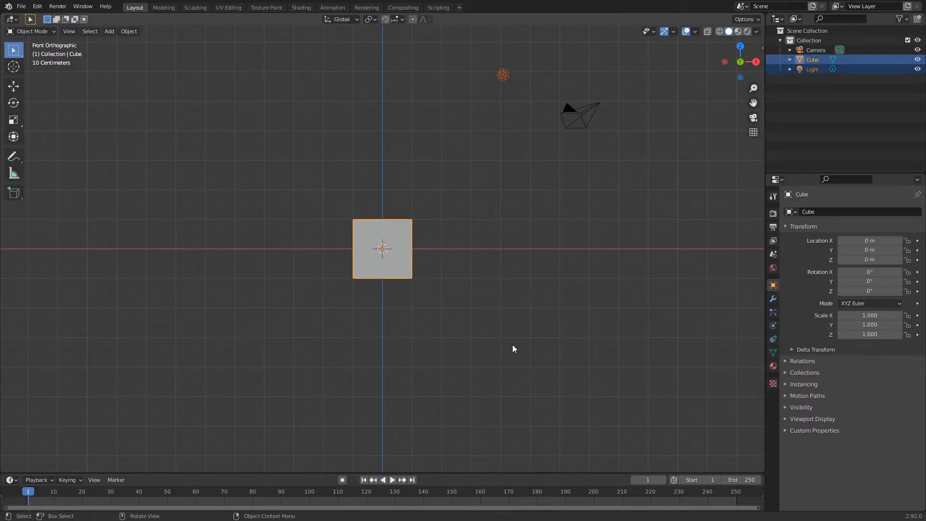
# - Delete the selected default cube and light, and add a new cube mesh at the origin
pyautogui.press('Delete')
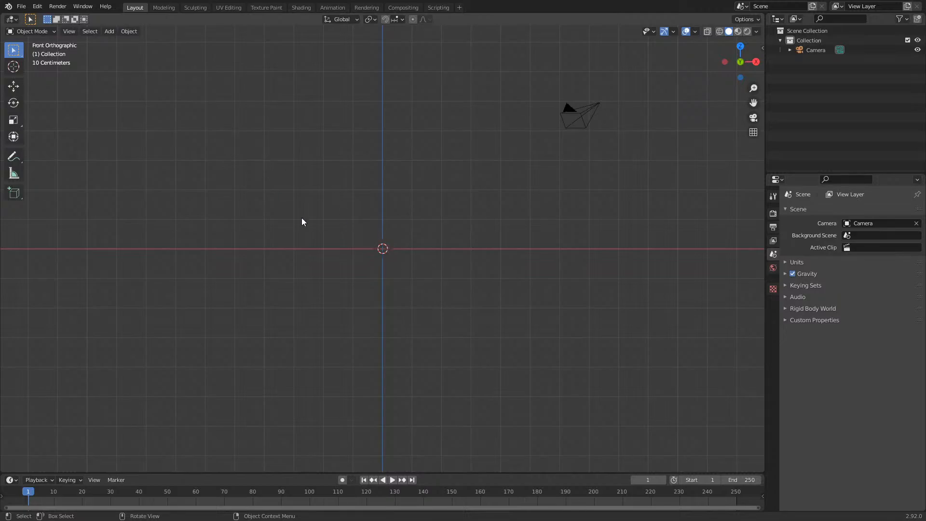
pyautogui.hotkey('shift', 'a')
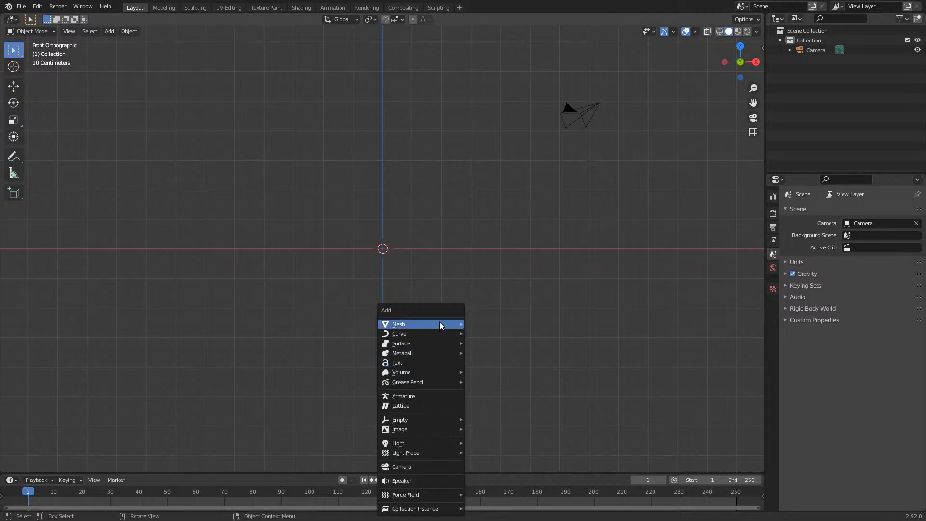
pyautogui.moveTo(441, 320)
pyautogui.click(482, 332)
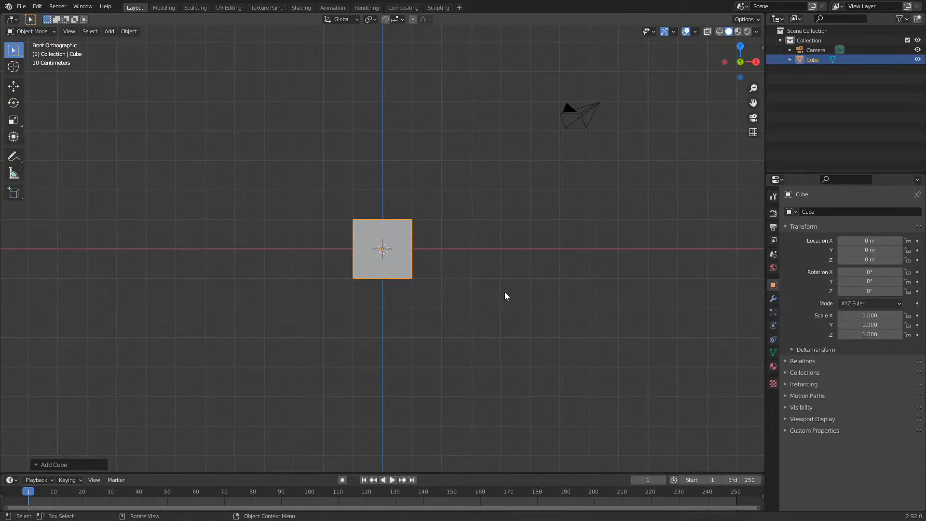
# - In Edit Mode, cut a single vertical edge loop exactly through the middle of the cube
pyautogui.press('Tab')
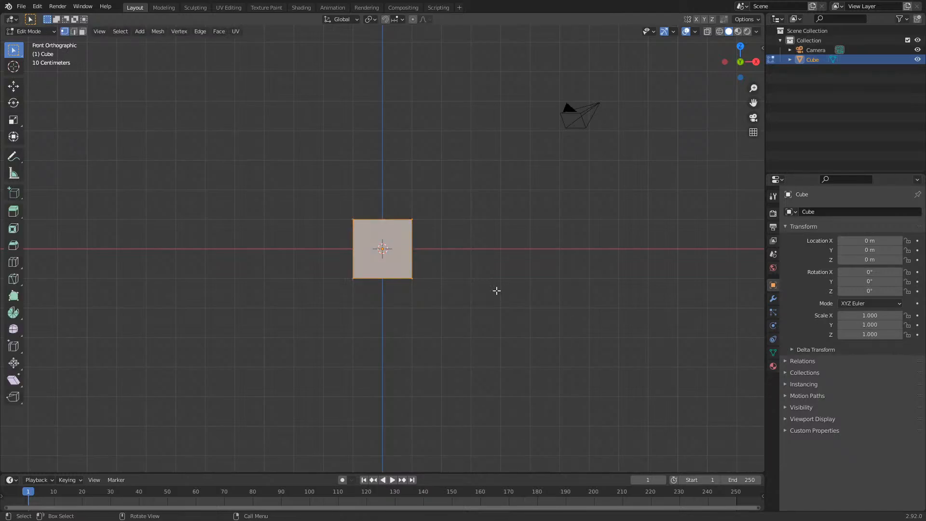
pyautogui.hotkey('ctrl', 'r')
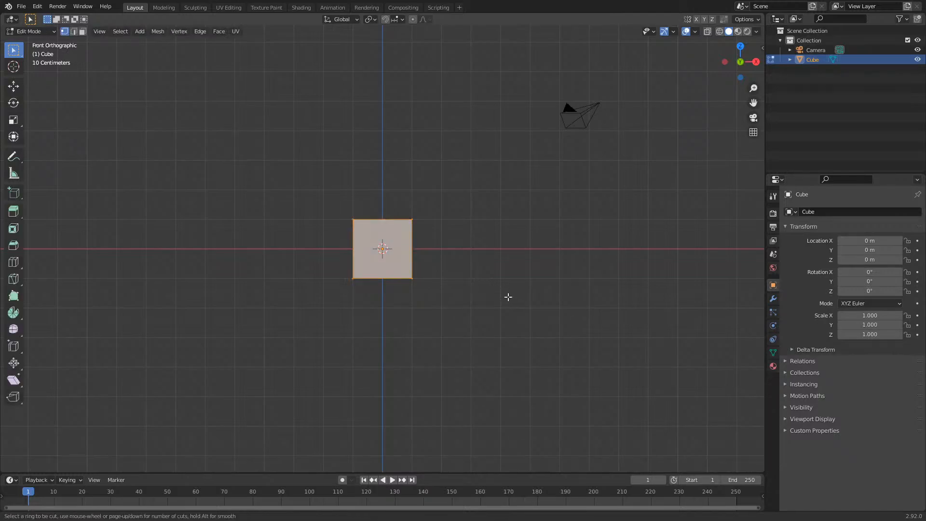
pyautogui.click(382, 233)
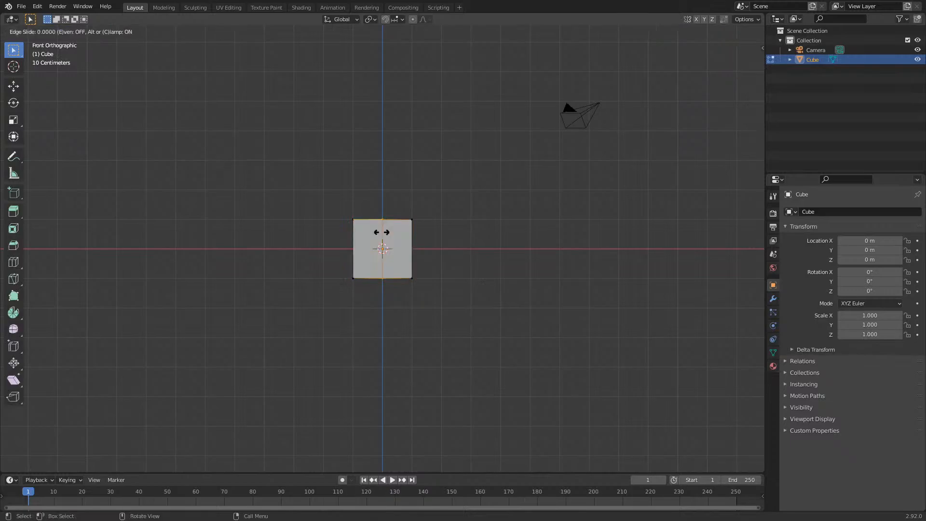
pyautogui.rightClick(369, 234)
# - Delete the vertices of the cube's left half, selecting through the mesh from the front
pyautogui.moveTo(289, 184); pyautogui.dragTo(330, 283)
pyautogui.moveTo(296, 159); pyautogui.dragTo(365, 324)
pyautogui.press('x')
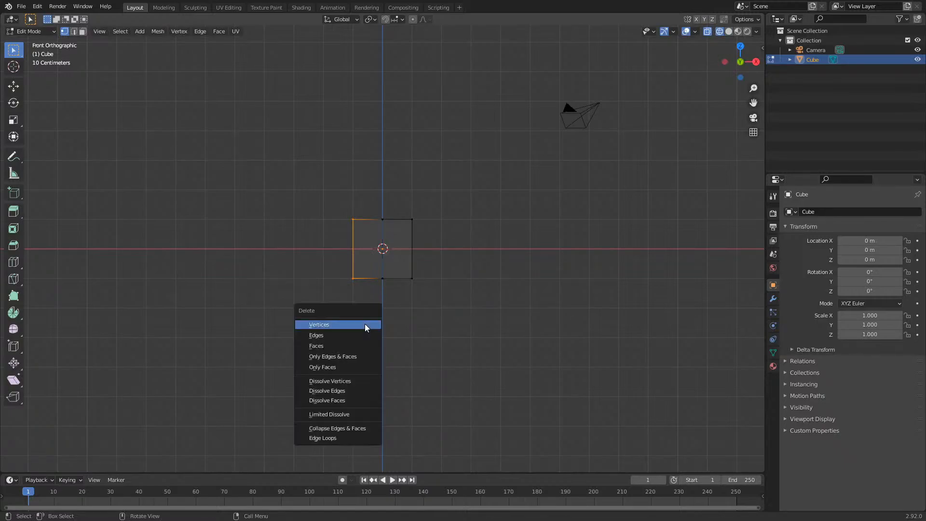
pyautogui.click(365, 325)
# - Check the remaining half cube in 3D, return to the wireframe front view and add a Mirror modifier on the X axis
pyautogui.moveTo(337, 242)
pyautogui.mouseDown(button='middle')
pyautogui.moveTo(399, 250)
pyautogui.moveTo(325, 256)
pyautogui.moveTo(335, 253)
pyautogui.mouseUp(button='middle')
pyautogui.press('z')
pyautogui.click(303, 232)
pyautogui.moveTo(410, 311)
pyautogui.mouseDown(button='middle')
pyautogui.moveTo(490, 331)
pyautogui.moveTo(474, 260)
pyautogui.moveTo(407, 310)
pyautogui.moveTo(474, 299)
pyautogui.mouseUp(button='middle')
pyautogui.press('z')
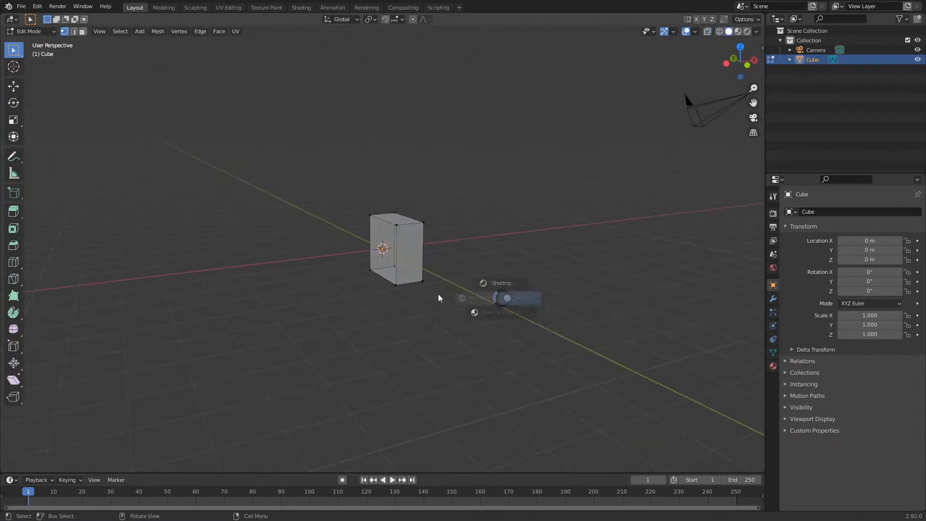
pyautogui.click(349, 295)
pyautogui.press('KP_1')
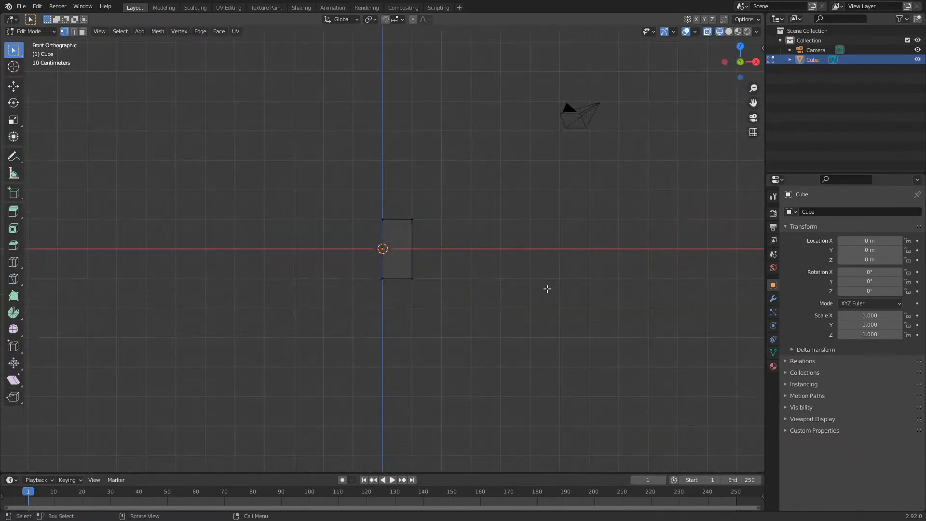
pyautogui.click(773, 299)
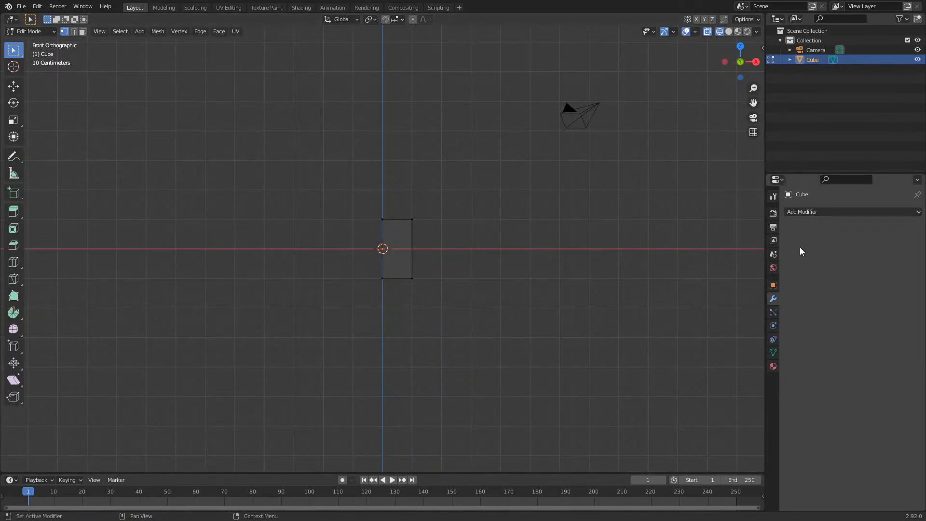
pyautogui.click(820, 211)
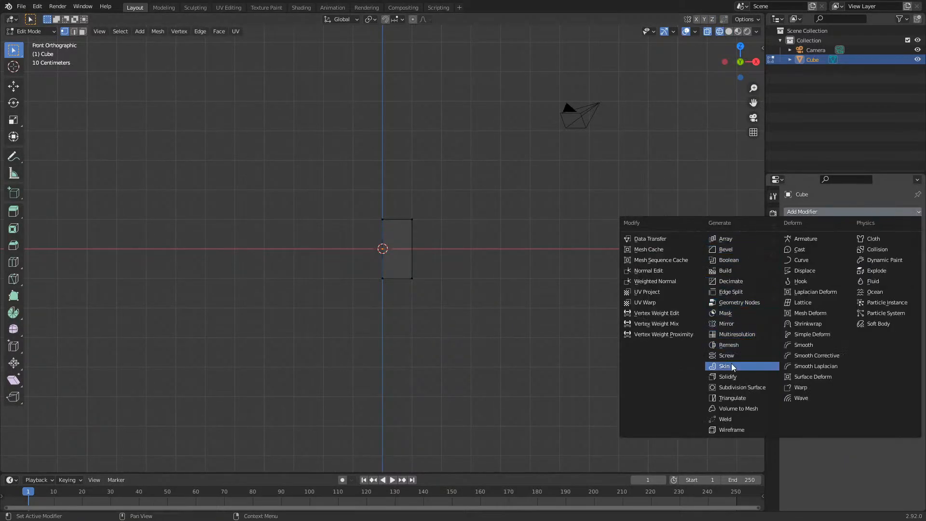
pyautogui.click(727, 322)
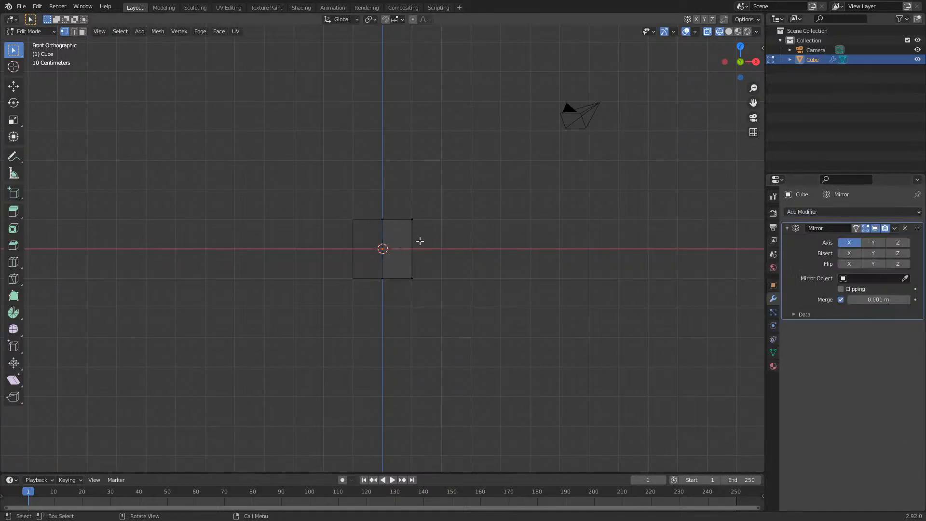
# - Add 19 evenly spaced horizontal loop cuts to the half cube without sliding them
pyautogui.scroll(5, 372, 276)
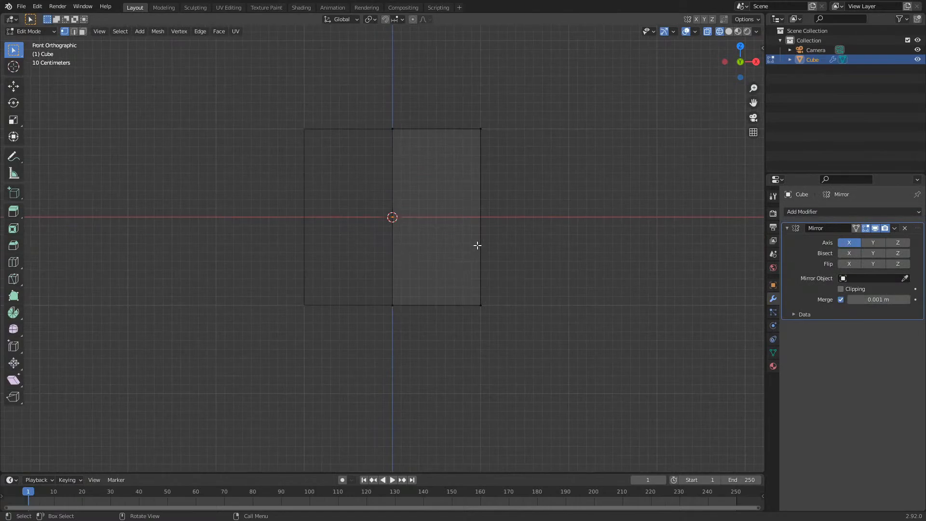
pyautogui.hotkey('ctrl', 'r')
pyautogui.scroll(10, 447, 231)
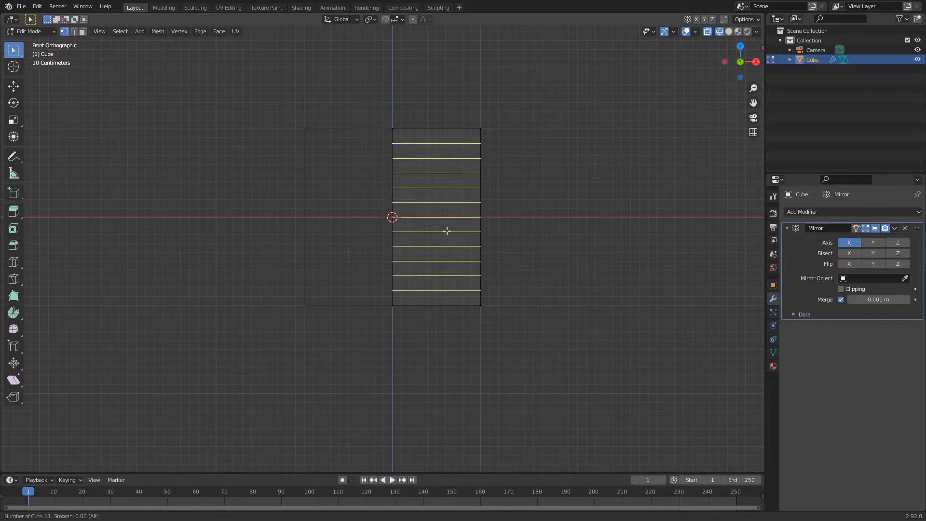
pyautogui.scroll(3, 447, 231)
pyautogui.scroll(2, 447, 231)
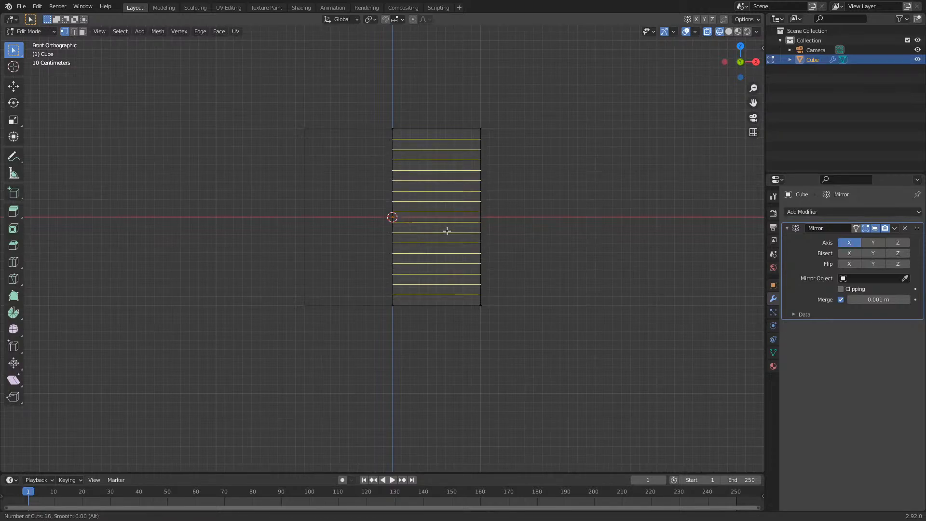
pyautogui.scroll(2, 447, 231)
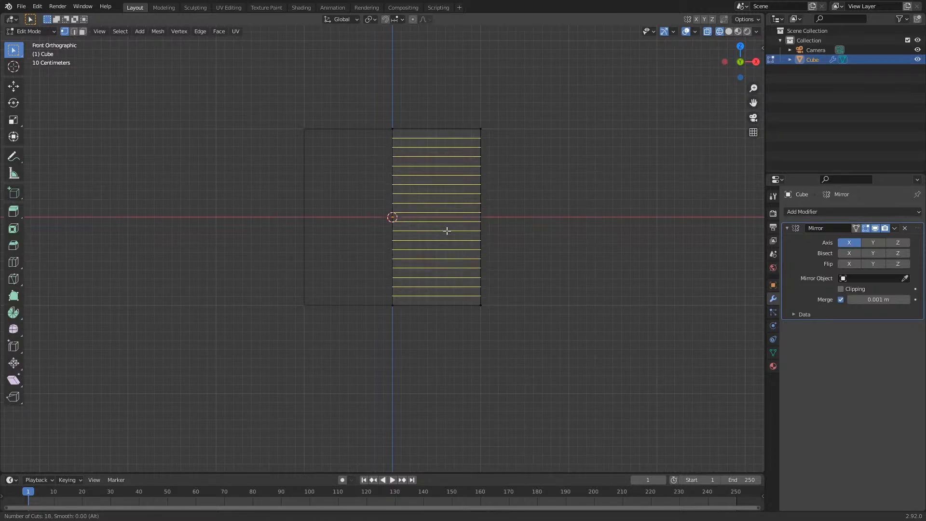
pyautogui.click(447, 231)
pyautogui.click(447, 231)
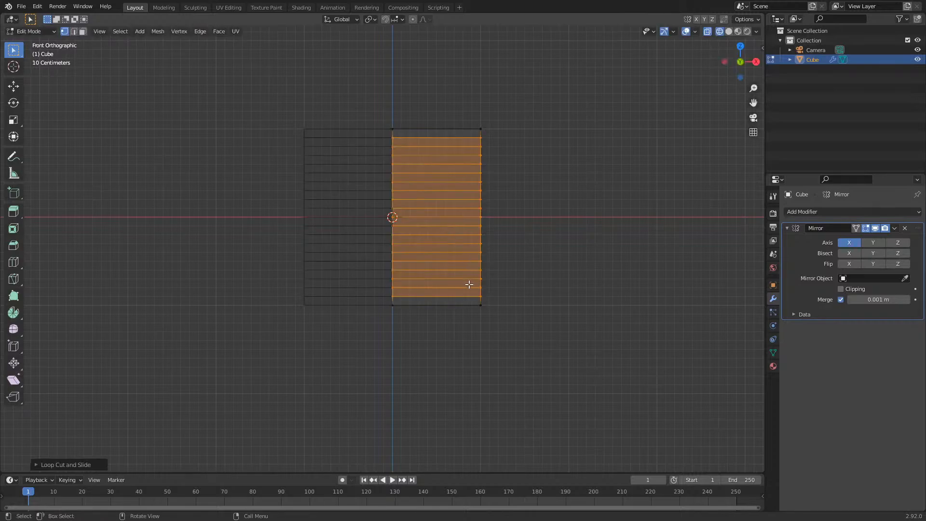
pyautogui.moveTo(464, 298); pyautogui.dragTo(505, 317)
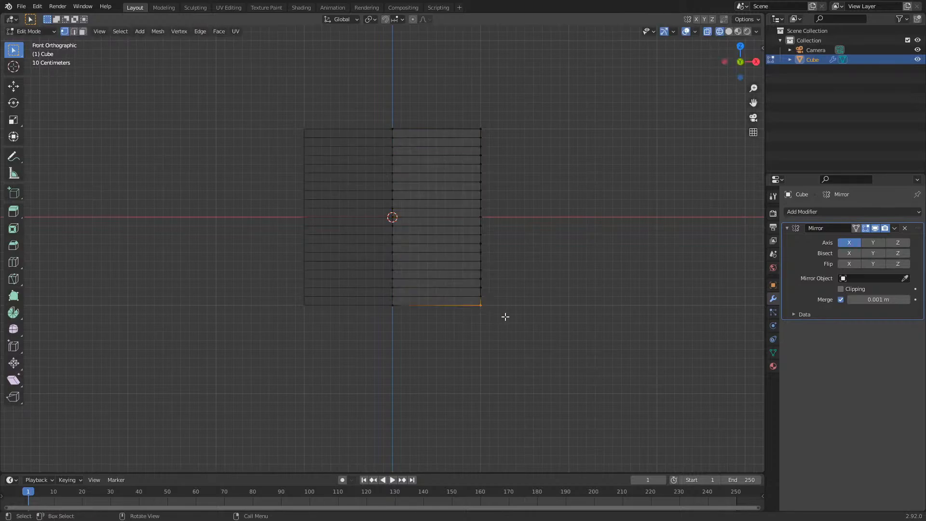
pyautogui.press('g')
pyautogui.press('y')
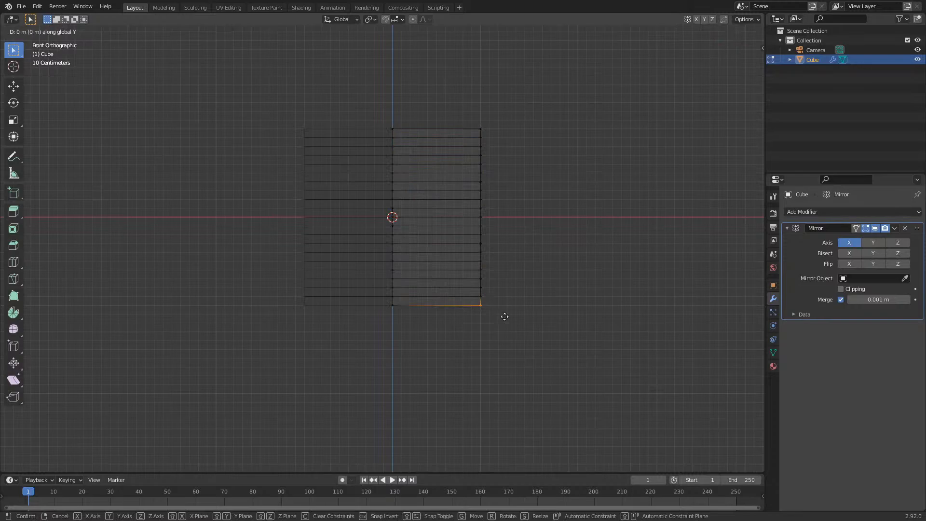
pyautogui.rightClick(462, 315)
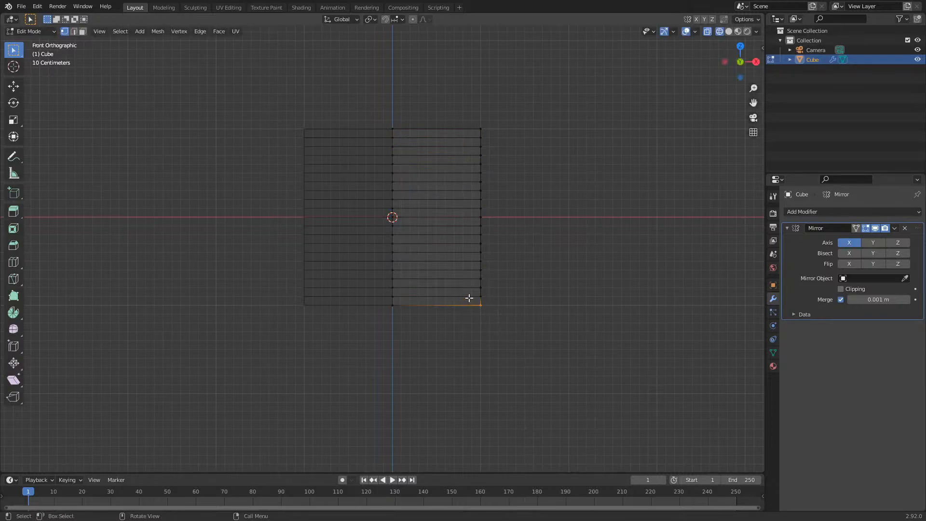
# - Move the lowest row's outer vertices inward along X to just over a quarter of the half-width, and slightly up along Z
pyautogui.moveTo(469, 298); pyautogui.dragTo(522, 333)
pyautogui.moveTo(522, 333); pyautogui.dragTo(502, 324, button='middle')
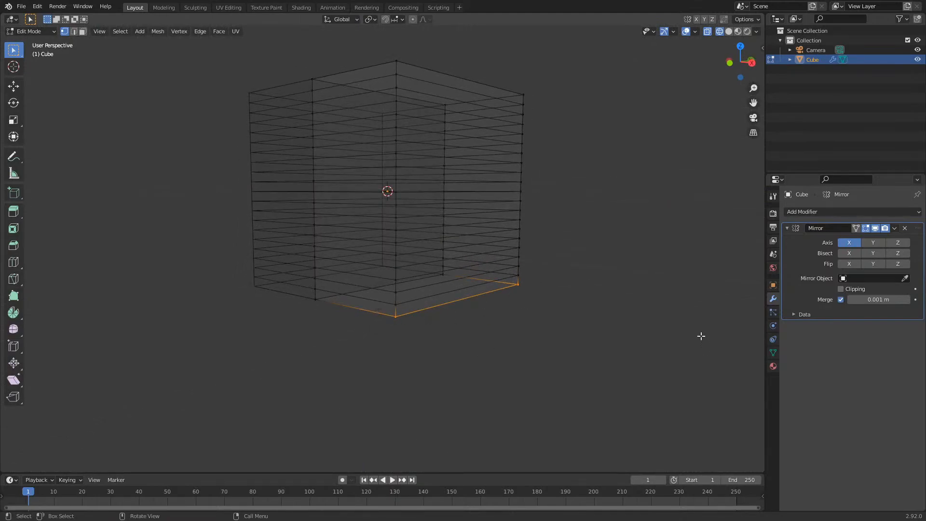
pyautogui.press('KP_1')
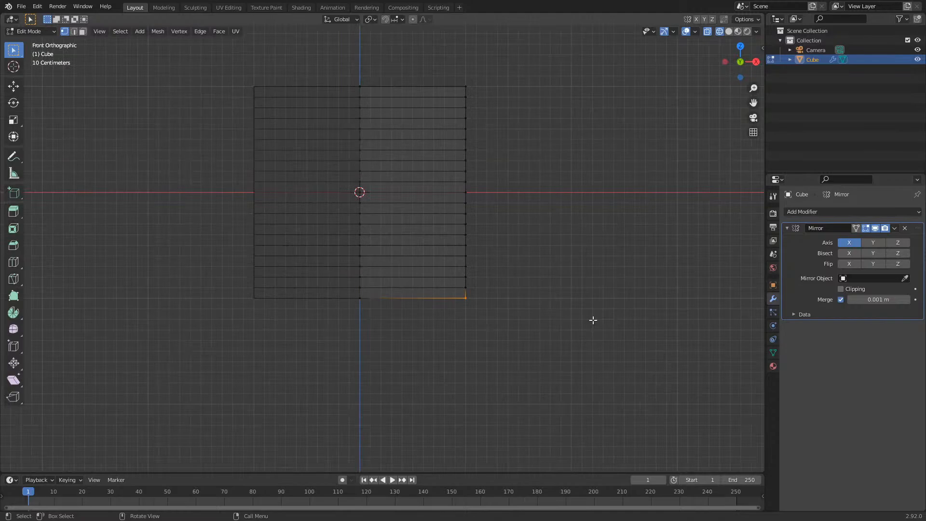
pyautogui.press('g')
pyautogui.press('x')
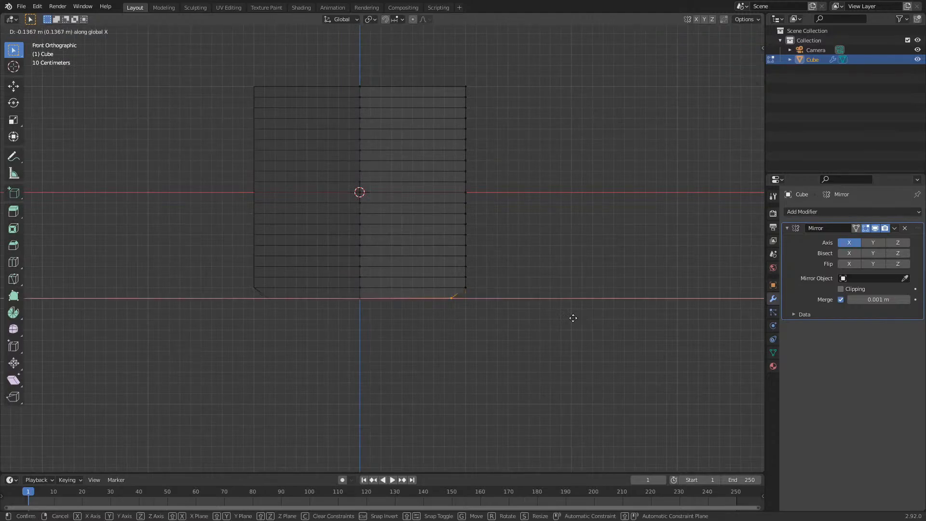
pyautogui.click(517, 312)
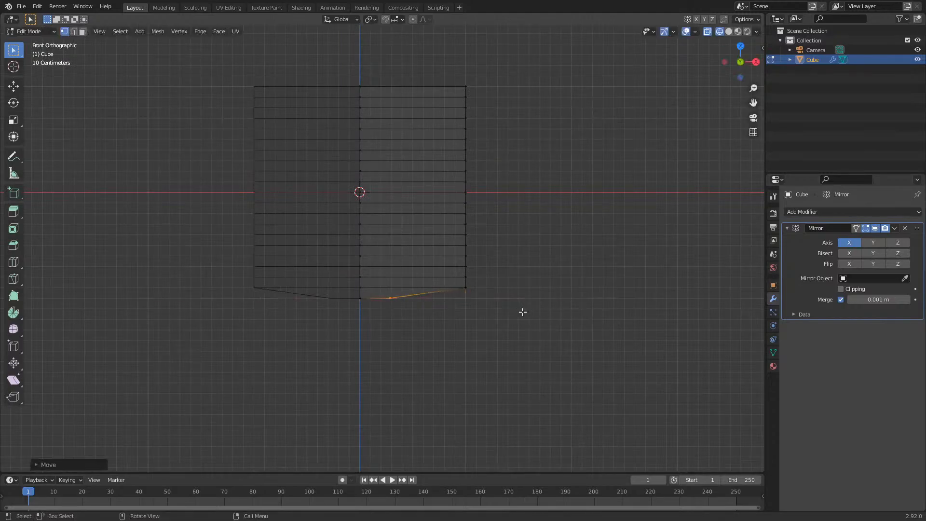
pyautogui.press('g')
pyautogui.press('z')
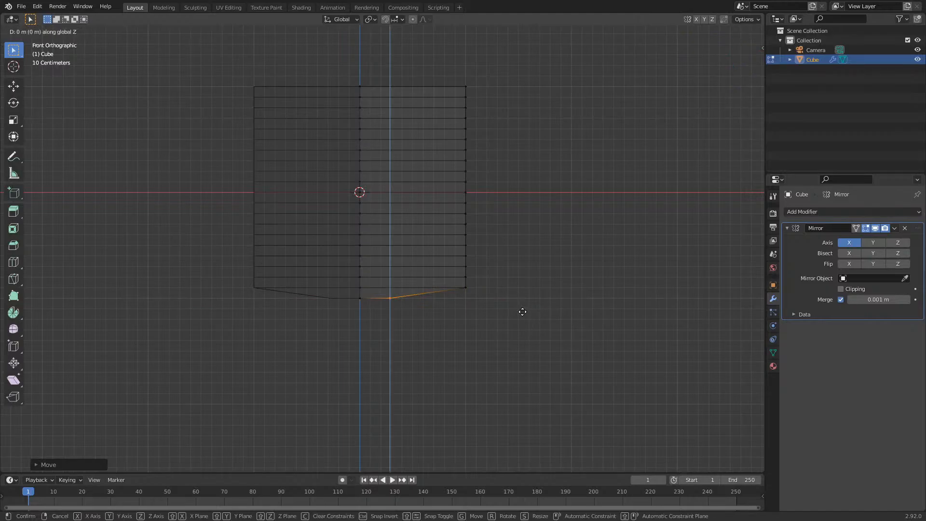
pyautogui.click(523, 308)
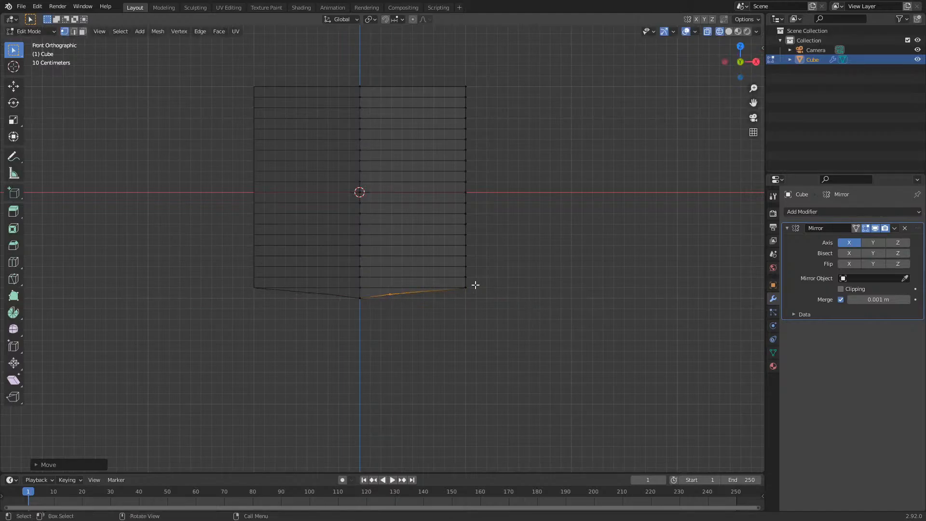
# - Move the second-lowest row's outer vertices inward along X to about half of the half-width
pyautogui.moveTo(443, 279); pyautogui.dragTo(498, 298)
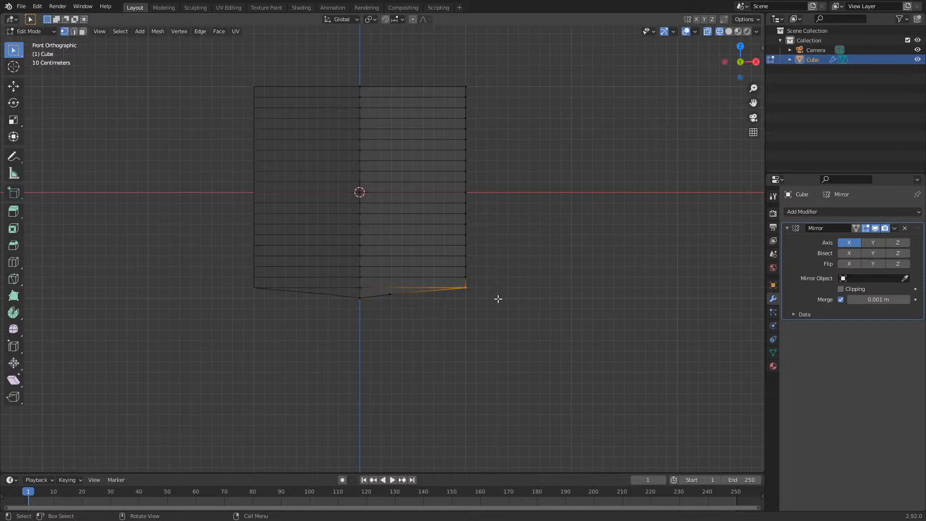
pyautogui.press('g')
pyautogui.press('x')
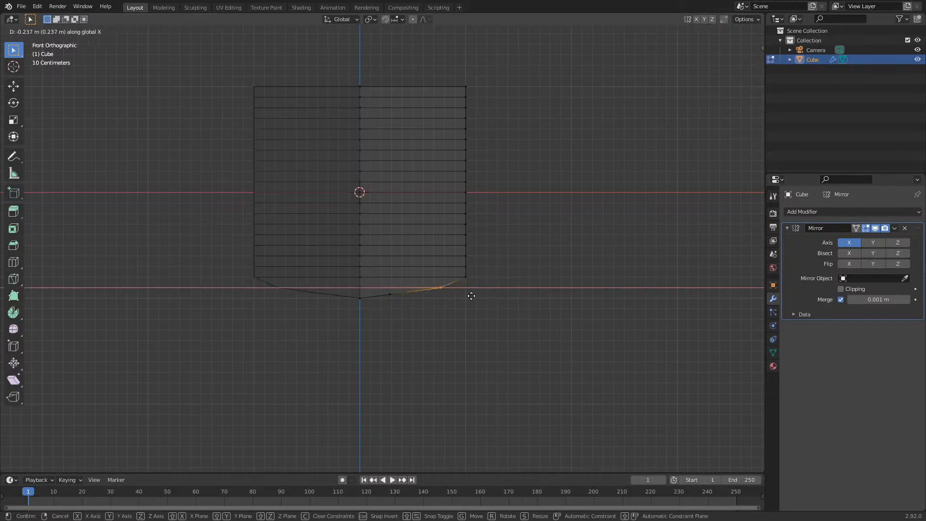
pyautogui.click(449, 295)
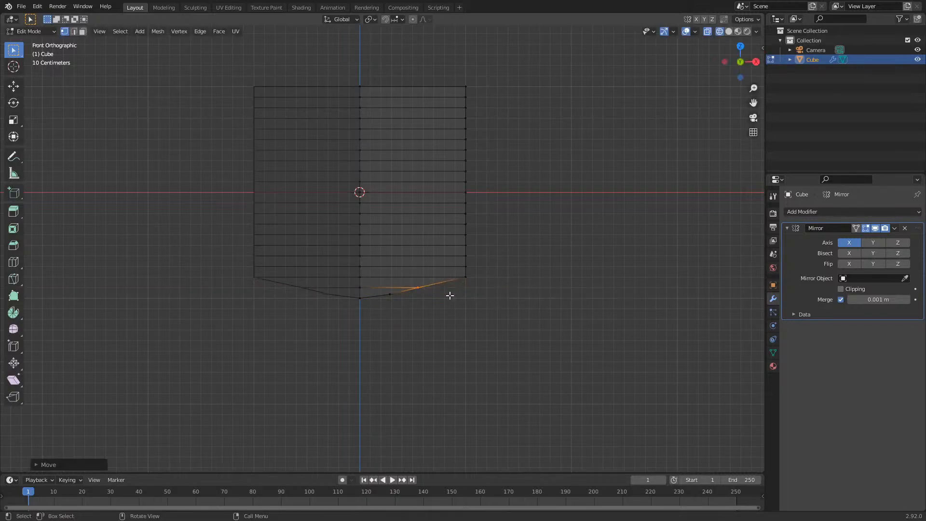
# - Nudge the outer vertices of the two lowest rows slightly further inward along X to smooth the curve
pyautogui.moveTo(381, 287); pyautogui.dragTo(405, 303)
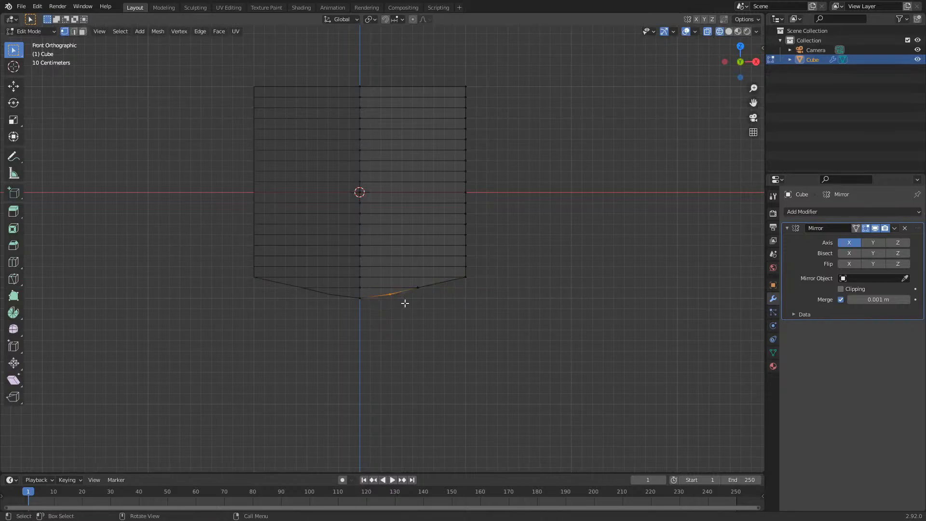
pyautogui.press('g')
pyautogui.press('x')
pyautogui.click(397, 290)
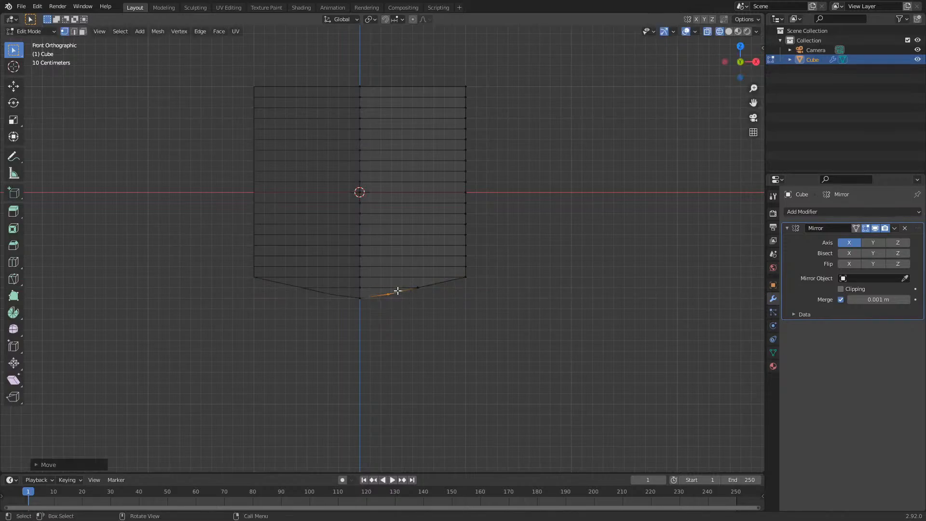
pyautogui.moveTo(405, 284); pyautogui.dragTo(433, 294)
pyautogui.press('g')
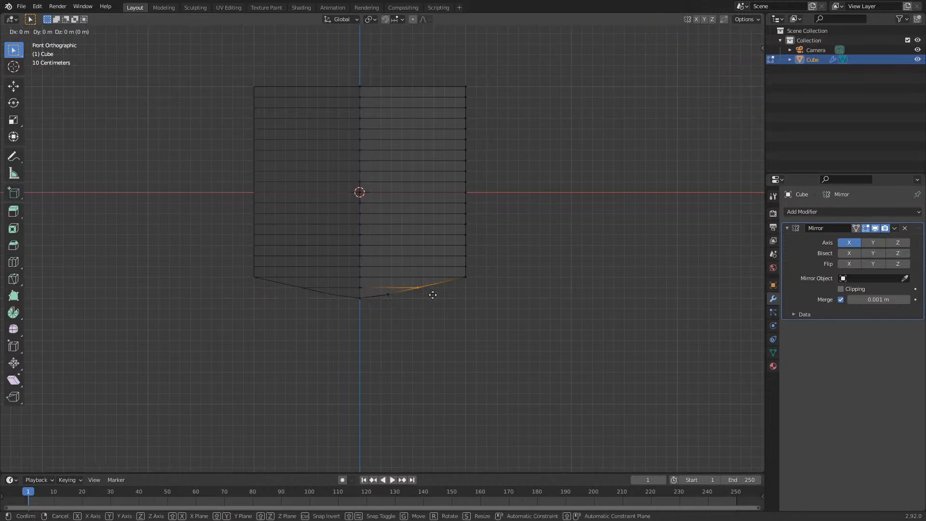
pyautogui.press('x')
pyautogui.click(430, 293)
# - Move the third-lowest row's outer vertices inward along X to about three quarters of the half-width
pyautogui.moveTo(444, 272); pyautogui.dragTo(514, 293)
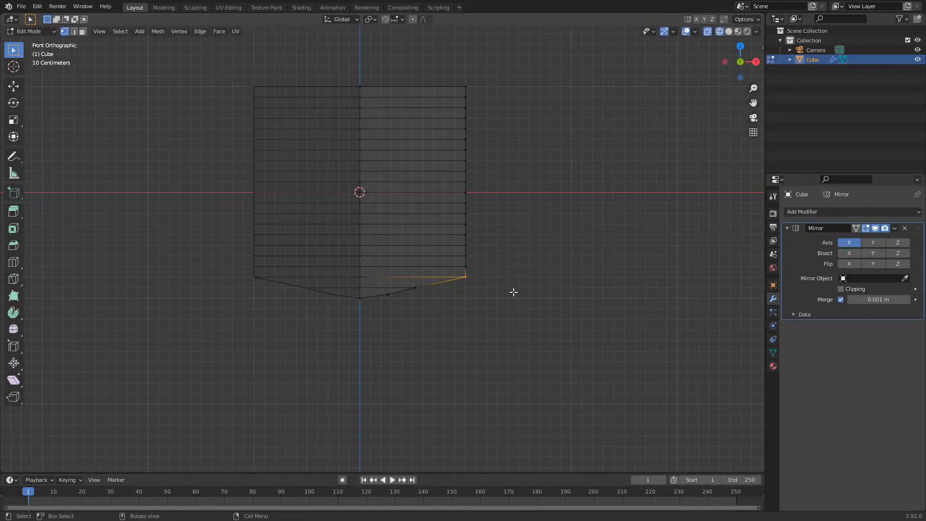
pyautogui.press('g')
pyautogui.press('x')
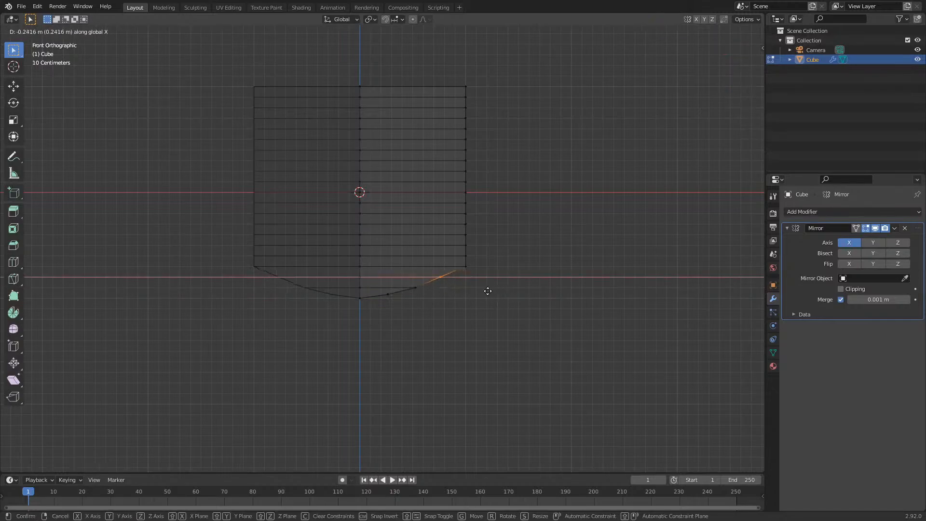
pyautogui.click(488, 292)
# - Move the fourth-lowest row's outer vertices inward along X by about 0.1 m
pyautogui.moveTo(453, 260); pyautogui.dragTo(499, 271)
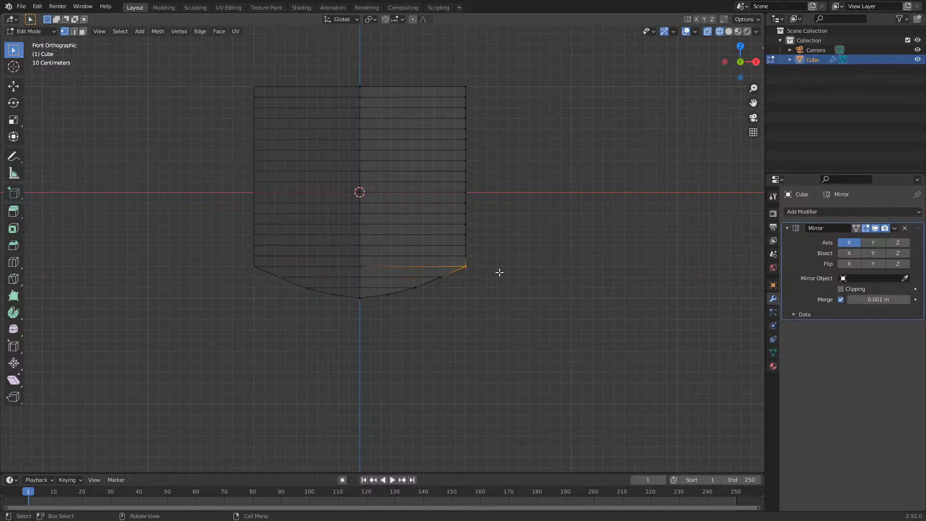
pyautogui.press('g')
pyautogui.press('x')
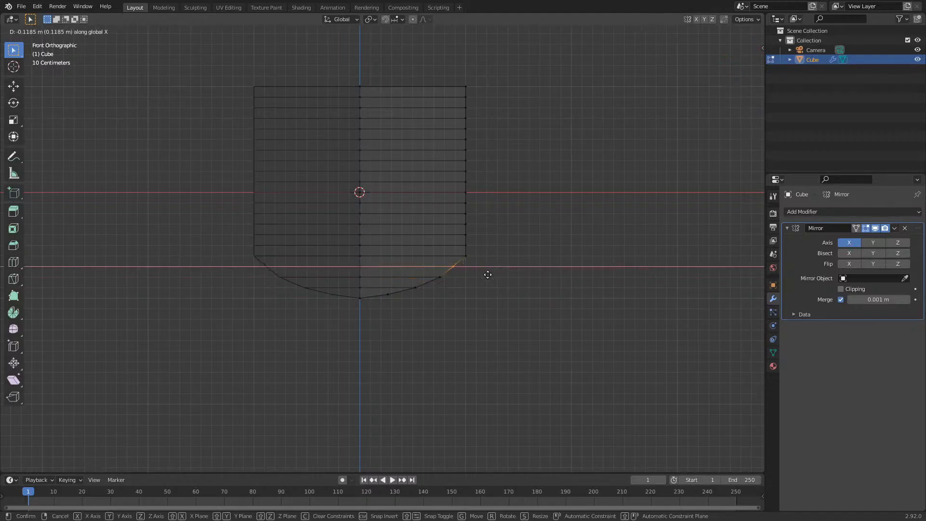
pyautogui.click(488, 271)
pyautogui.moveTo(456, 251); pyautogui.dragTo(499, 267)
pyautogui.press('g')
pyautogui.press('x')
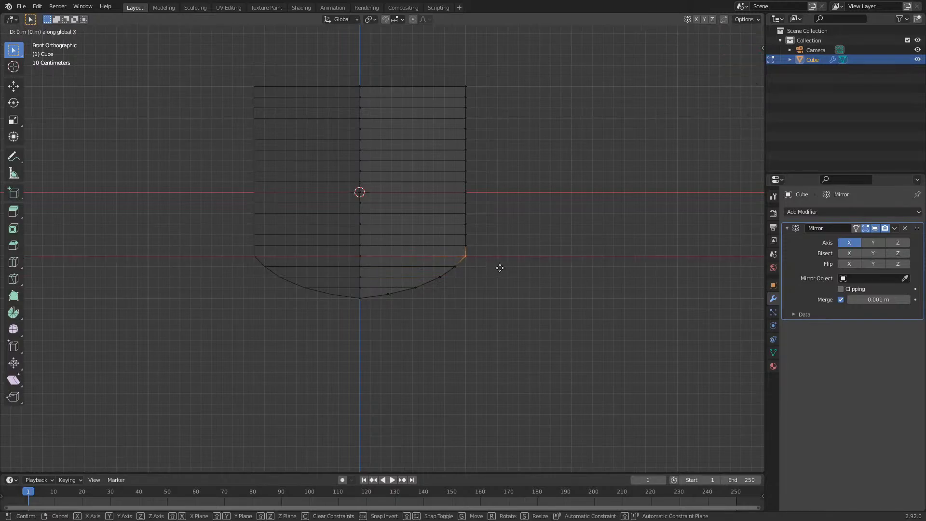
pyautogui.click(500, 268)
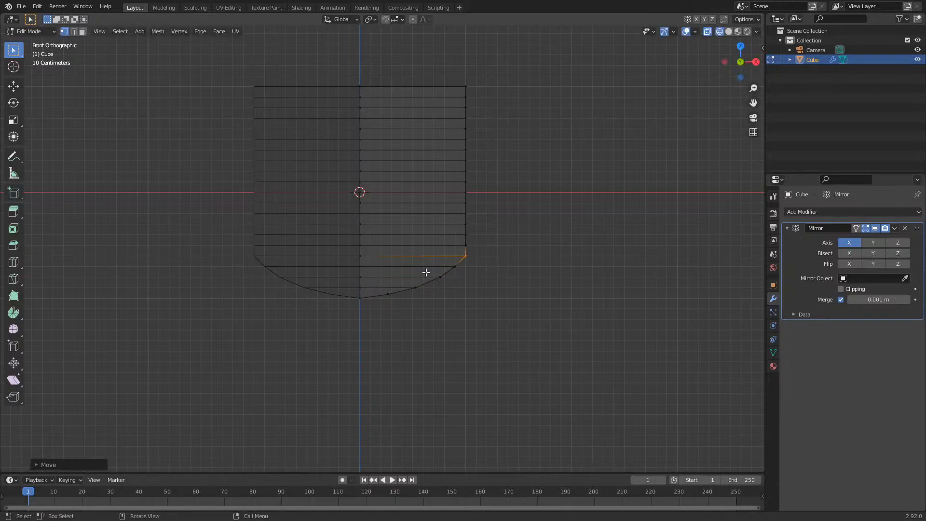
# - Move the outer vertices of the four lowest rows together about 0.08 m inward along X
pyautogui.moveTo(372, 282); pyautogui.dragTo(411, 302)
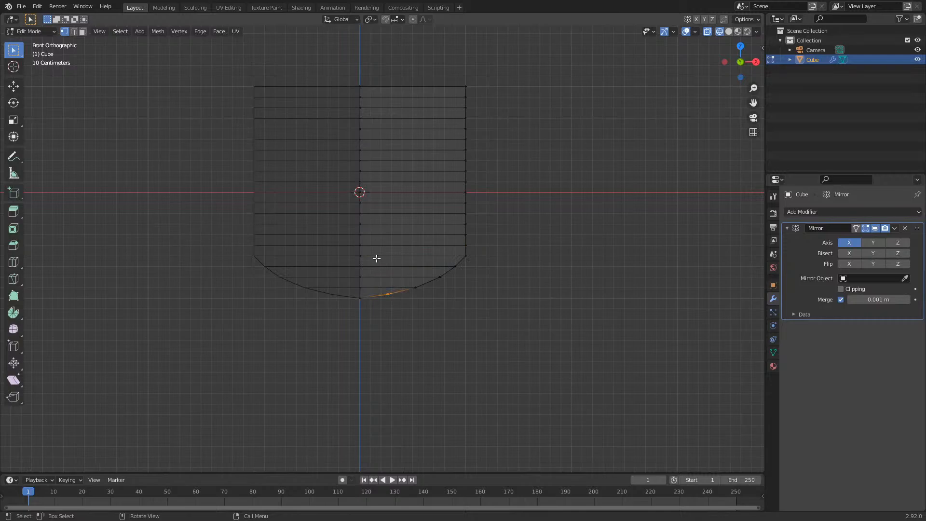
pyautogui.moveTo(377, 259); pyautogui.dragTo(491, 305)
pyautogui.press('g')
pyautogui.press('x')
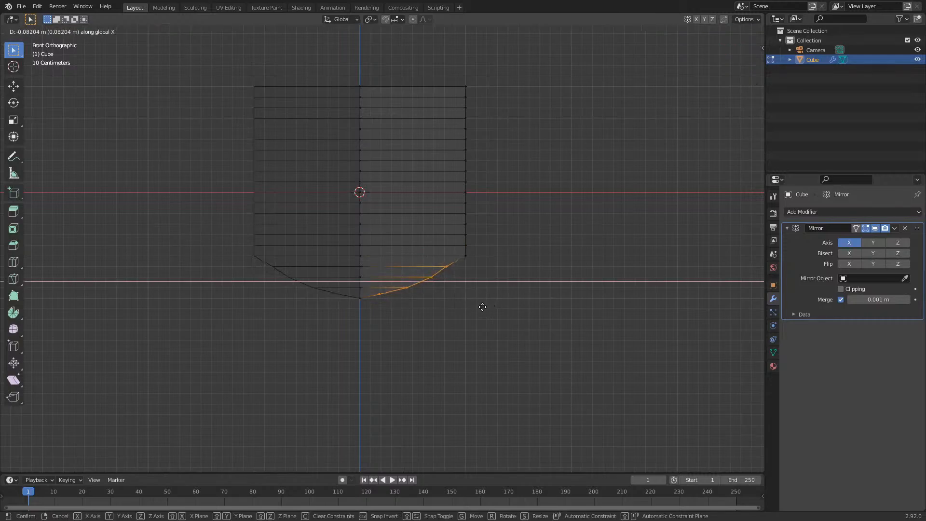
pyautogui.click(482, 307)
# - Move the second-, third- and fourth-lowest rows' outer vertices together about 0.07 m further inward along X
pyautogui.moveTo(380, 255); pyautogui.dragTo(470, 297)
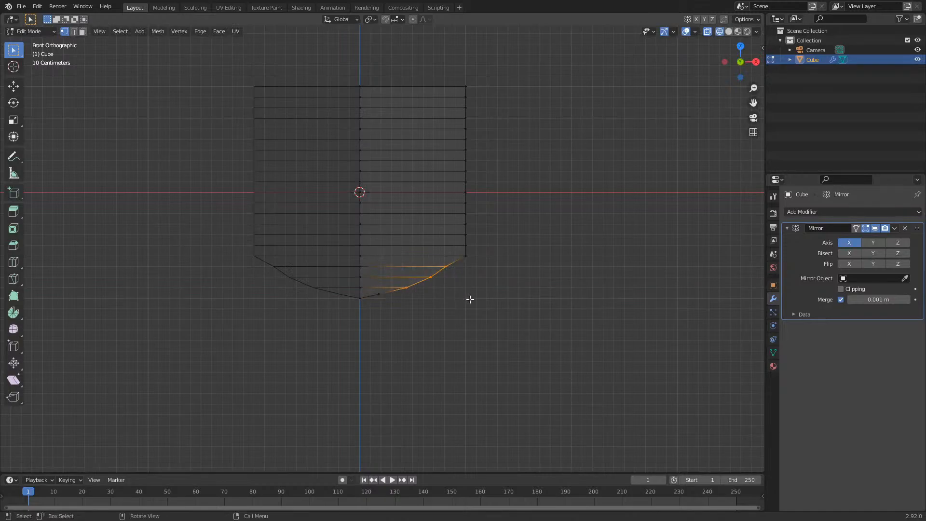
pyautogui.press('g')
pyautogui.press('x')
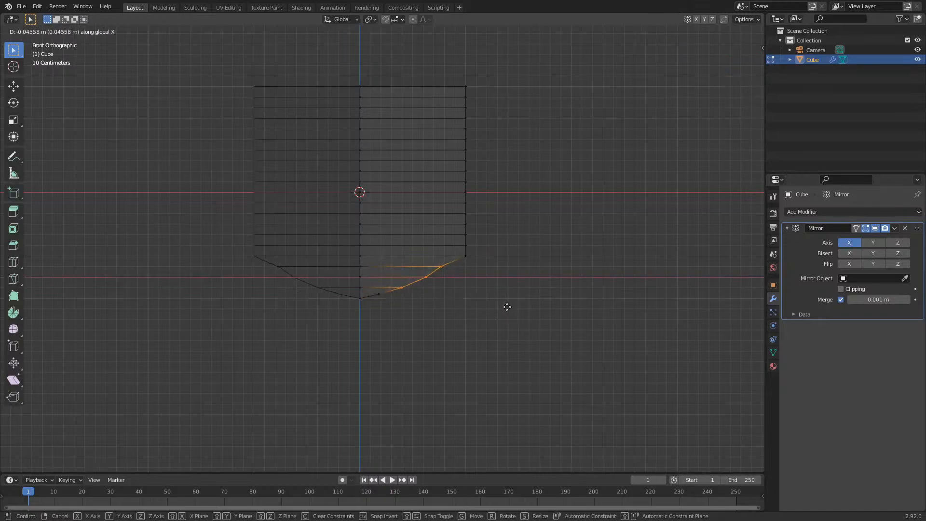
pyautogui.click(505, 307)
# - Move the third- and fourth-lowest rows' outer vertices about 0.06 m further inward along X, and the fourth-lowest row's alone another 0.02 m or so
pyautogui.moveTo(408, 265); pyautogui.dragTo(481, 292)
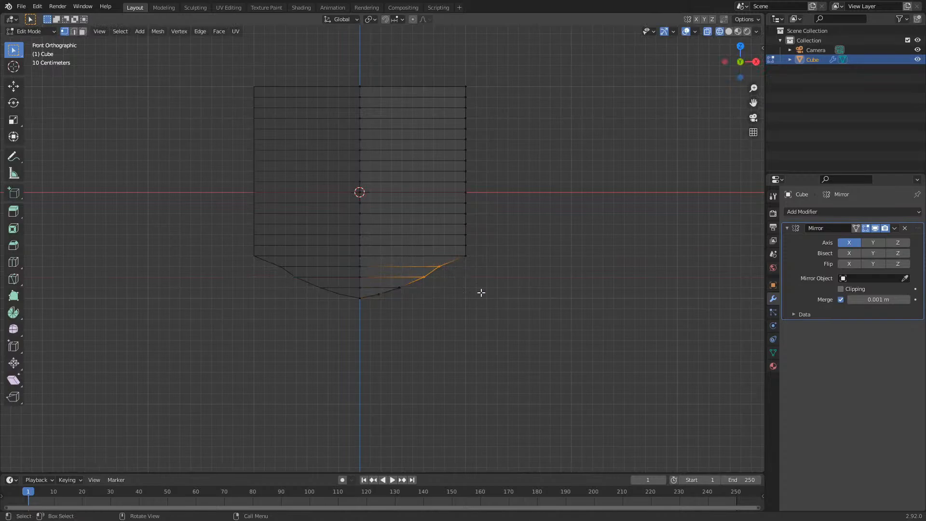
pyautogui.press('g')
pyautogui.press('x')
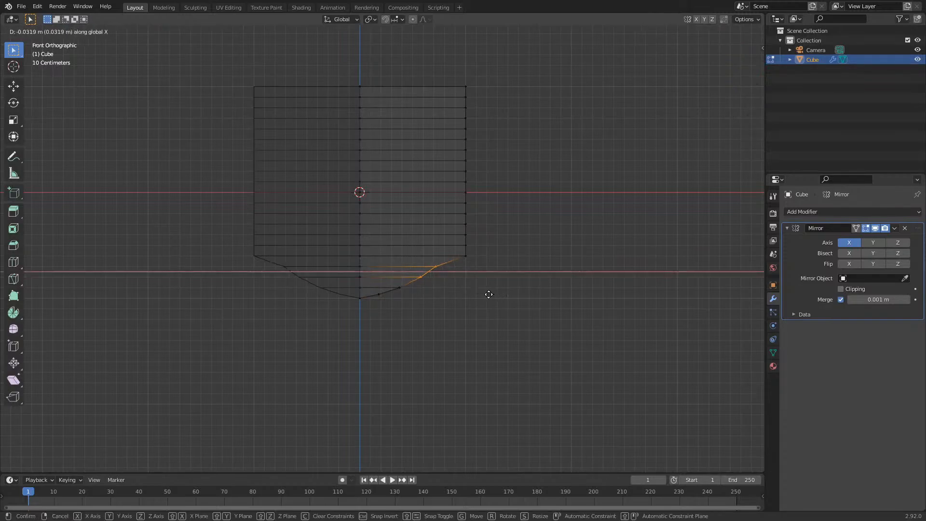
pyautogui.click(485, 294)
pyautogui.moveTo(422, 261); pyautogui.dragTo(463, 278)
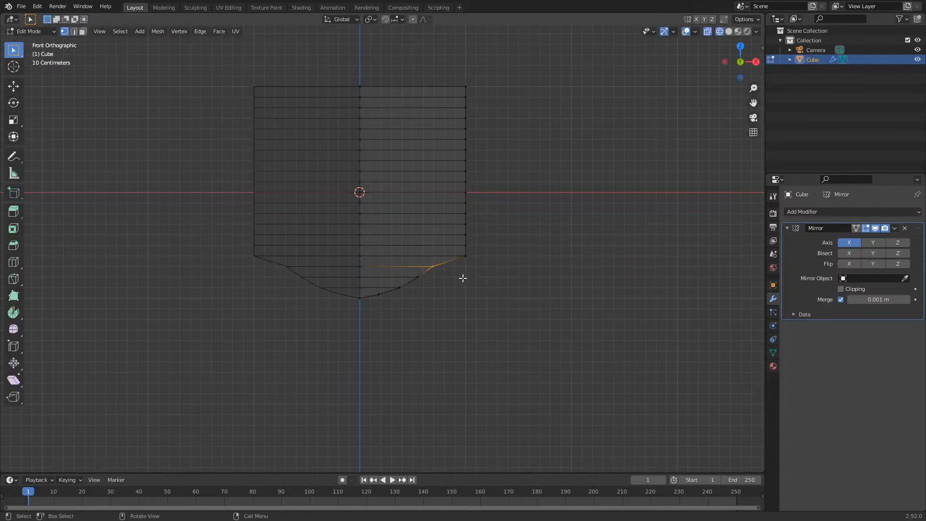
pyautogui.press('g')
pyautogui.press('x')
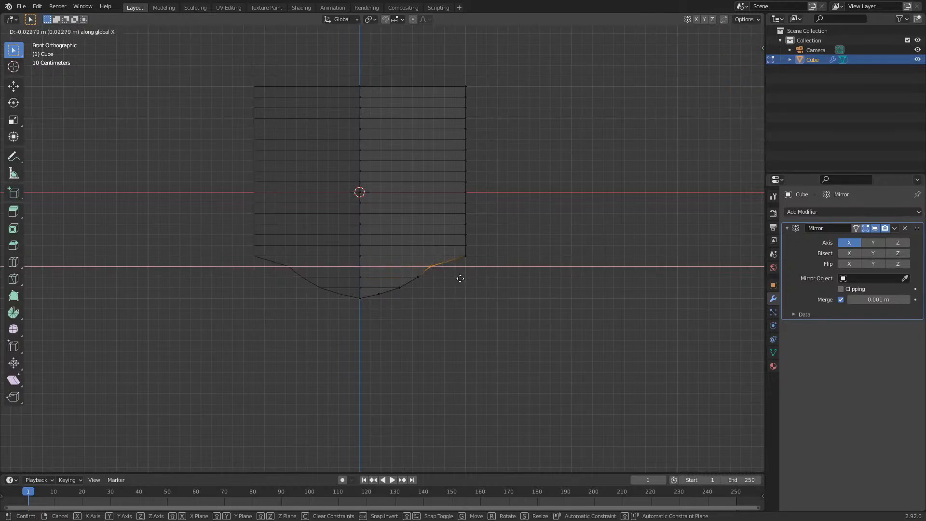
pyautogui.click(462, 276)
# - Move the fifth-lowest row's outer vertices about 0.22 m inward along X
pyautogui.moveTo(438, 247); pyautogui.dragTo(494, 267)
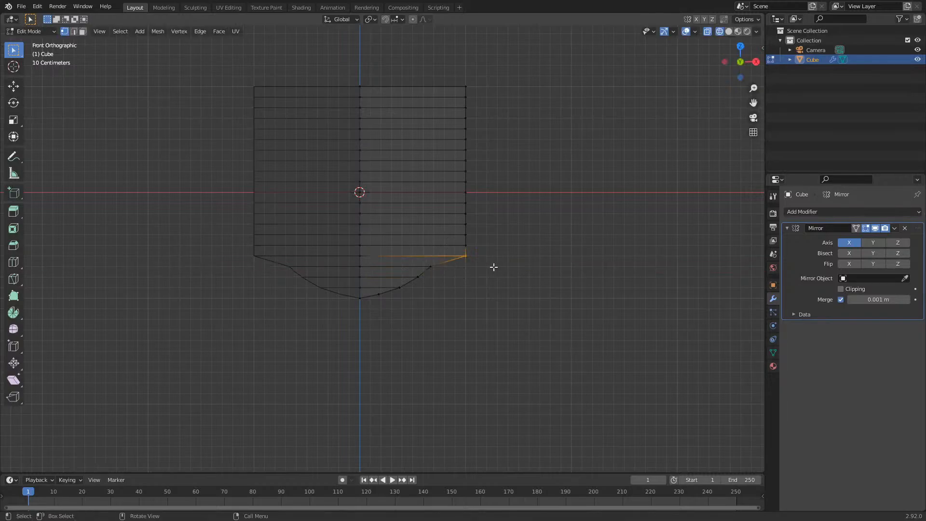
pyautogui.press('g')
pyautogui.press('x')
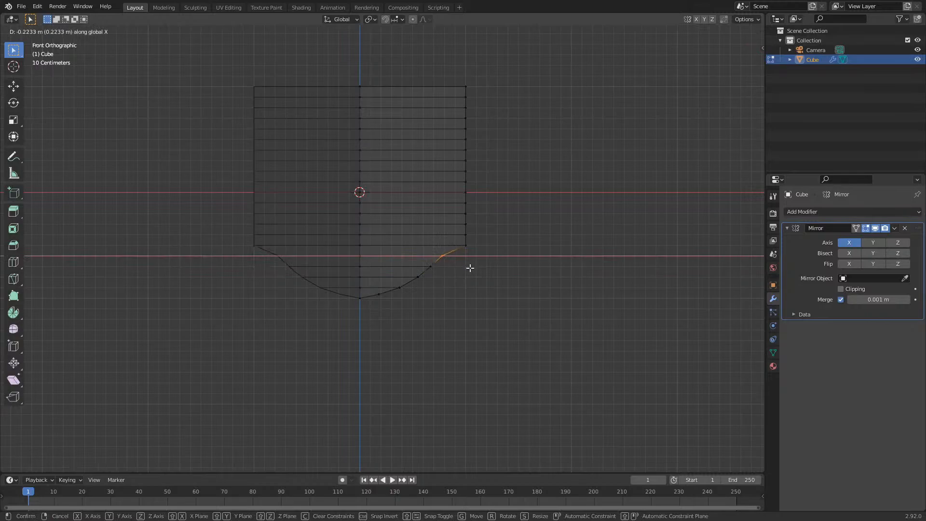
pyautogui.click(469, 268)
# - Move the sixth-lowest row's outer vertices about 0.11 m inward along X to continue the curve
pyautogui.moveTo(454, 240); pyautogui.dragTo(493, 256)
pyautogui.press('g')
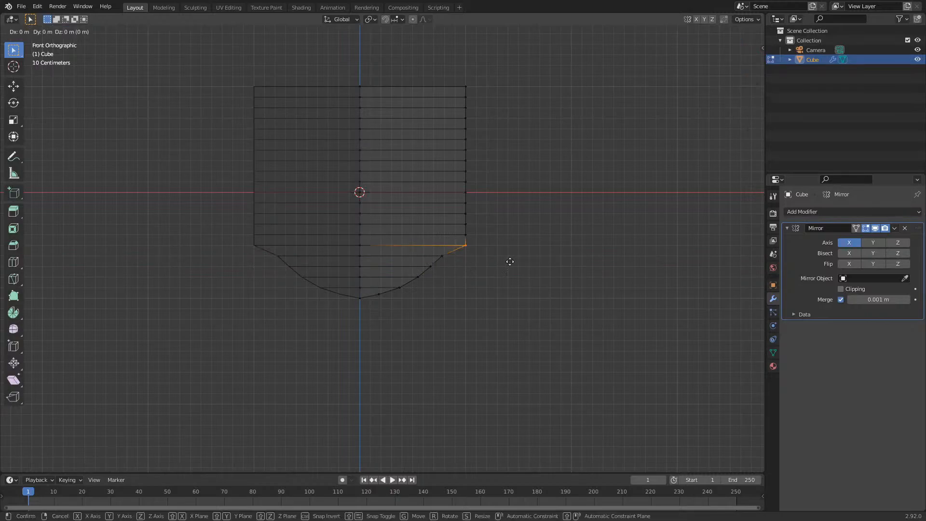
pyautogui.press('x')
pyautogui.click(492, 264)
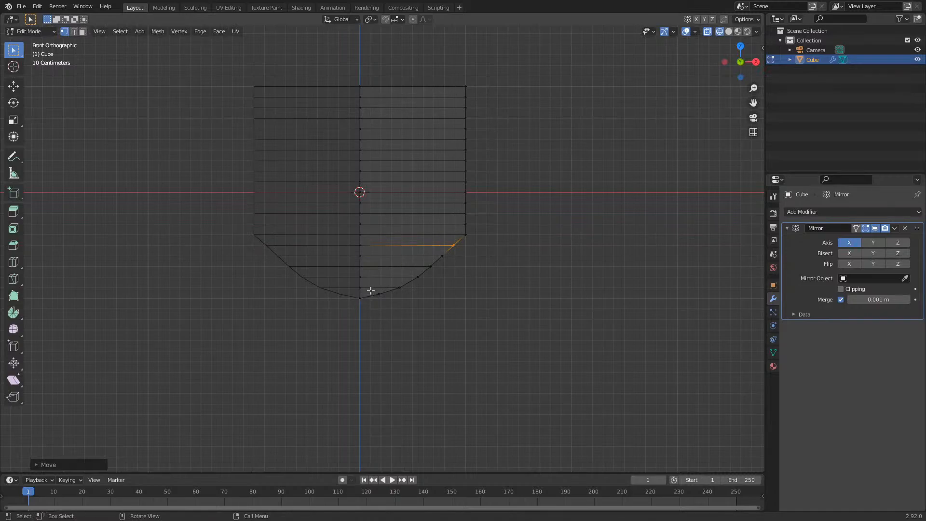
# - Nudge the lowest row's outer vertices about 0.03 m and the second-lowest row's about 0.06 m further inward along X
pyautogui.click(379, 293)
pyautogui.press('g')
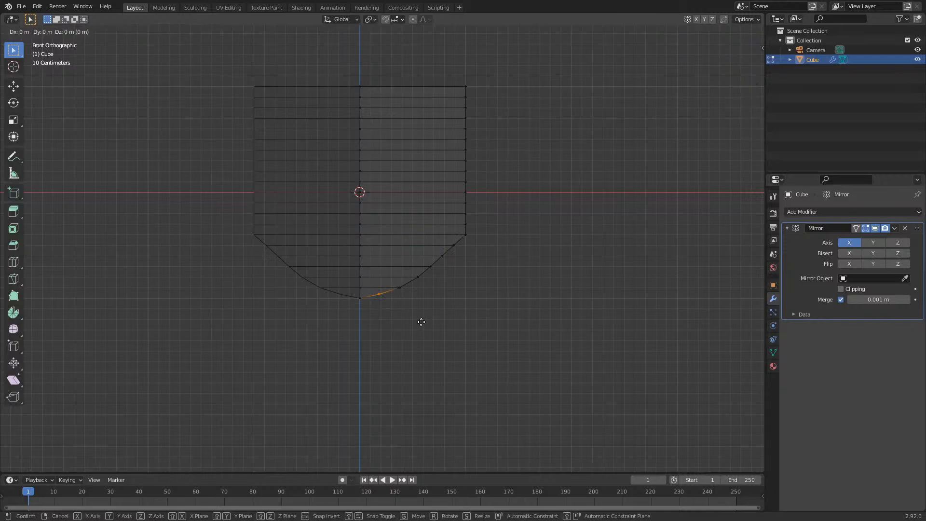
pyautogui.press('x')
pyautogui.rightClick(414, 318)
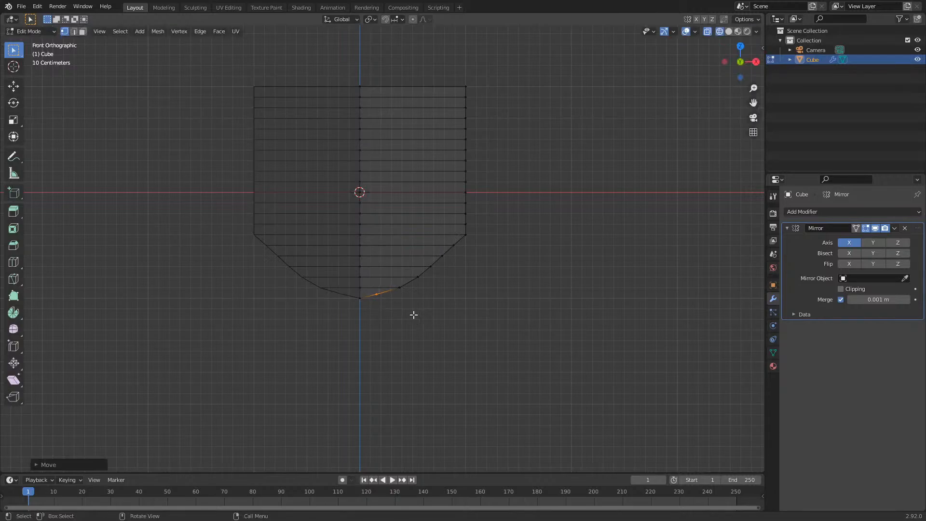
pyautogui.click(400, 287)
pyautogui.press('g')
pyautogui.press('x')
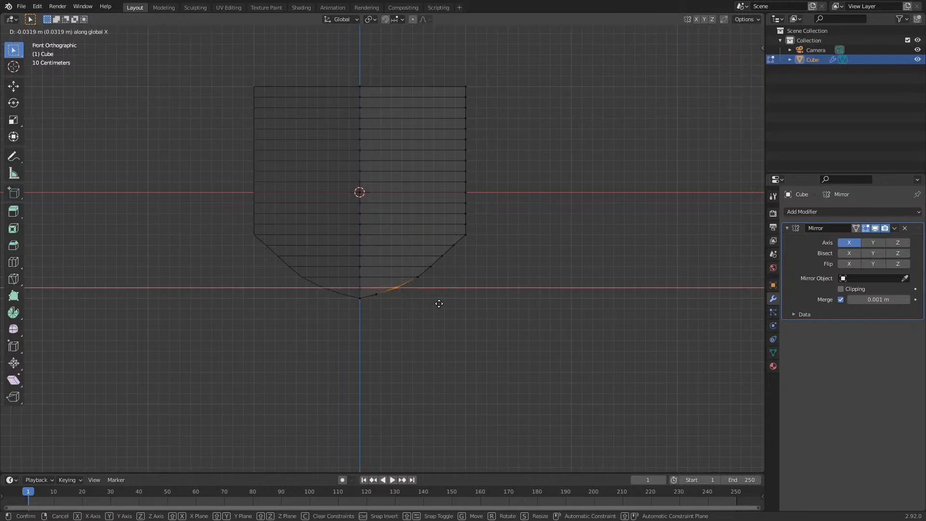
pyautogui.click(435, 303)
# - Nudge the third-lowest row's outer vertices about 0.05 m and the fourth-lowest row's about 0.03 m further inward along X
pyautogui.moveTo(403, 269); pyautogui.dragTo(444, 287)
pyautogui.press('g')
pyautogui.press('x')
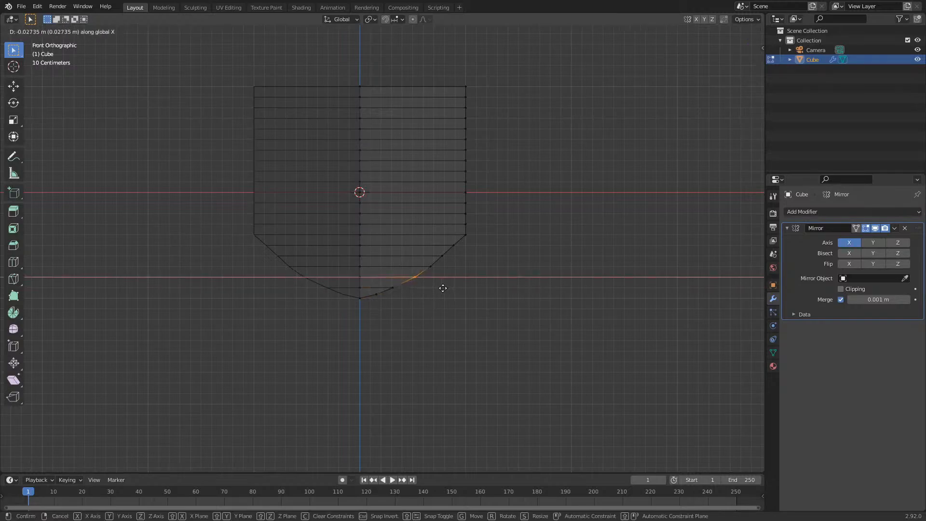
pyautogui.click(440, 288)
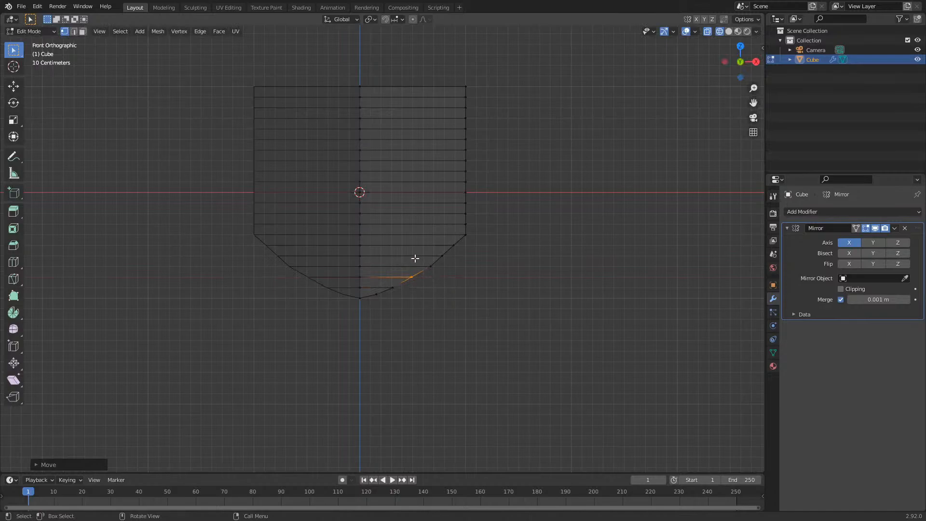
pyautogui.click(430, 266)
pyautogui.press('g')
pyautogui.press('x')
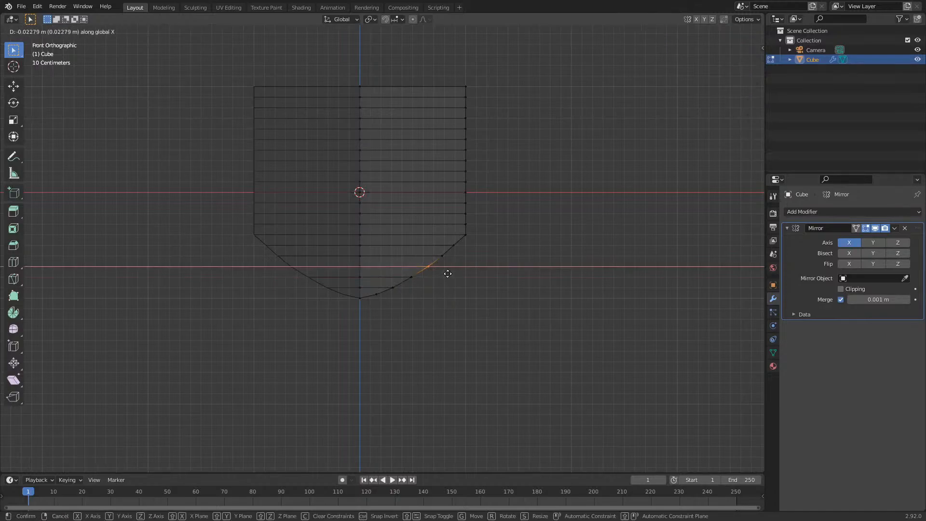
pyautogui.click(447, 274)
# - Shift the lowest row's outer vertices further inward along X by about 0.05 m in total, in two small moves
pyautogui.moveTo(428, 248); pyautogui.dragTo(485, 265)
pyautogui.scroll(5, 419, 267)
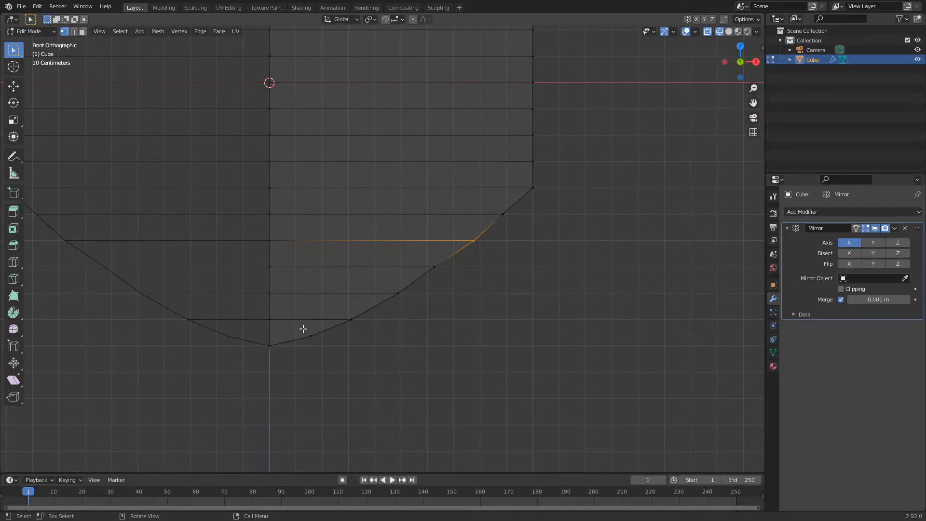
pyautogui.moveTo(442, 225); pyautogui.dragTo(522, 264)
pyautogui.moveTo(301, 323); pyautogui.dragTo(333, 348)
pyautogui.press('g')
pyautogui.press('x')
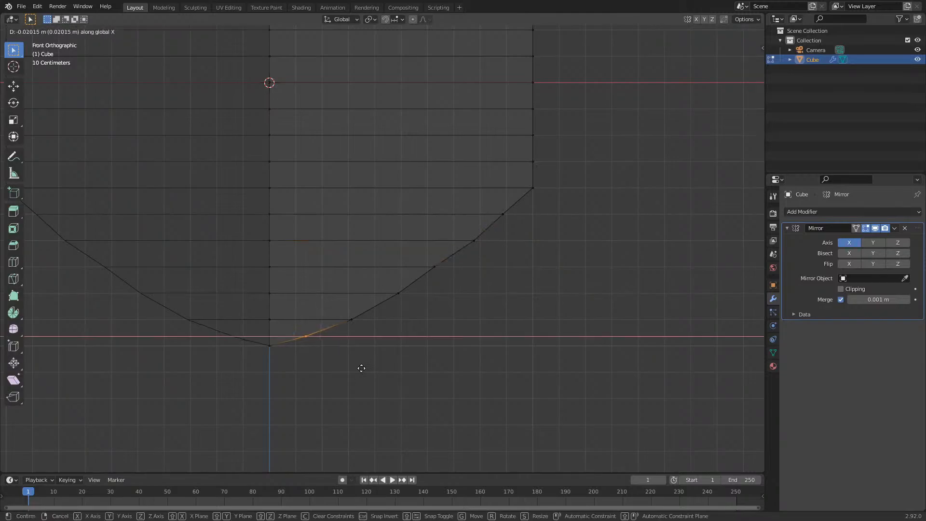
pyautogui.click(361, 368)
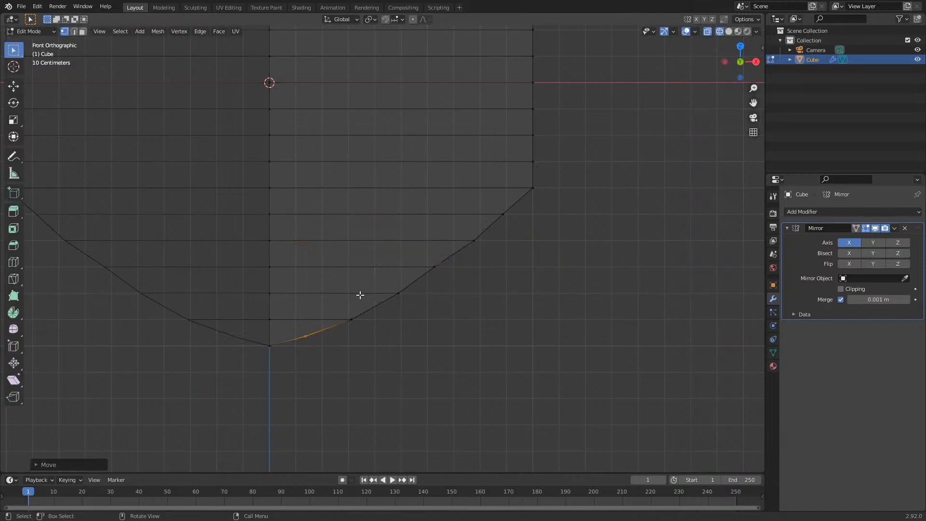
pyautogui.moveTo(294, 332); pyautogui.dragTo(322, 353)
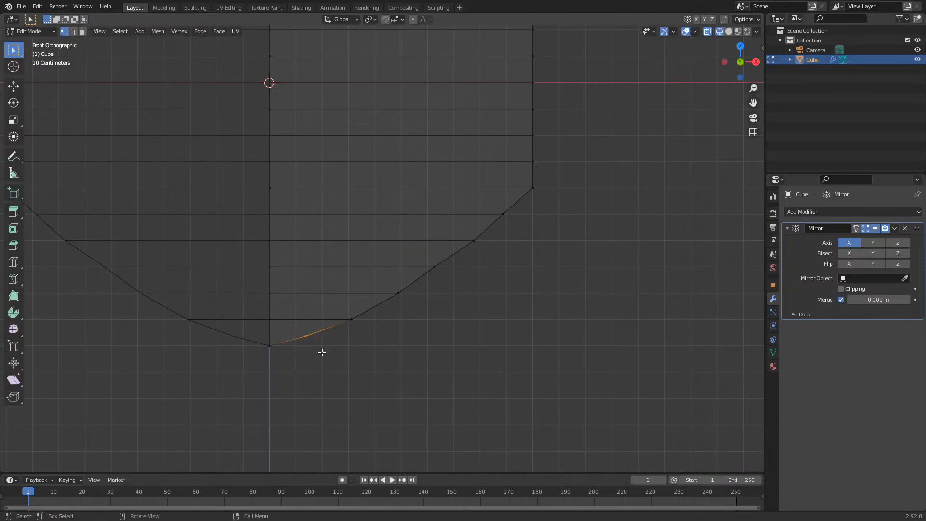
pyautogui.press('g')
pyautogui.press('x')
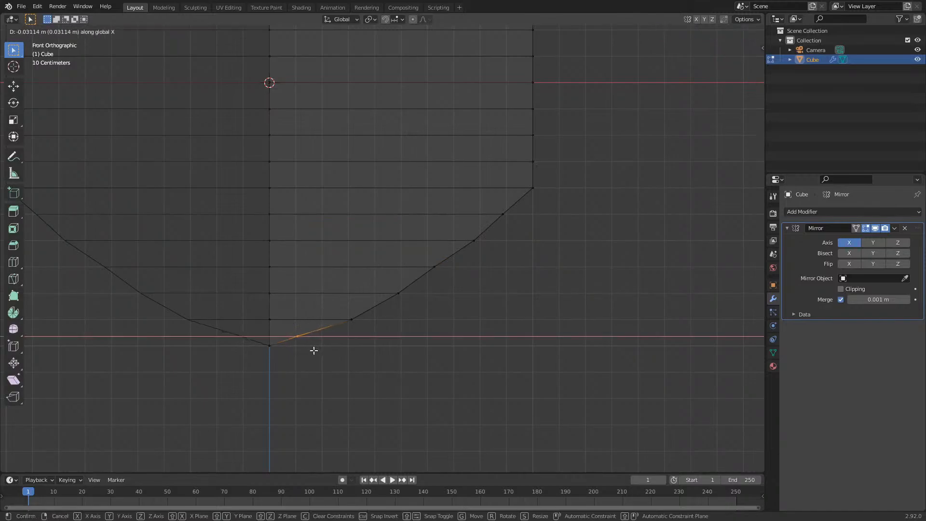
pyautogui.click(314, 350)
# - Move the second-lowest row's outer vertices about 0.06 m further inward along X
pyautogui.moveTo(320, 302); pyautogui.dragTo(401, 345)
pyautogui.press('g')
pyautogui.press('x')
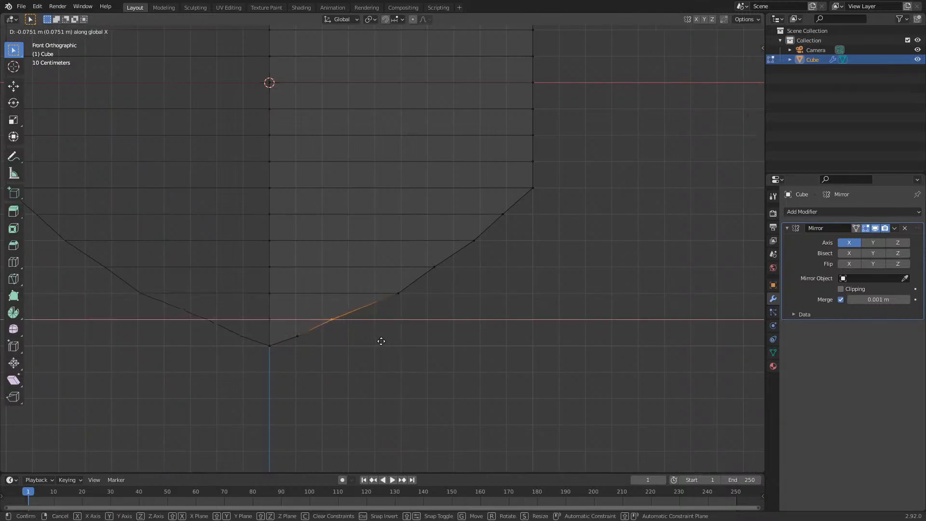
pyautogui.click(385, 340)
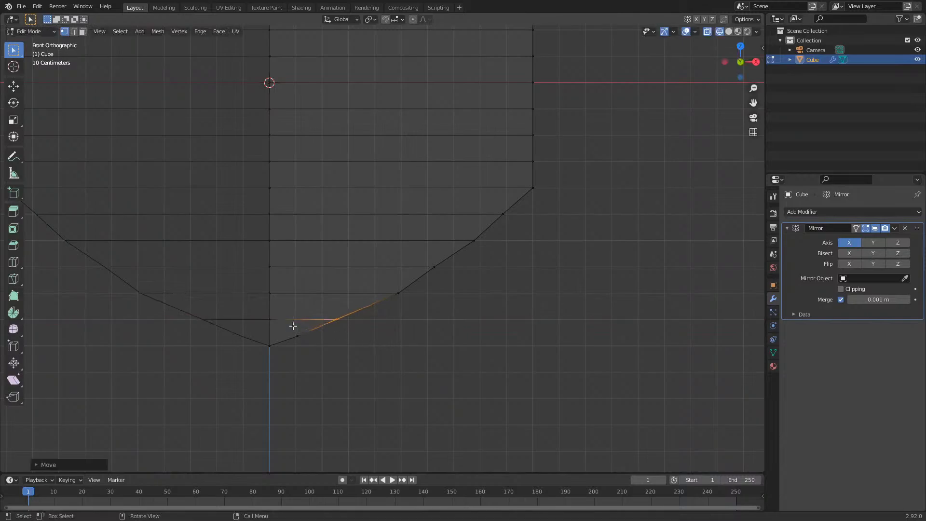
# - Move the lowest row's outer vertices about 0.04 m and the second-lowest row's about 0.08 m further inward along X
pyautogui.moveTo(287, 324); pyautogui.dragTo(324, 344)
pyautogui.press('g')
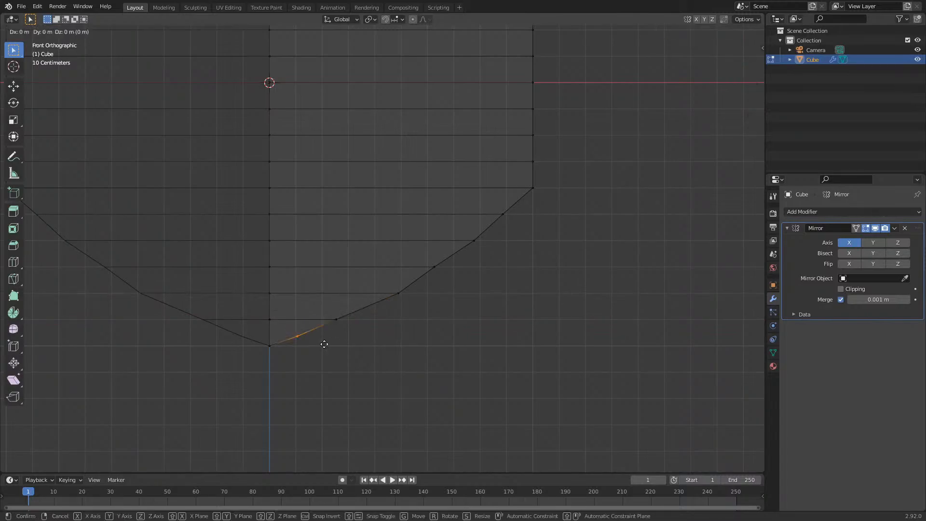
pyautogui.press('x')
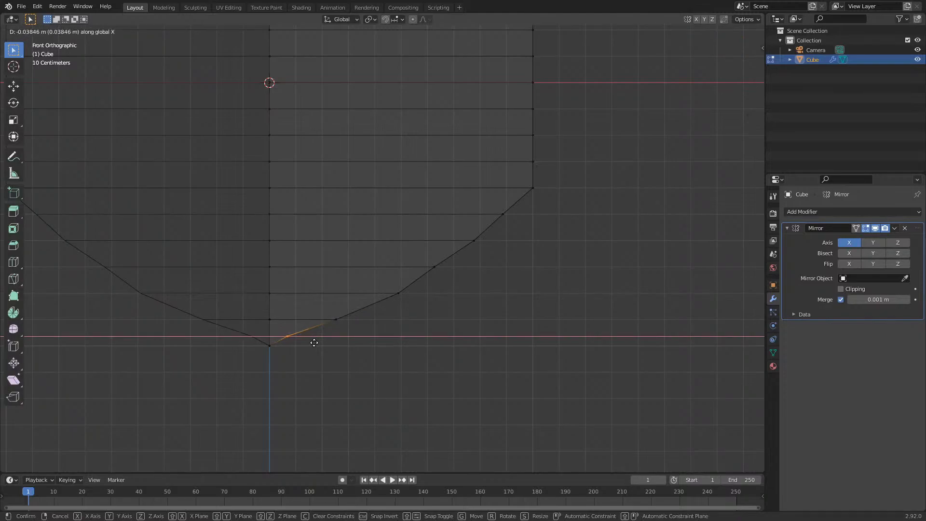
pyautogui.click(314, 341)
pyautogui.keyDown('shift'); pyautogui.click(335, 319); pyautogui.keyUp('shift')
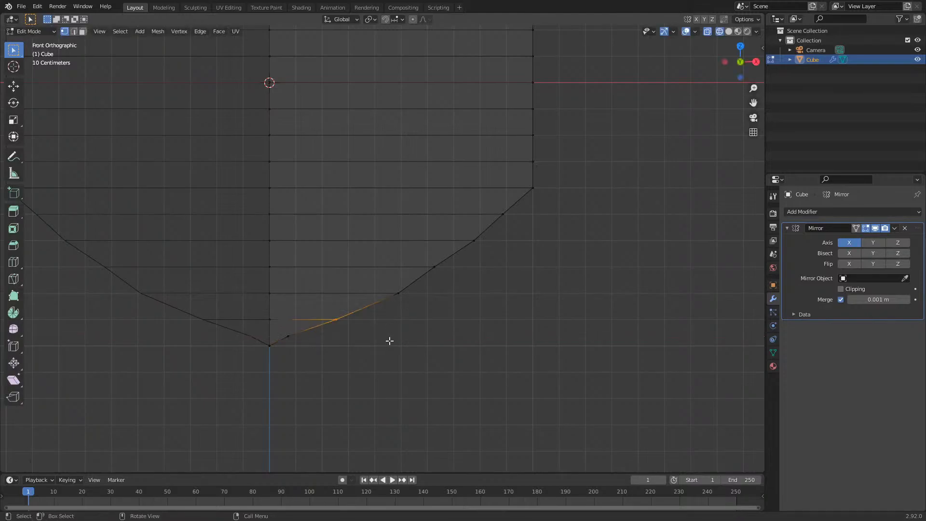
pyautogui.press('g')
pyautogui.press('x')
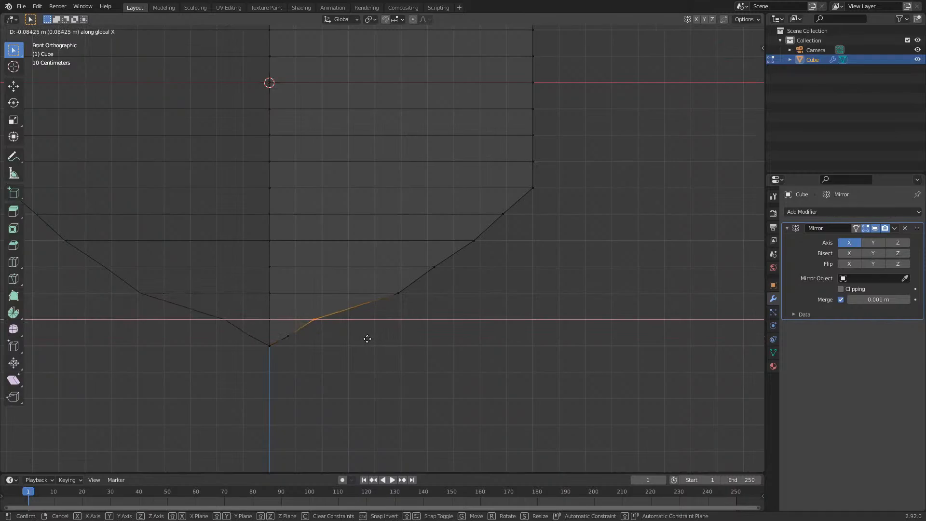
pyautogui.click(367, 338)
# - Move the third-lowest row's outer vertices about 0.19 m and the fourth-lowest row's about 0.22 m inward along X
pyautogui.moveTo(371, 283); pyautogui.dragTo(460, 319)
pyautogui.press('g')
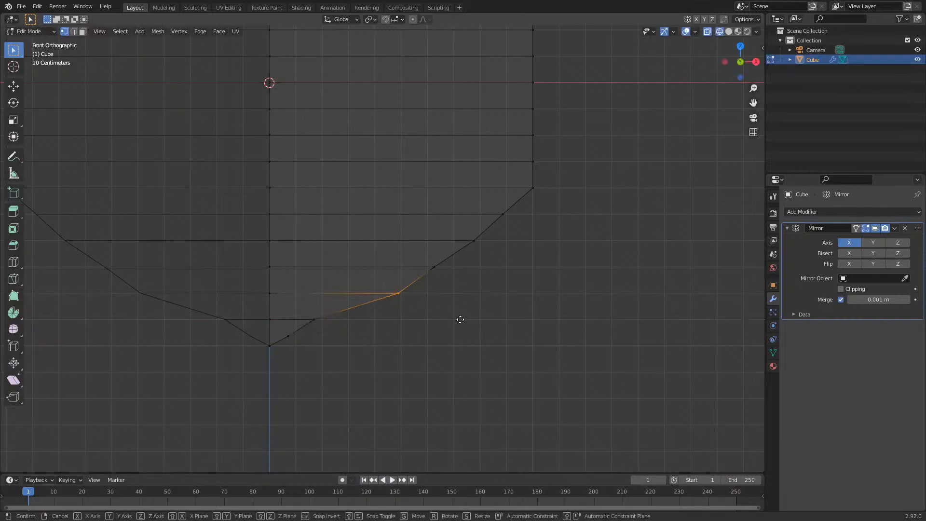
pyautogui.press('x')
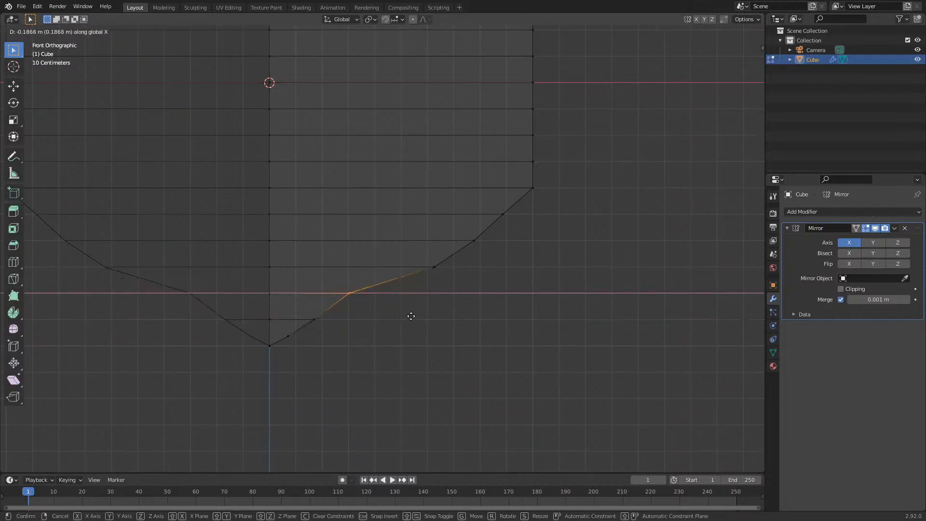
pyautogui.click(410, 316)
pyautogui.moveTo(411, 252); pyautogui.dragTo(464, 277)
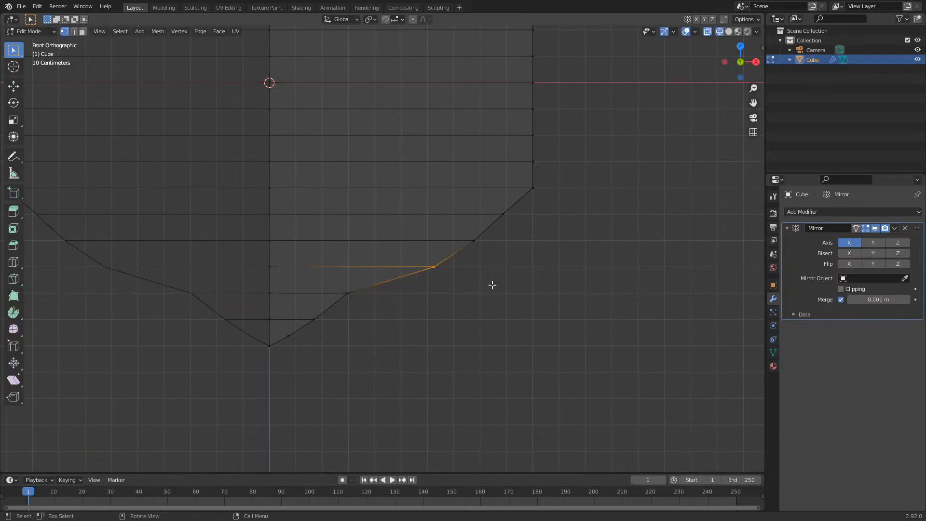
pyautogui.press('g')
pyautogui.press('x')
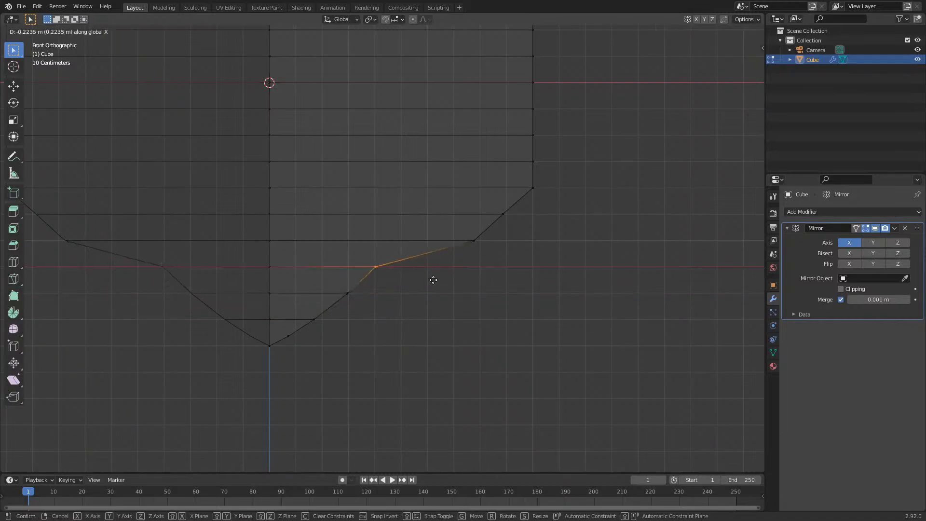
pyautogui.click(434, 280)
# - Move the fifth-lowest row's outer vertices about 0.27 m and the sixth-lowest row's about 0.29 m inward along X
pyautogui.moveTo(443, 214); pyautogui.dragTo(480, 240)
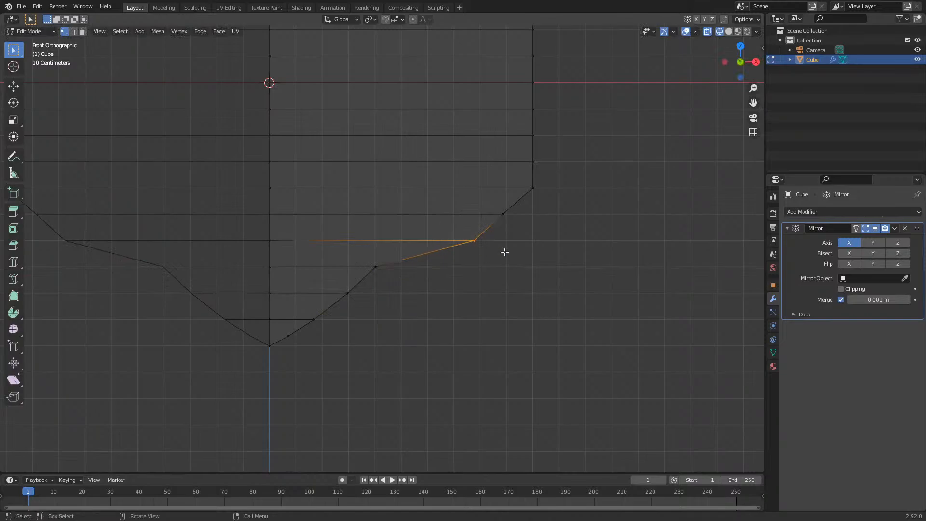
pyautogui.press('g')
pyautogui.press('x')
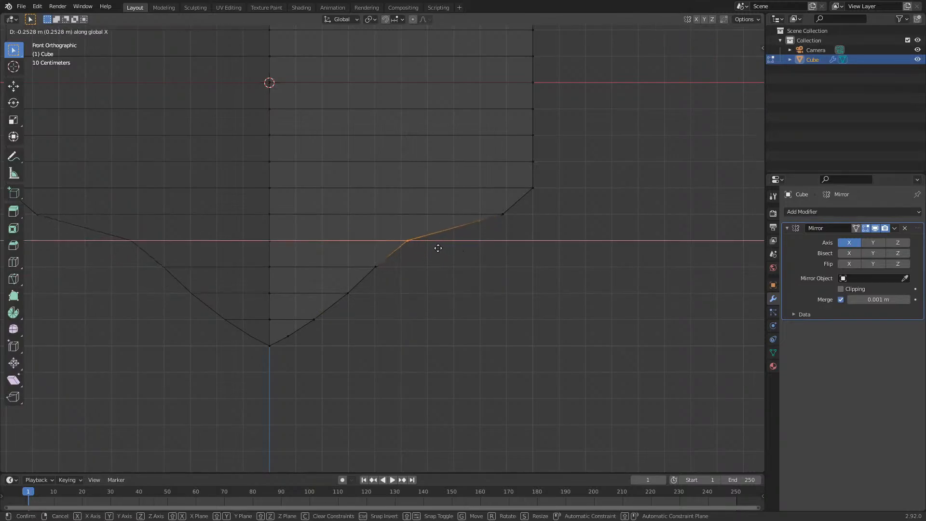
pyautogui.click(432, 247)
pyautogui.moveTo(474, 197); pyautogui.dragTo(562, 237)
pyautogui.press('g')
pyautogui.press('x')
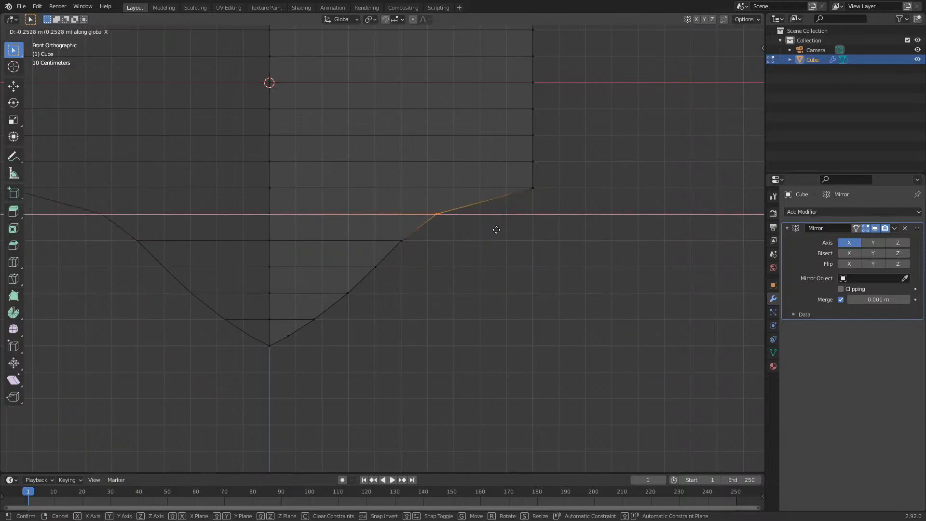
pyautogui.click(487, 227)
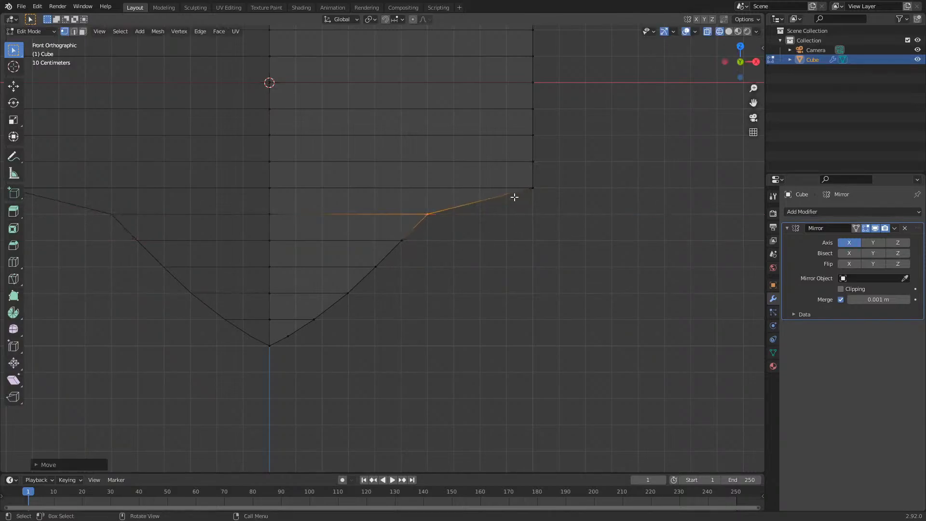
# - Move the seventh-lowest row's outer vertices about 0.3 m and the eighth-lowest row's about 0.2 m inward along X
pyautogui.moveTo(504, 177); pyautogui.dragTo(565, 211)
pyautogui.press('g')
pyautogui.press('x')
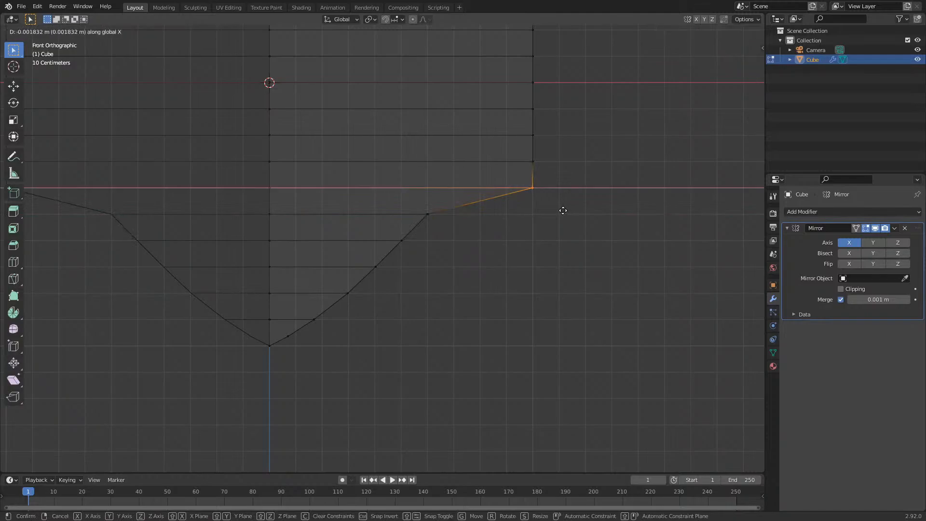
pyautogui.click(484, 196)
pyautogui.moveTo(511, 142); pyautogui.dragTo(608, 187)
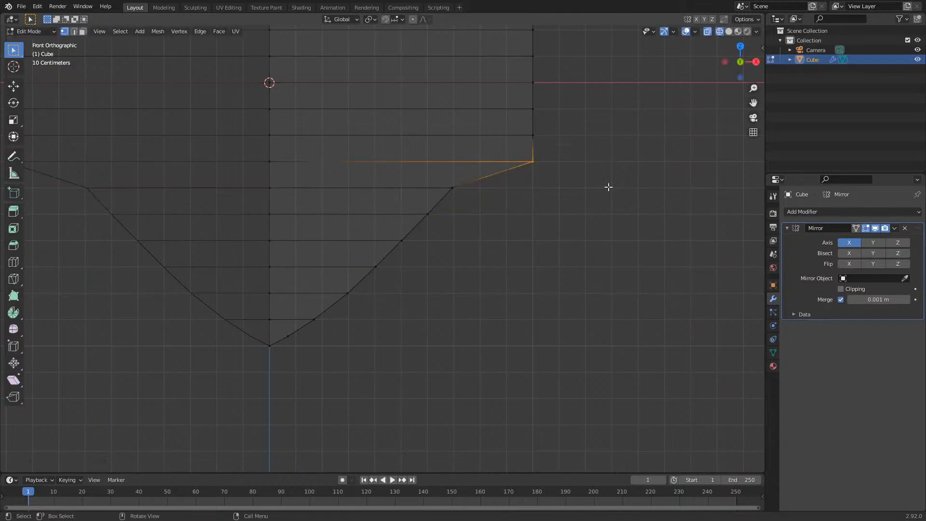
pyautogui.press('g')
pyautogui.press('x')
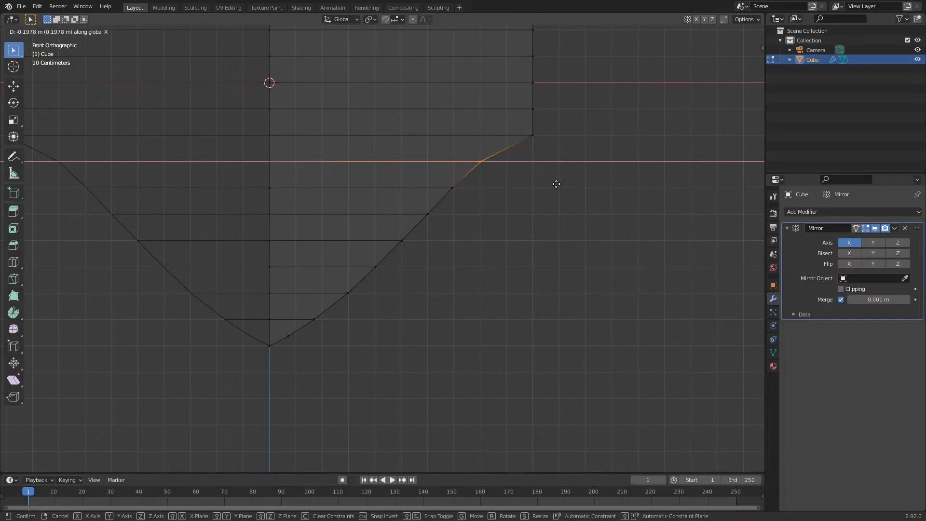
pyautogui.click(556, 184)
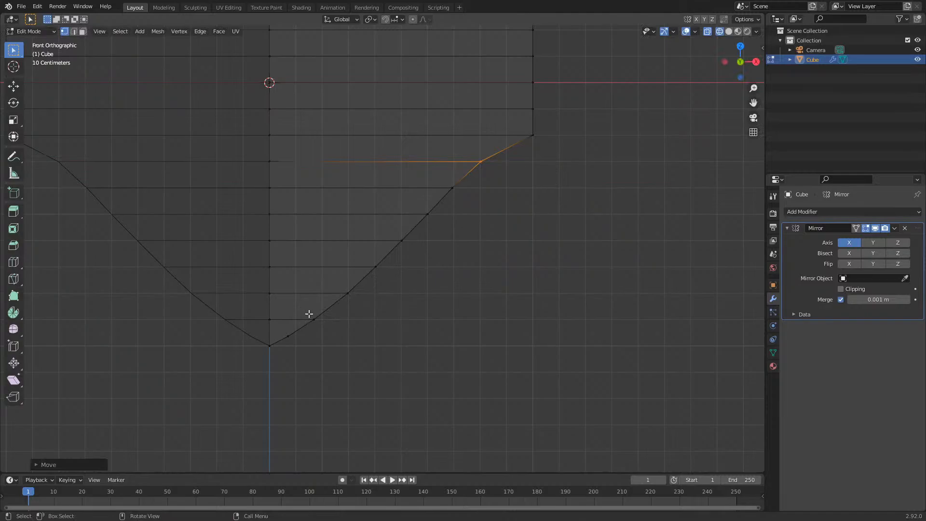
# - Move the ninth-lowest row's outer vertices 0.1 m inward along X, snapped to the increment
pyautogui.moveTo(302, 310)
pyautogui.mouseDown()
pyautogui.moveTo(320, 320)
pyautogui.moveTo(310, 311)
pyautogui.mouseUp()
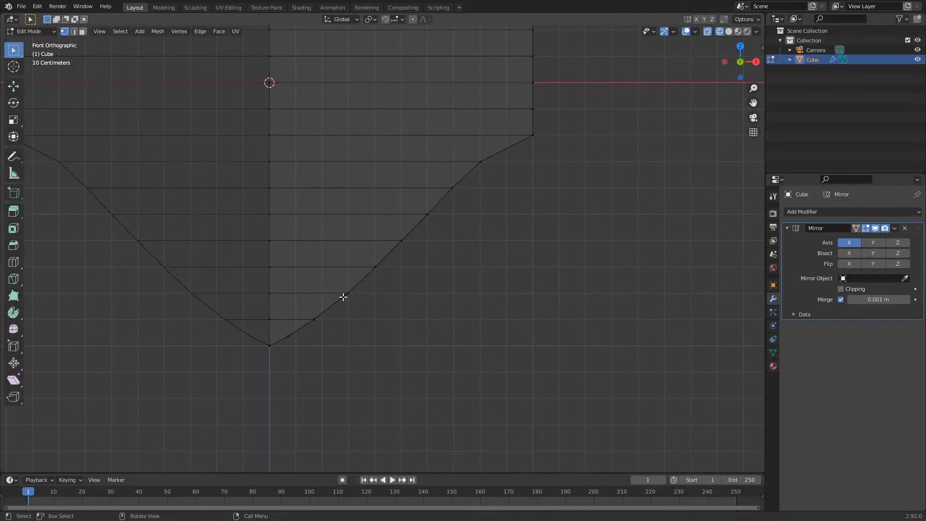
pyautogui.click(314, 319)
pyautogui.click(530, 133)
pyautogui.press('g')
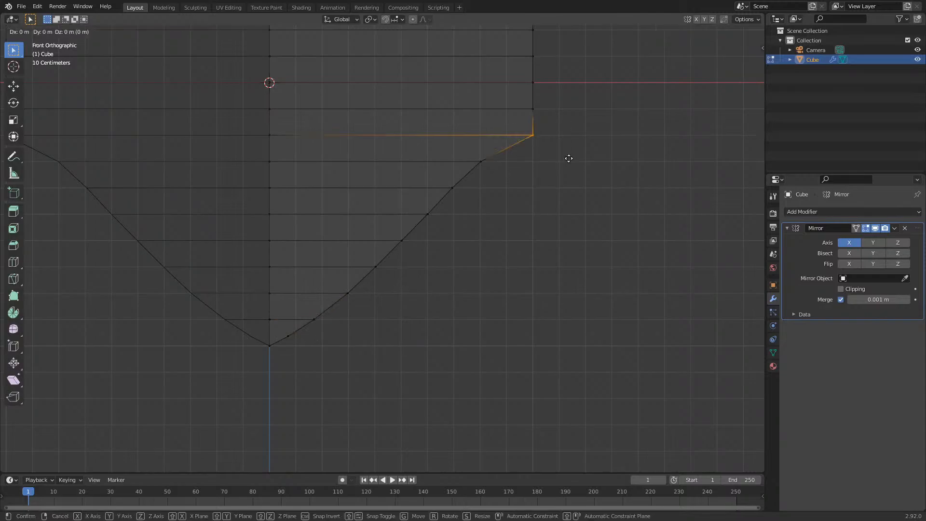
pyautogui.press('x')
pyautogui.press('ctrl')
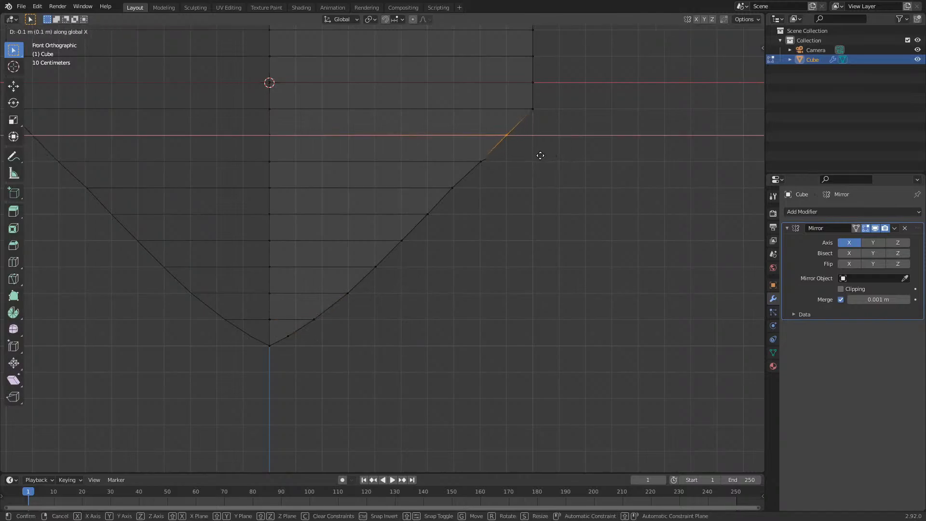
pyautogui.click(541, 157)
pyautogui.moveTo(523, 99); pyautogui.dragTo(568, 124)
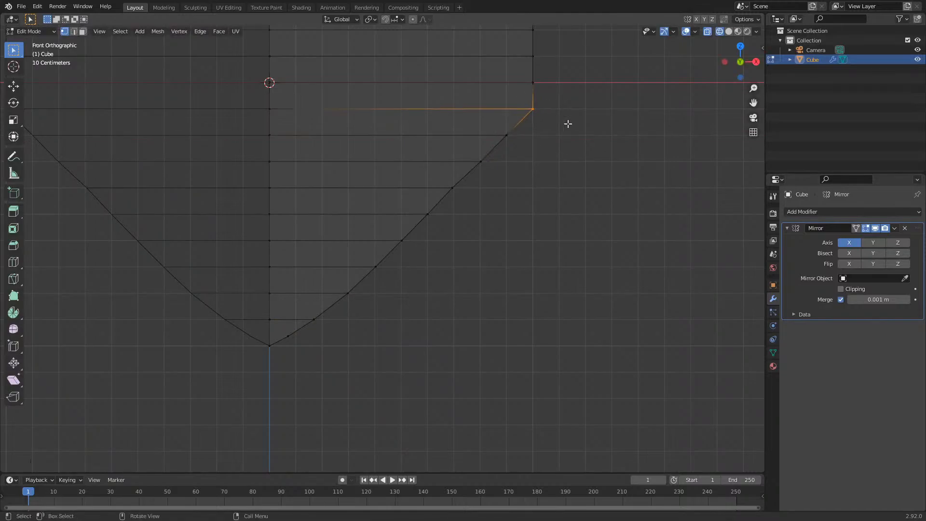
pyautogui.press('g')
pyautogui.press('x')
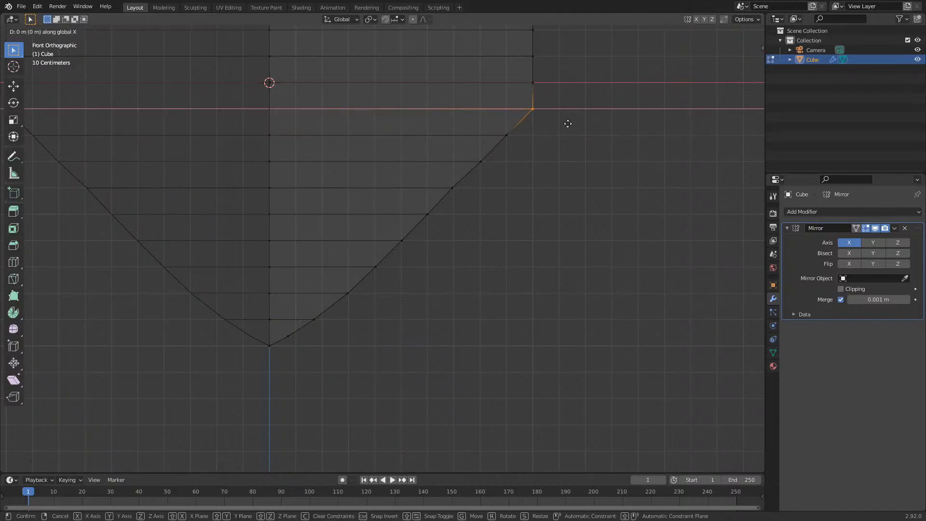
pyautogui.click(567, 124)
pyautogui.scroll(-3, 582, 108)
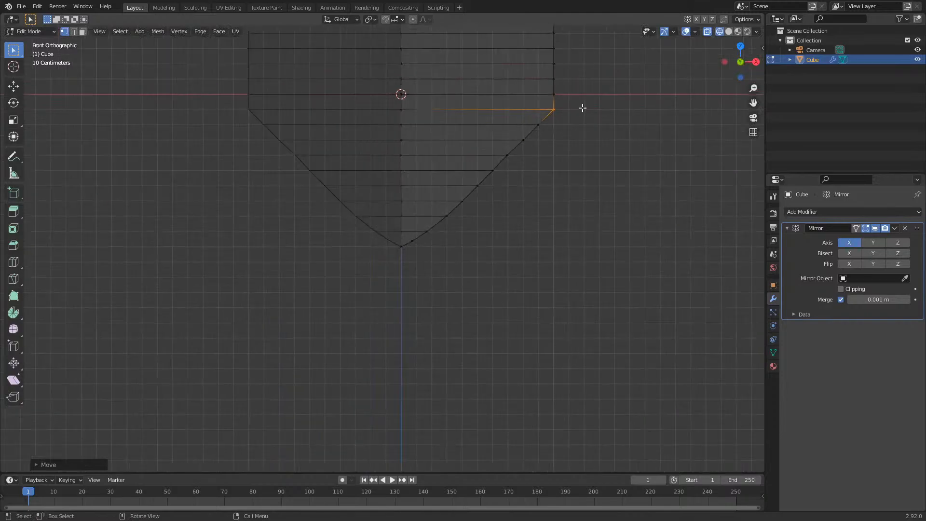
pyautogui.scroll(-4, 583, 108)
pyautogui.scroll(5, 577, 85)
pyautogui.click(534, 217)
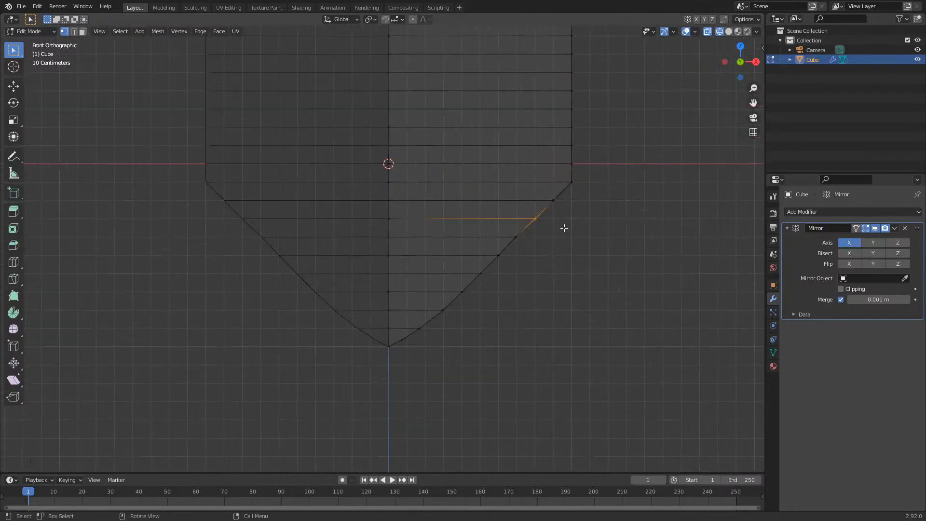
pyautogui.press('g')
pyautogui.press('x')
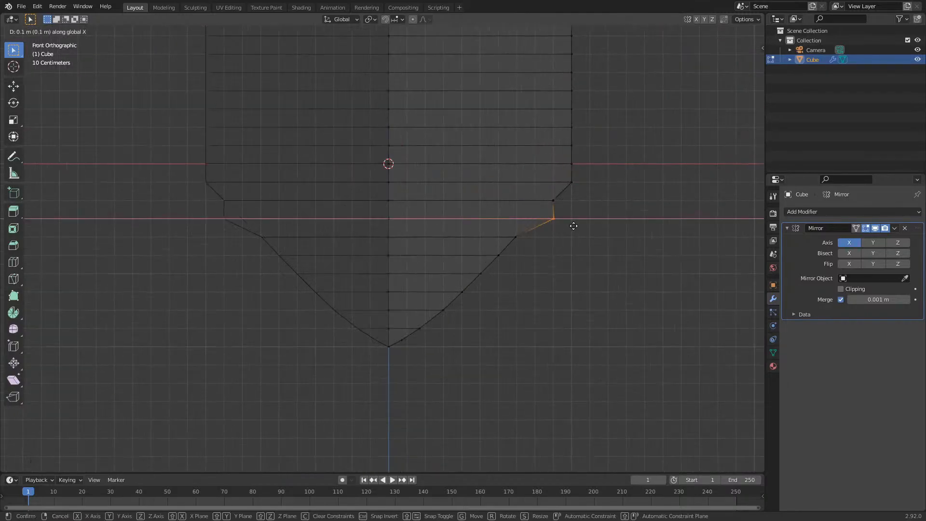
pyautogui.press('Escape')
pyautogui.moveTo(554, 227); pyautogui.dragTo(500, 252)
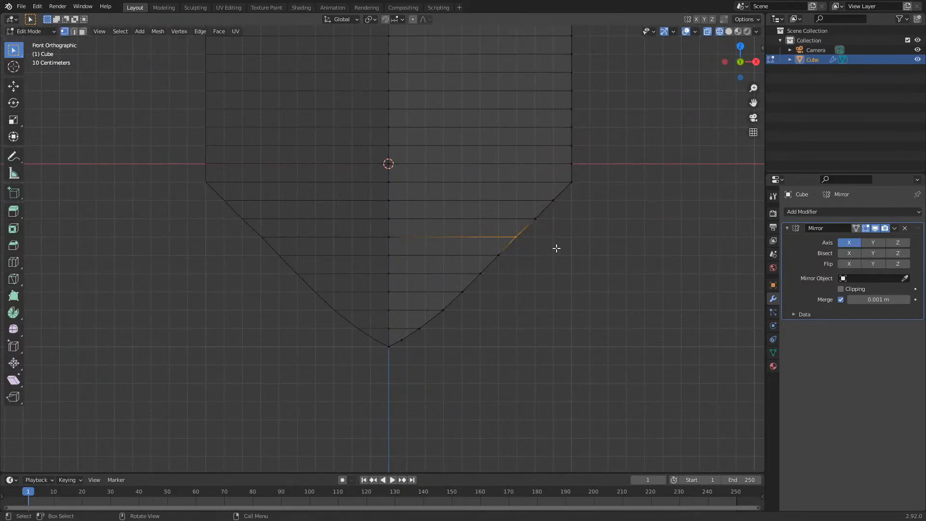
pyautogui.press('g')
pyautogui.press('x')
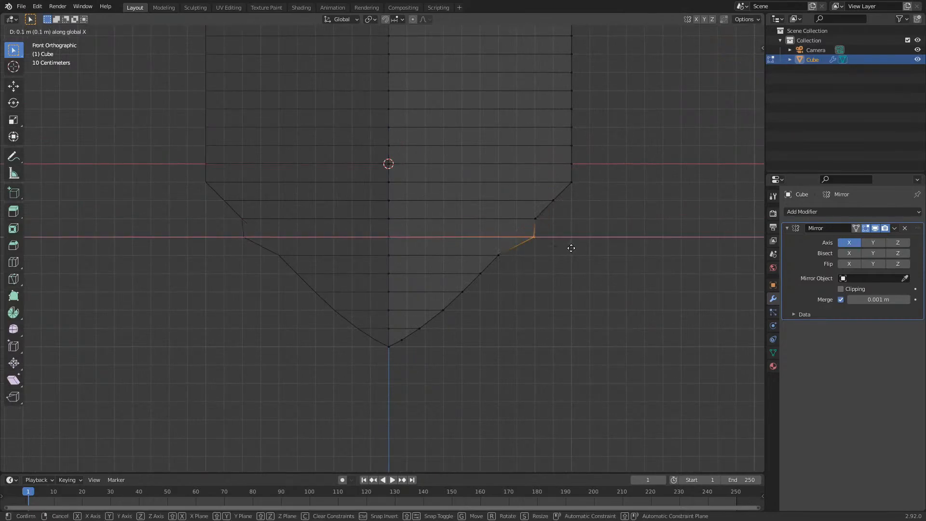
pyautogui.press('Escape')
pyautogui.moveTo(481, 245); pyautogui.dragTo(520, 264)
pyautogui.press('g')
pyautogui.press('x')
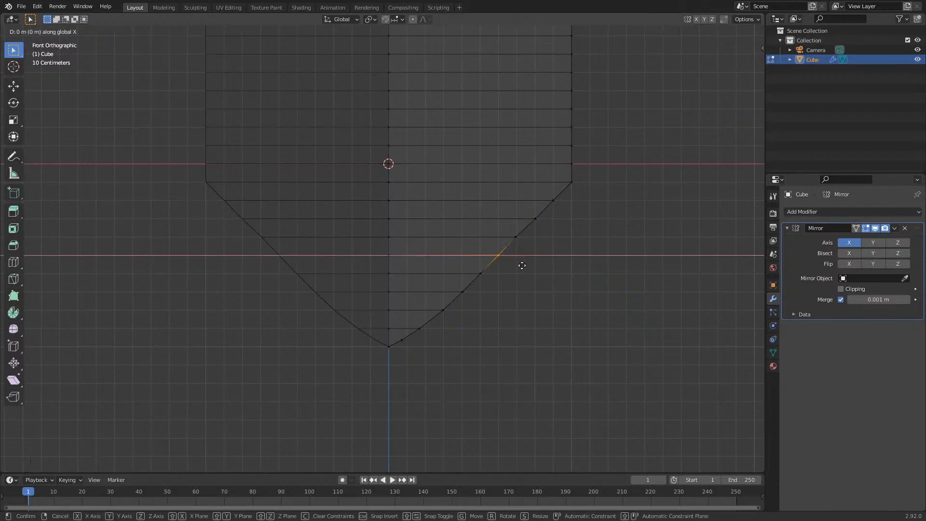
pyautogui.click(505, 257)
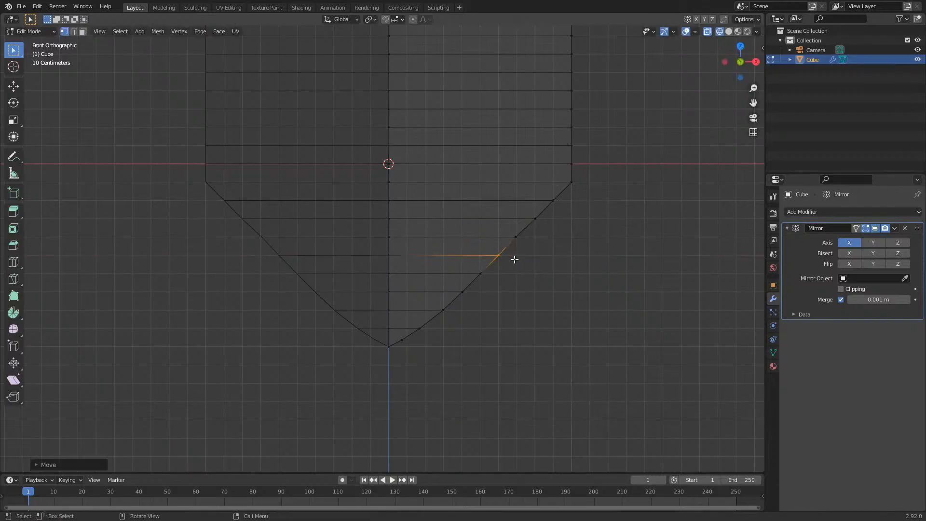
pyautogui.moveTo(467, 259); pyautogui.dragTo(511, 282)
pyautogui.press('g')
pyautogui.press('x')
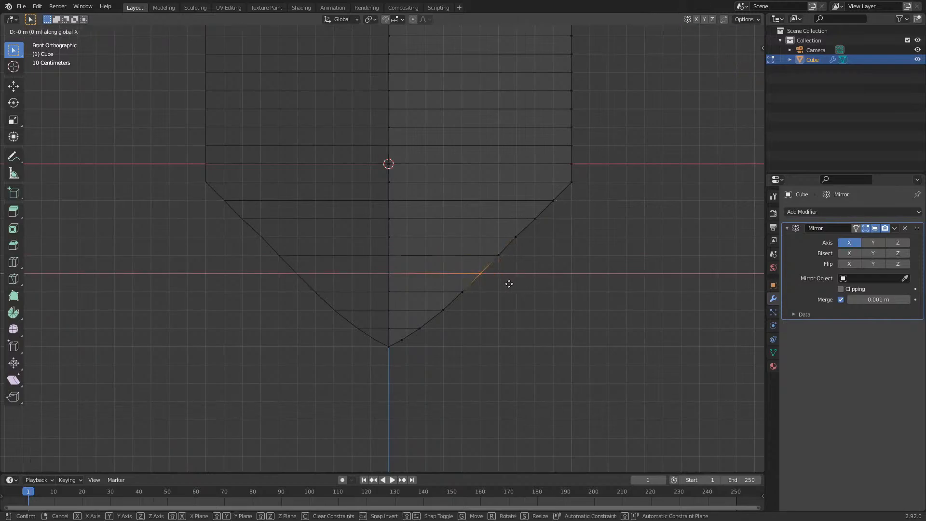
pyautogui.click(511, 282)
pyautogui.moveTo(455, 283); pyautogui.dragTo(503, 312)
pyautogui.press('g')
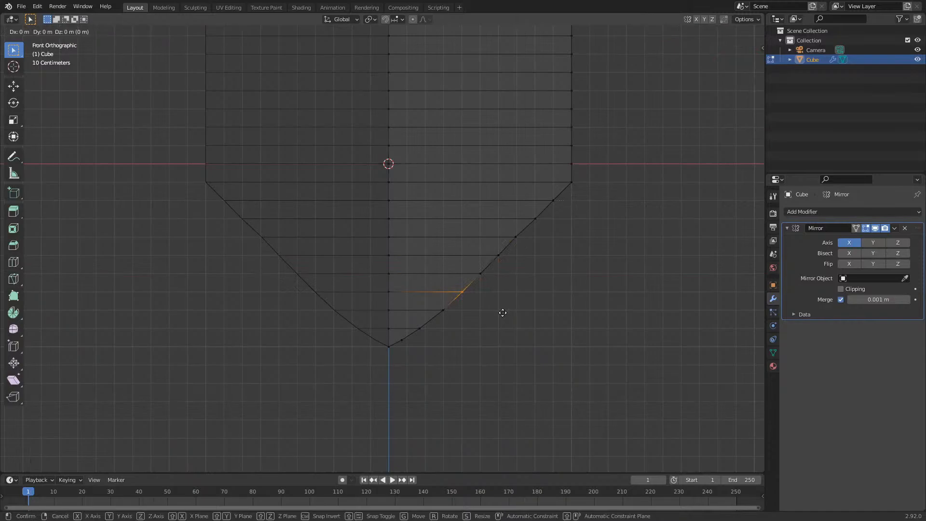
pyautogui.press('x')
pyautogui.click(497, 313)
pyautogui.moveTo(434, 300); pyautogui.dragTo(465, 316)
pyautogui.press('g')
pyautogui.press('x')
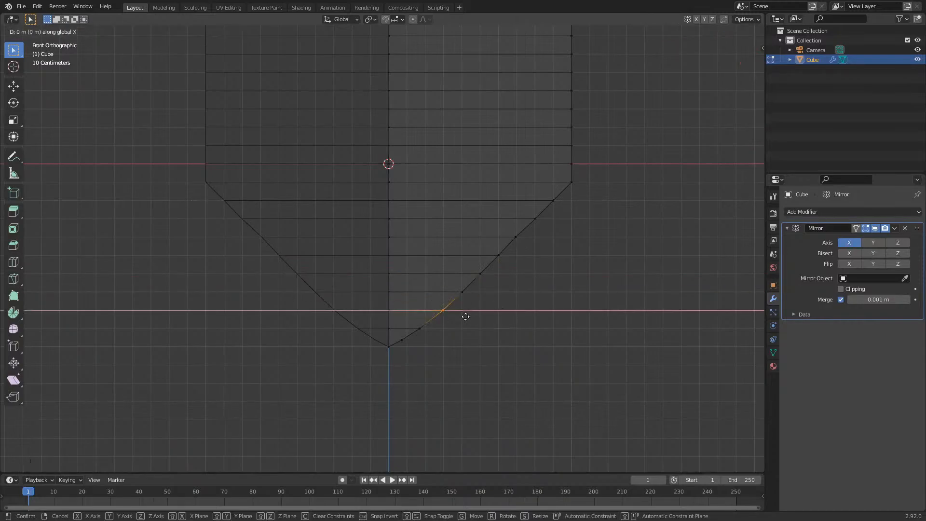
pyautogui.click(467, 319)
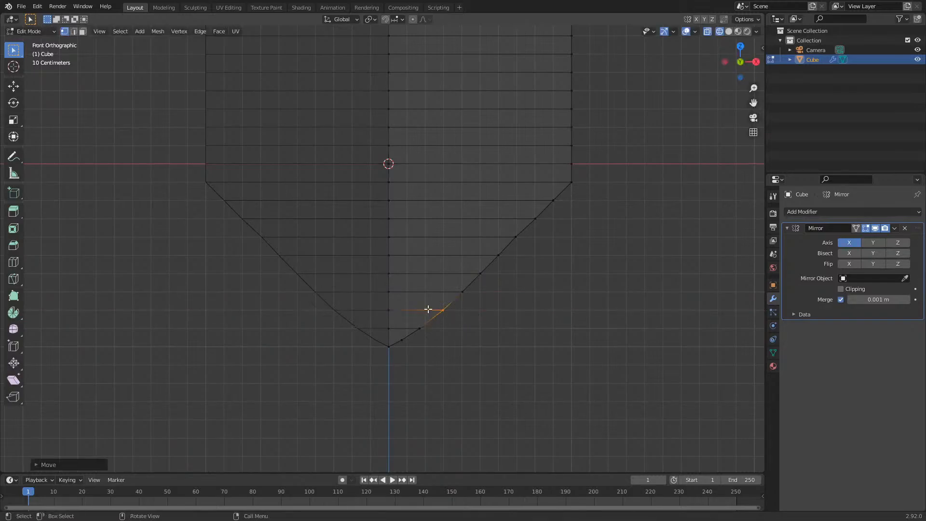
# - Nudge the eighth-lowest row's outer vertices about 0.005 m and the ninth-lowest row's slightly further inward along X
pyautogui.scroll(2, 483, 267)
pyautogui.scroll(2, 482, 267)
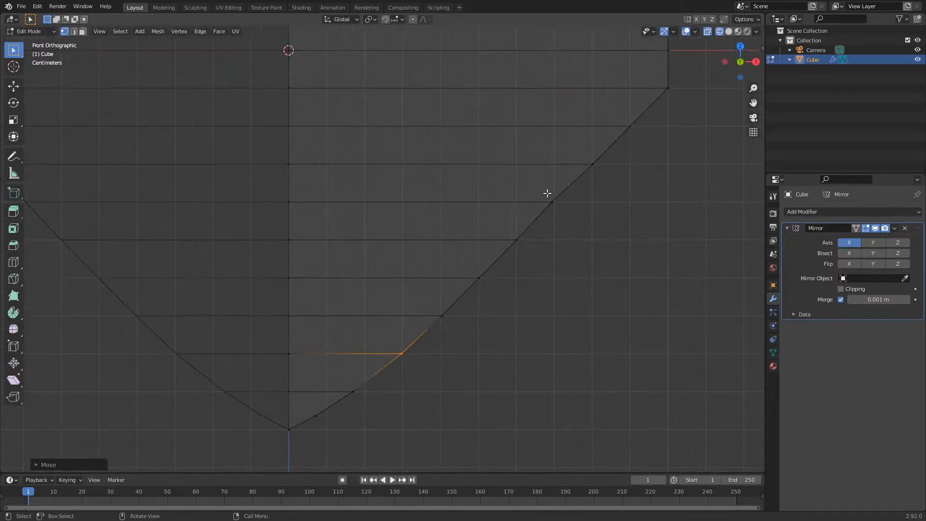
pyautogui.click(592, 162)
pyautogui.press('g')
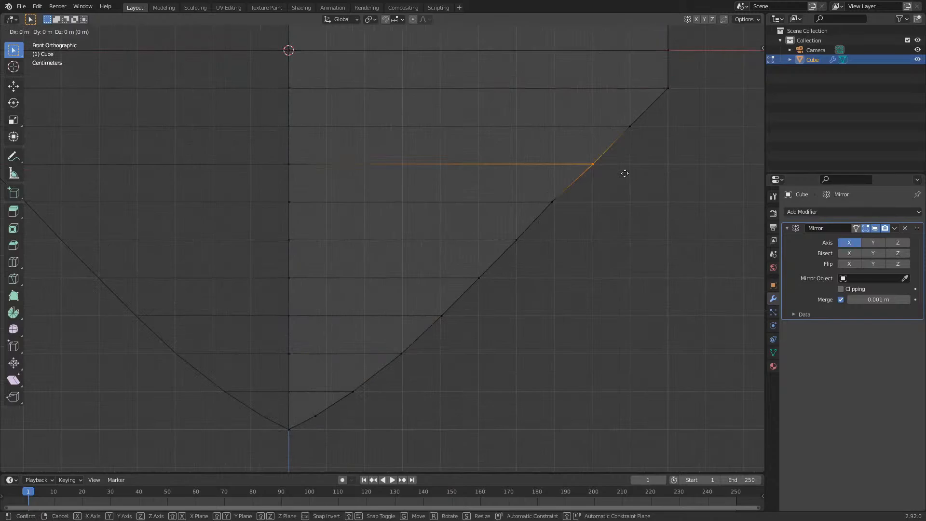
pyautogui.press('x')
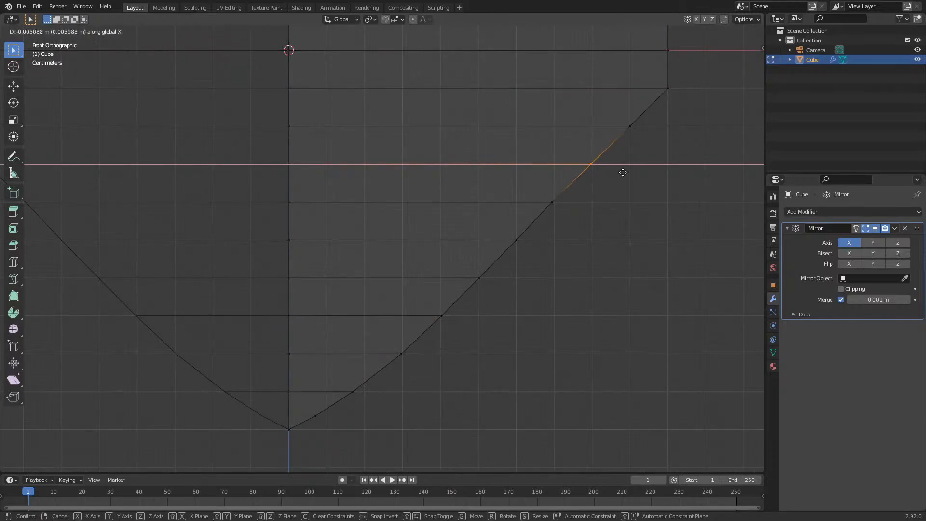
pyautogui.click(623, 172)
pyautogui.click(629, 126)
pyautogui.press('g')
pyautogui.press('x')
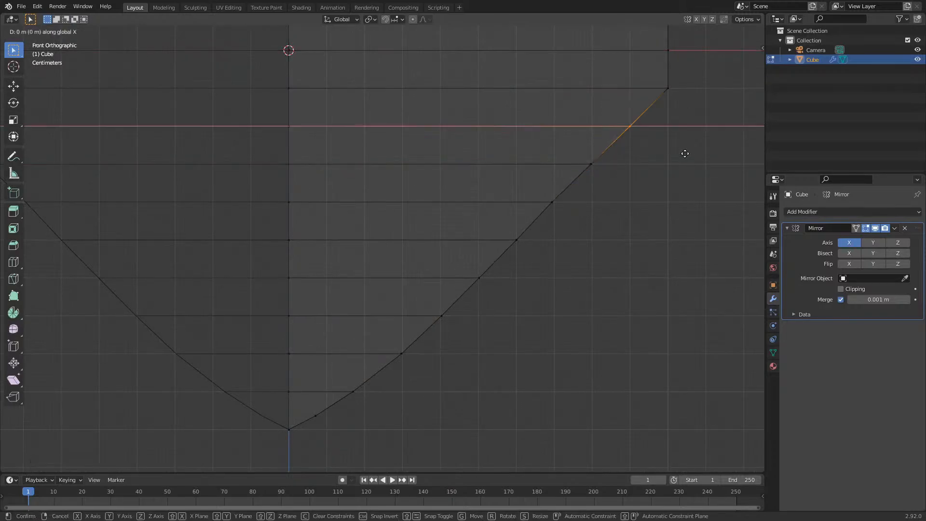
pyautogui.click(683, 151)
# - Nudge the tenth-lowest row's outer vertices slightly inward and move the eleventh-lowest row's about 0.08 m outward along X
pyautogui.scroll(-4, 683, 150)
pyautogui.scroll(4, 682, 116)
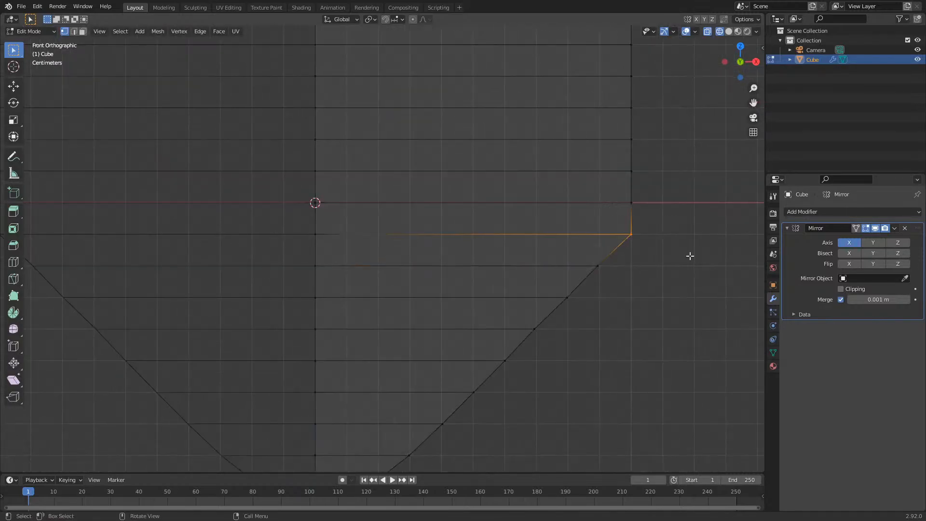
pyautogui.press('g')
pyautogui.press('x')
pyautogui.click(688, 256)
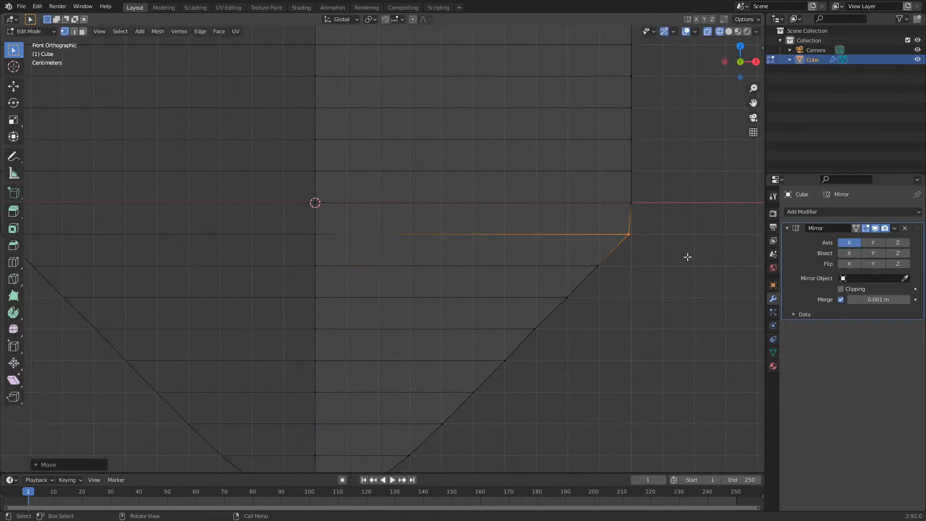
pyautogui.click(632, 203)
pyautogui.press('g')
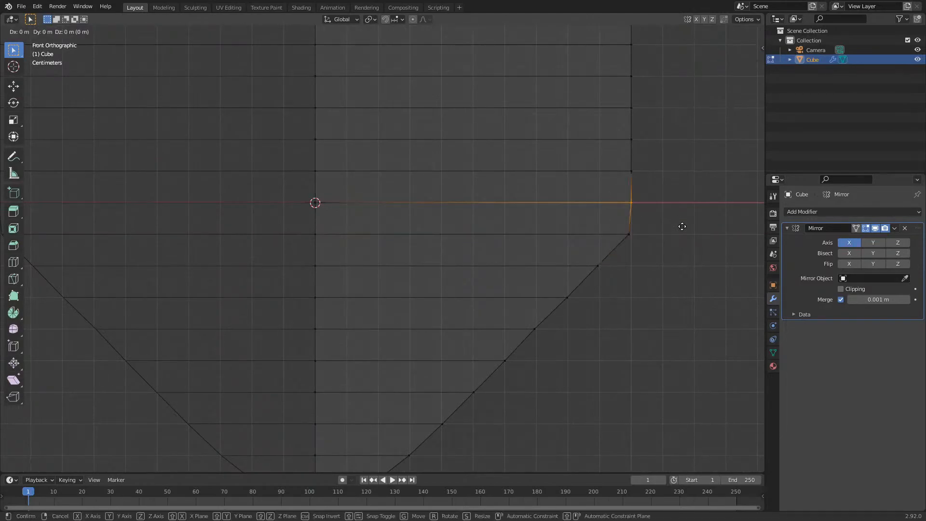
pyautogui.press('x')
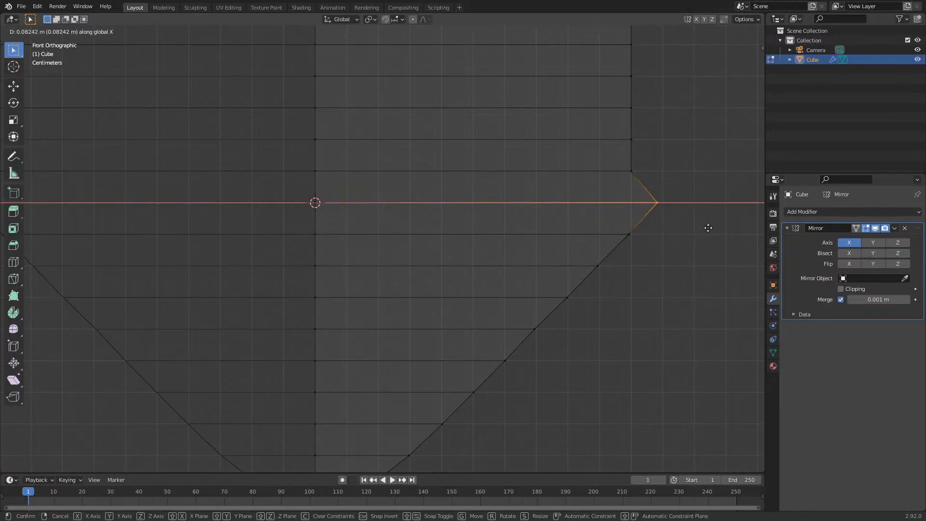
pyautogui.click(707, 228)
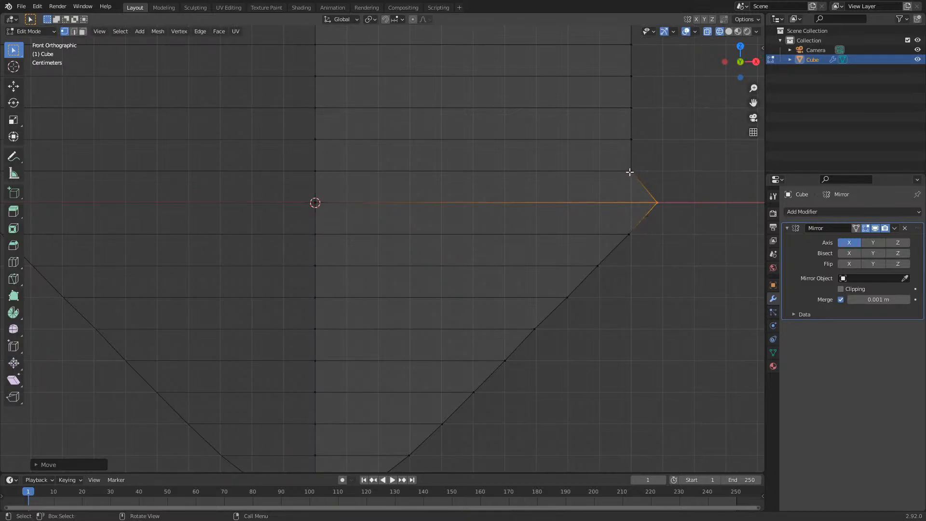
# - Move the twelfth-lowest row's outer vertices about 0.16 m outward along X, with a slight correction back inward
pyautogui.click(631, 172)
pyautogui.press('g')
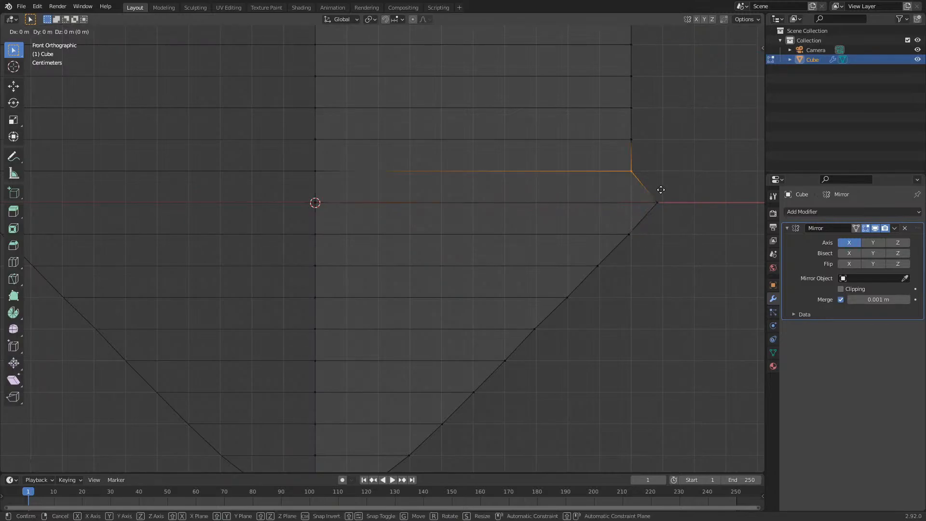
pyautogui.press('x')
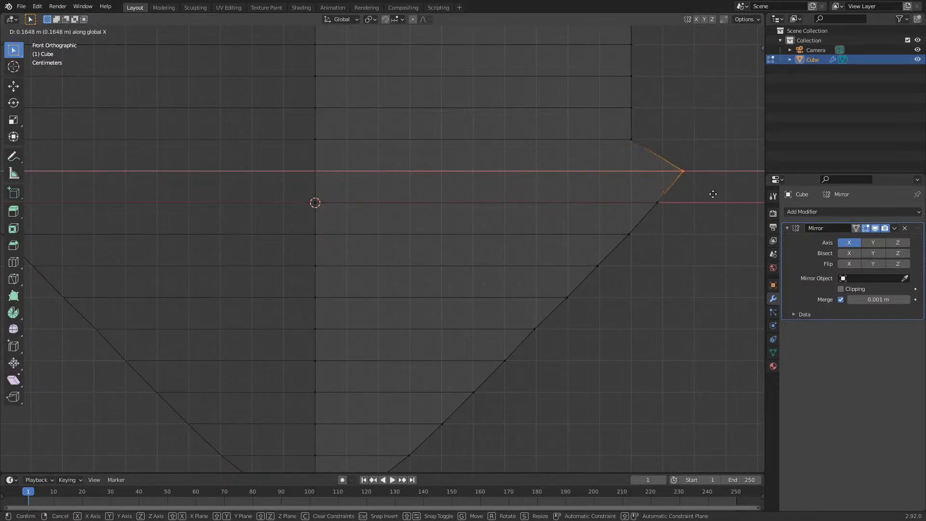
pyautogui.click(713, 194)
pyautogui.scroll(-4, 689, 164)
pyautogui.scroll(3, 683, 103)
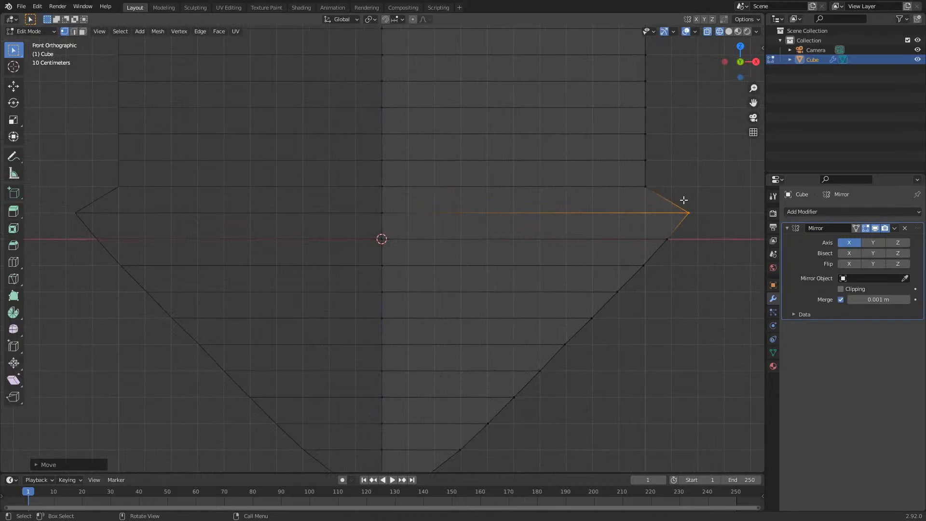
pyautogui.click(713, 224)
pyautogui.press('g')
pyautogui.press('x')
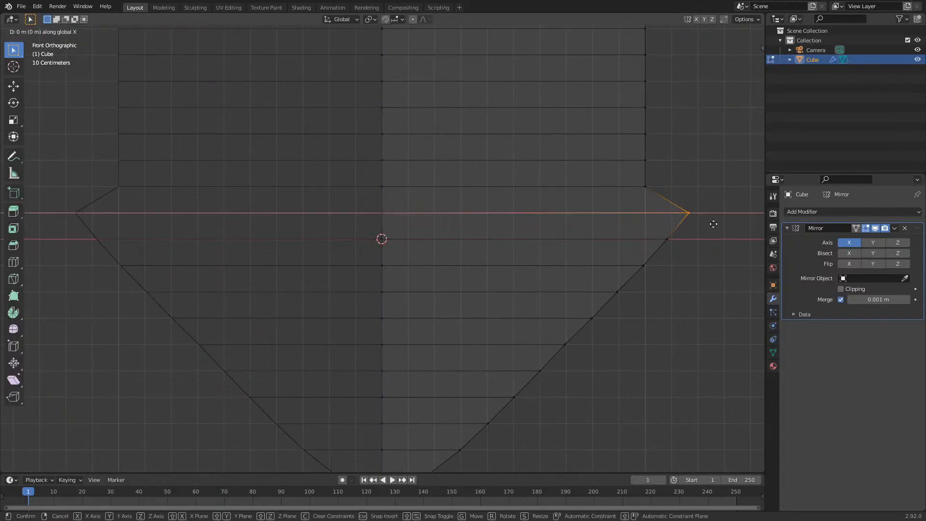
pyautogui.click(709, 223)
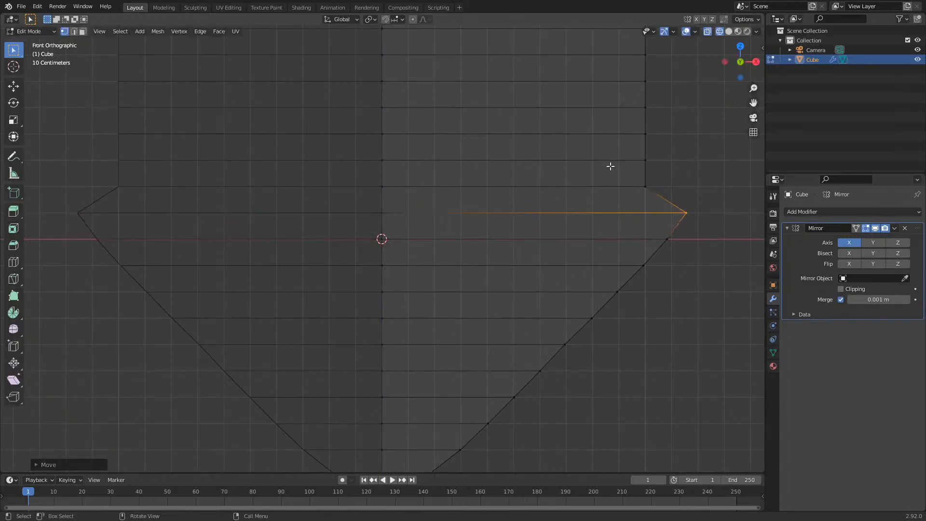
# - Move the thirteenth-lowest and fourteenth-lowest rows' outer vertices each about 0.18 m outward along X
pyautogui.moveTo(616, 171); pyautogui.dragTo(681, 202)
pyautogui.press('g')
pyautogui.press('x')
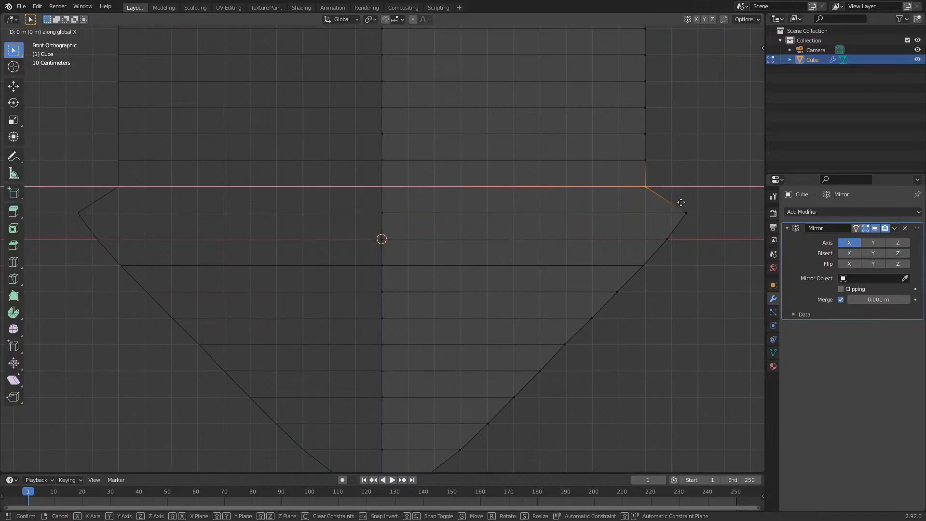
pyautogui.click(728, 209)
pyautogui.moveTo(620, 146); pyautogui.dragTo(685, 178)
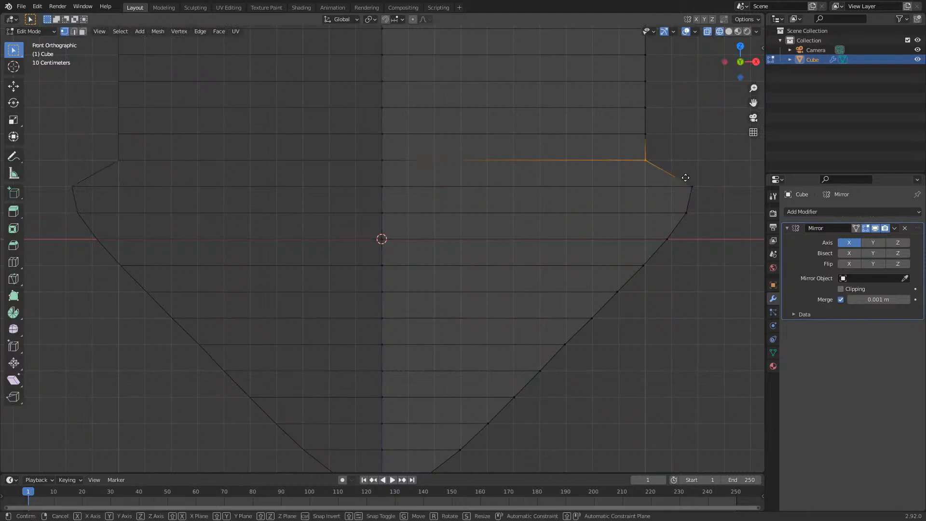
pyautogui.press('g')
pyautogui.press('x')
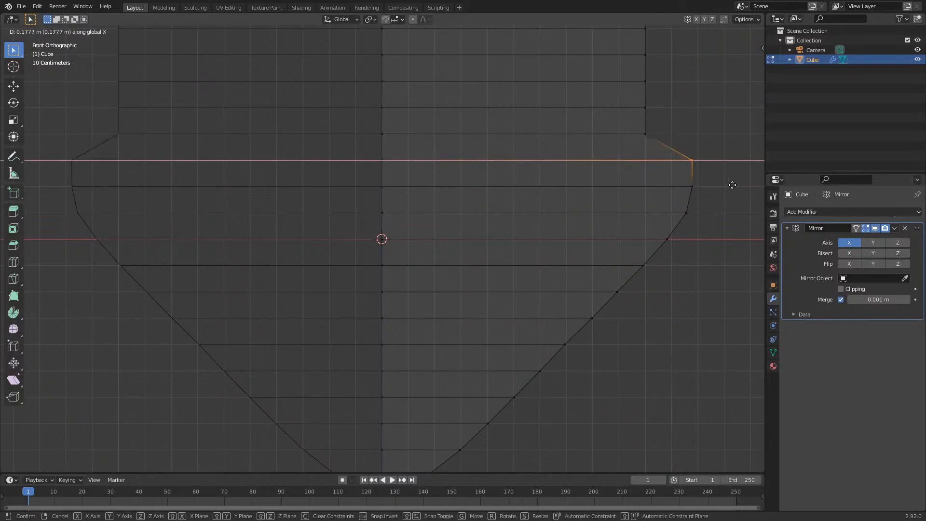
pyautogui.click(732, 185)
# - Move the fifteenth-lowest row's outer vertices about 0.17 m outward along X, with a slight correction back inward
pyautogui.moveTo(627, 117); pyautogui.dragTo(659, 139)
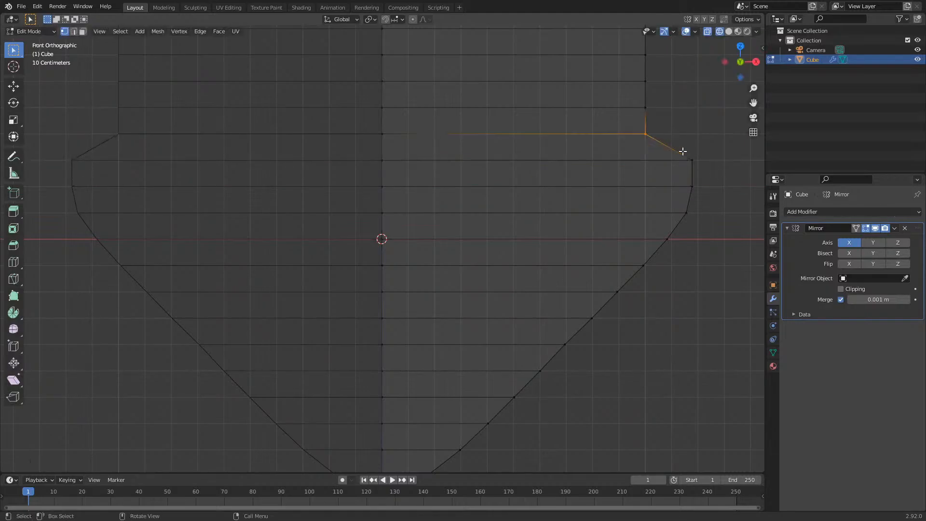
pyautogui.press('g')
pyautogui.press('x')
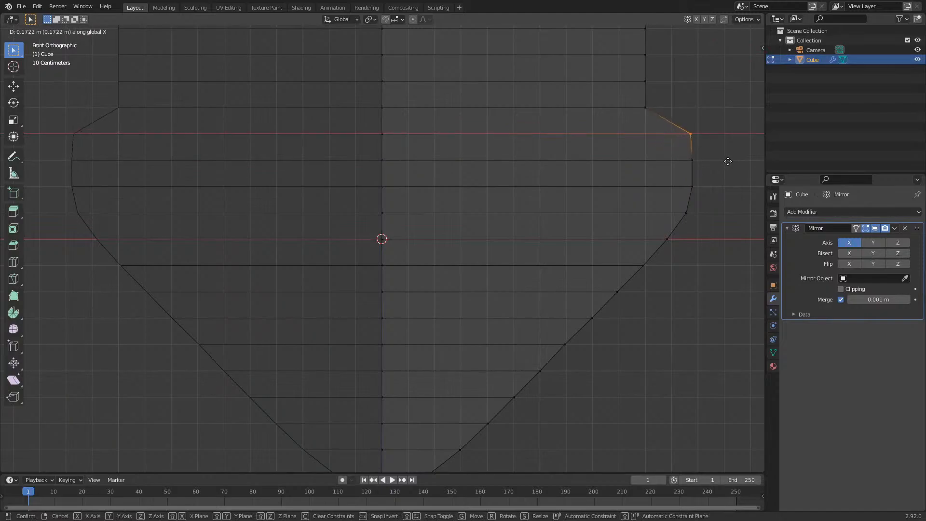
pyautogui.click(728, 161)
pyautogui.press('g')
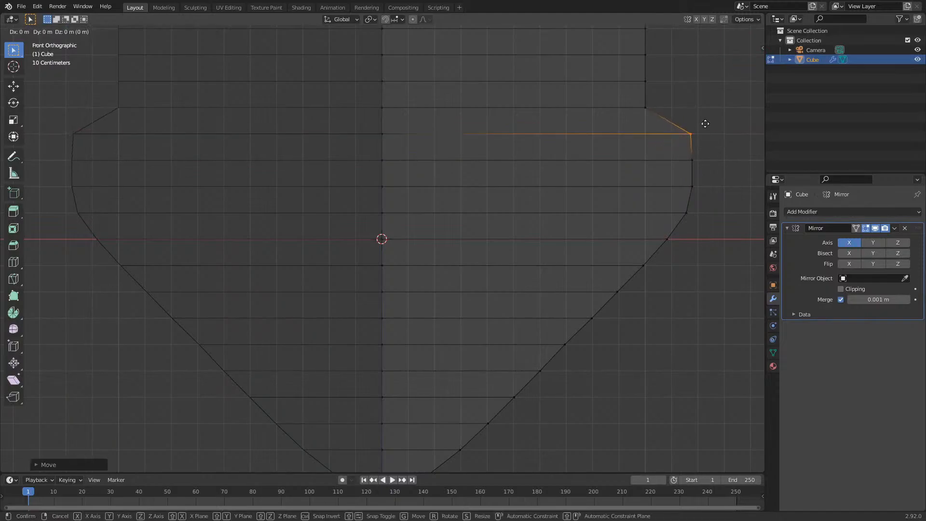
pyautogui.press('x')
pyautogui.click(702, 124)
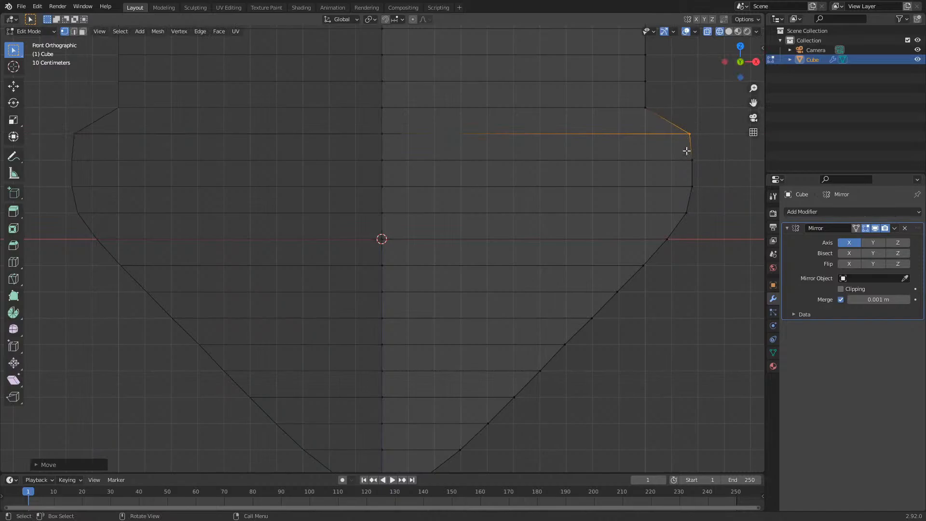
# - Move the sixteenth-lowest row's outer vertices about 0.13 m and the seventeenth-lowest row's a smaller distance outward along X
pyautogui.moveTo(628, 94); pyautogui.dragTo(663, 117)
pyautogui.press('g')
pyautogui.press('x')
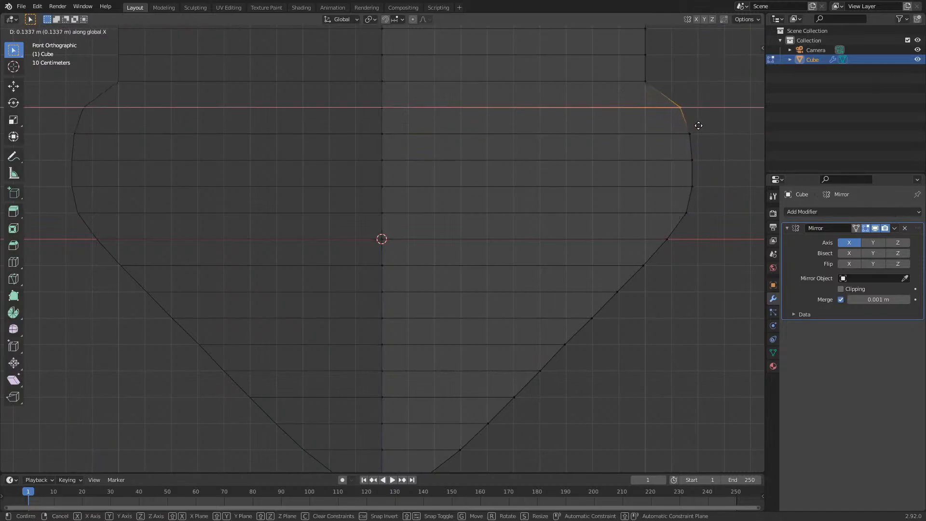
pyautogui.click(699, 126)
pyautogui.moveTo(628, 63); pyautogui.dragTo(668, 99)
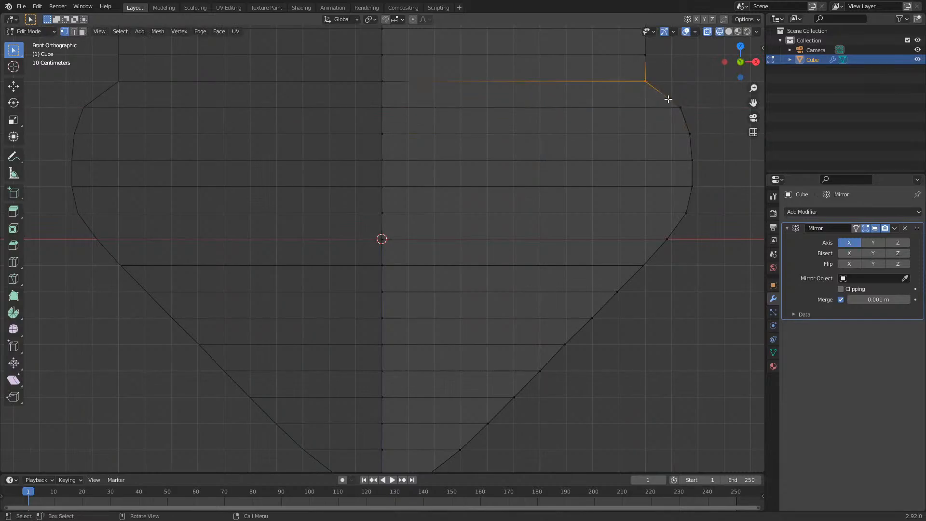
pyautogui.press('g')
pyautogui.press('x')
pyautogui.click(688, 104)
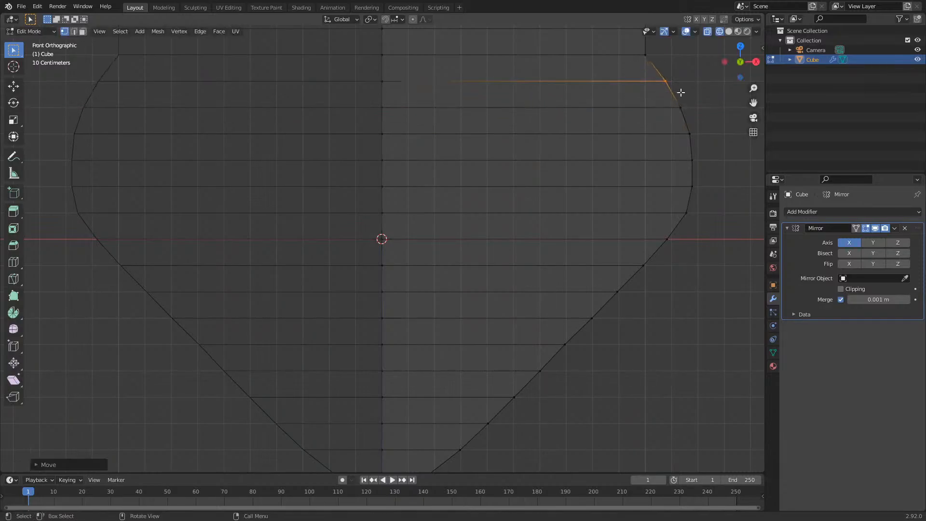
# - Move the outer vertices of the third row from the top, and those of the second row further, inward along X to continue the curve
pyautogui.scroll(-8, 681, 92)
pyautogui.scroll(5, 640, 131)
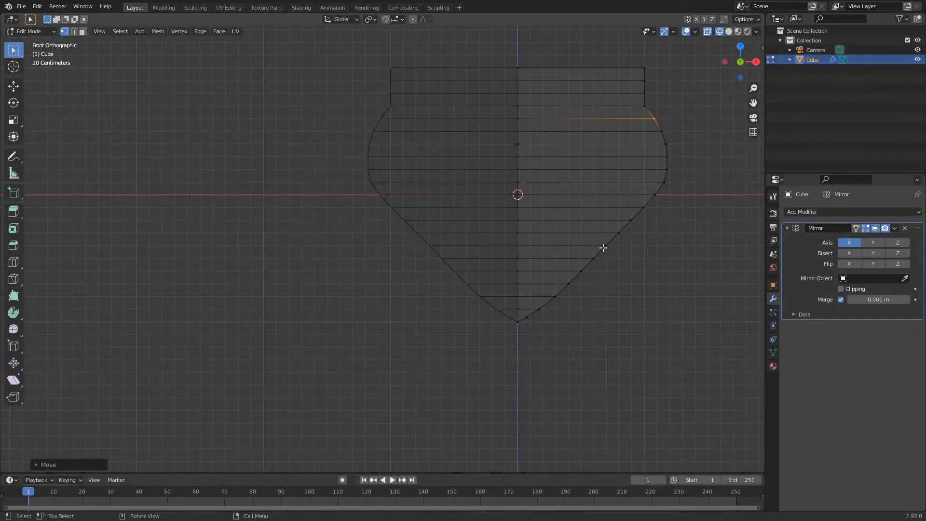
pyautogui.moveTo(634, 99); pyautogui.dragTo(666, 114)
pyautogui.scroll(3, 661, 97)
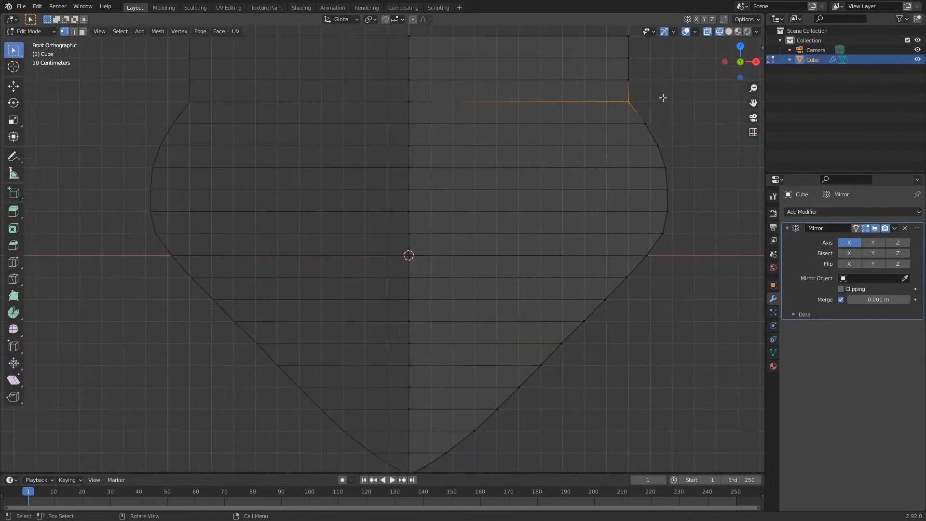
pyautogui.scroll(-2, 660, 96)
pyautogui.scroll(-5, 660, 97)
pyautogui.scroll(5, 669, 56)
pyautogui.moveTo(603, 139); pyautogui.dragTo(643, 158)
pyautogui.press('g')
pyautogui.press('x')
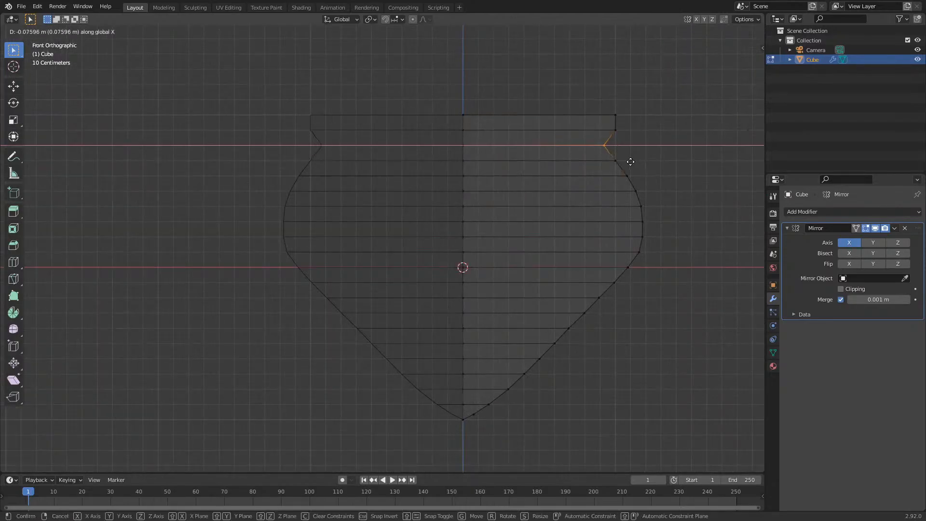
pyautogui.click(625, 162)
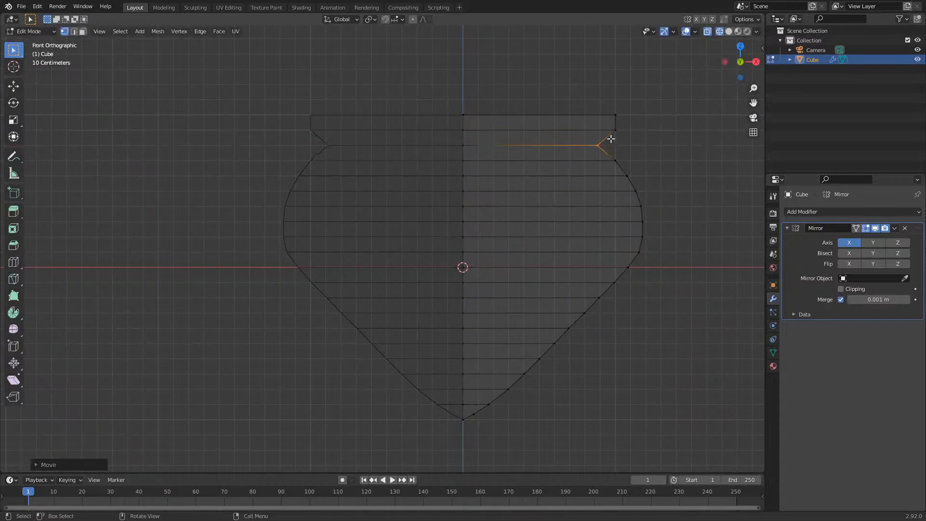
pyautogui.moveTo(600, 119); pyautogui.dragTo(644, 148)
pyautogui.press('x')
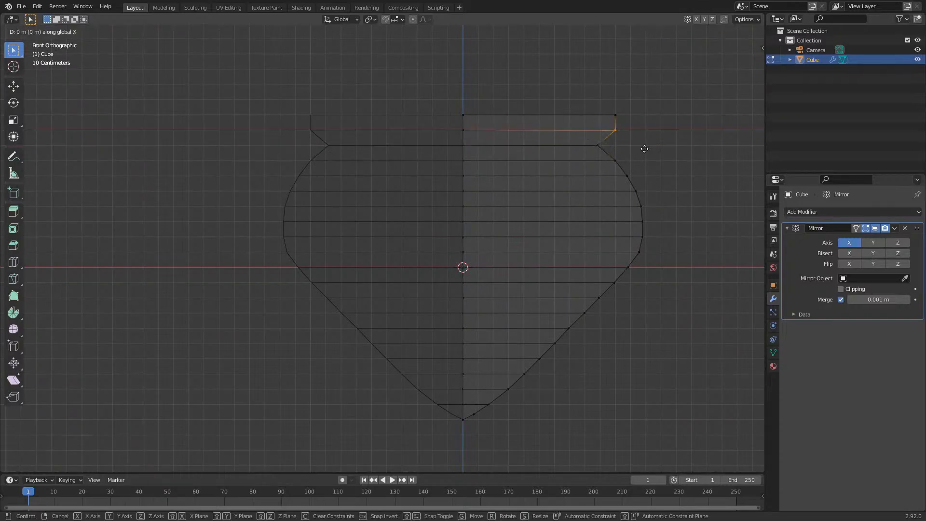
pyautogui.click(602, 149)
# - Move the top row's outer vertices about 0.46 m inward along X and lower them about 0.06 m along Z
pyautogui.moveTo(587, 93); pyautogui.dragTo(676, 136)
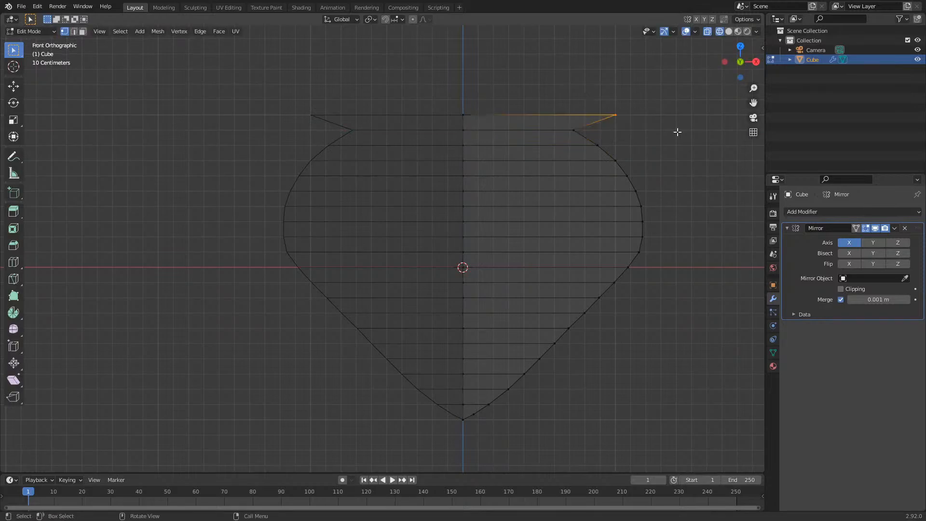
pyautogui.press('g')
pyautogui.press('x')
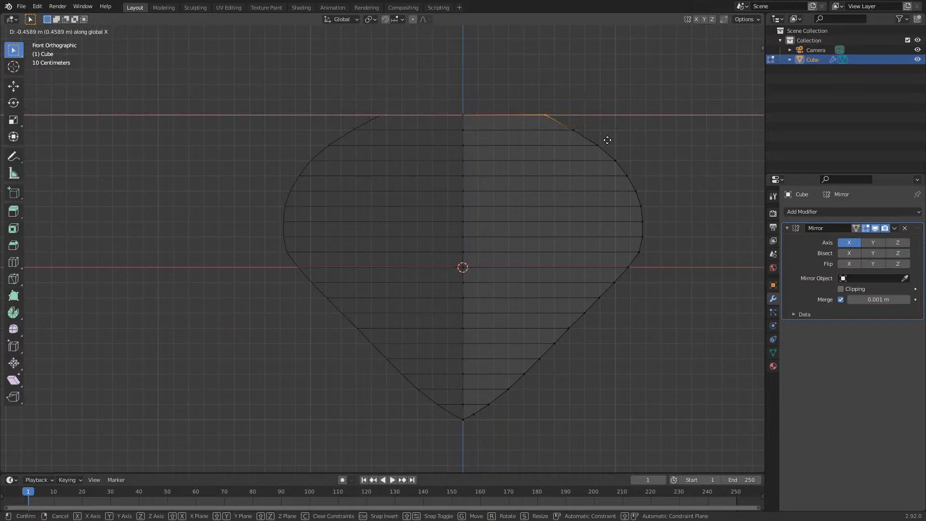
pyautogui.click(608, 139)
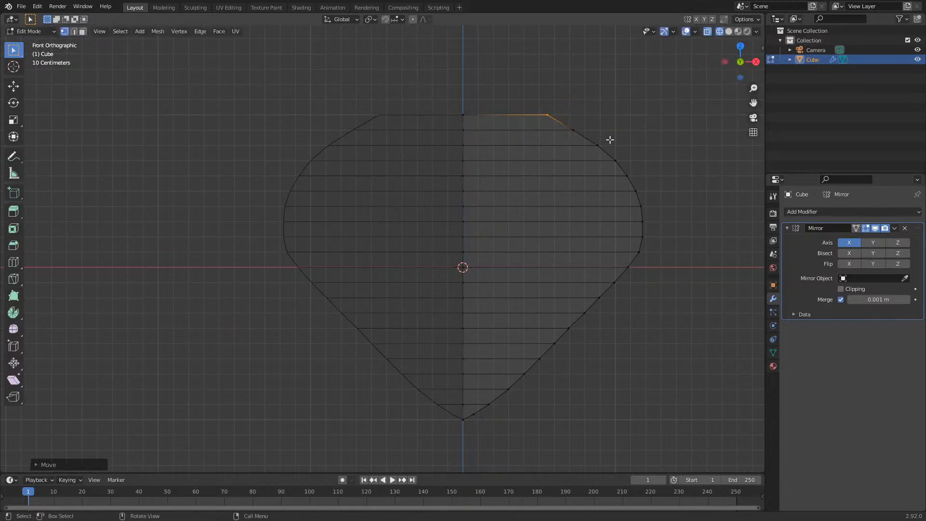
pyautogui.press('g')
pyautogui.press('z')
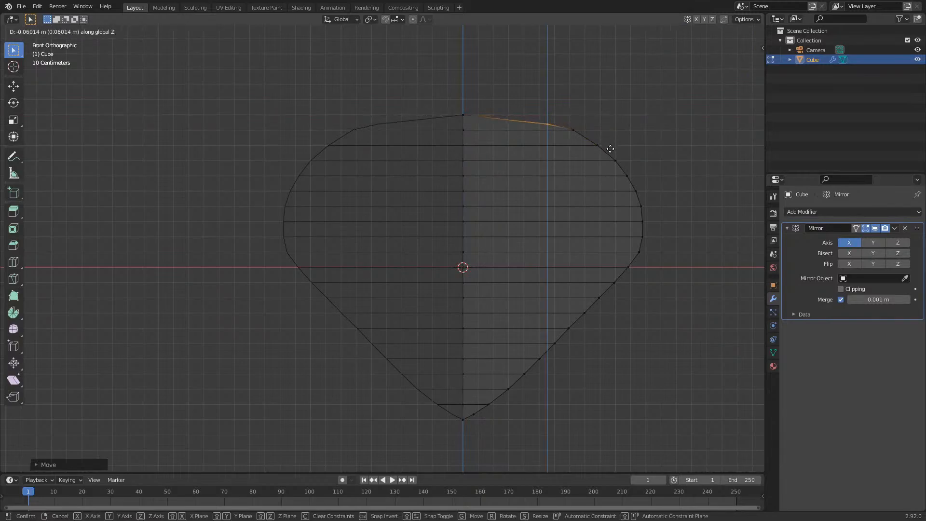
pyautogui.click(611, 149)
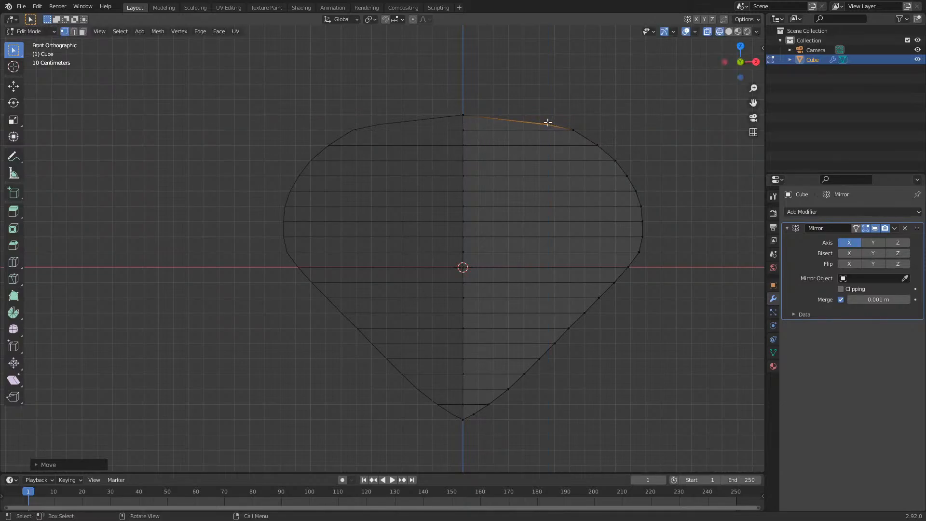
# - Delete the centre-line vertices of the top four rows and inspect the opened top in solid shading in Object Mode
pyautogui.moveTo(441, 88); pyautogui.dragTo(485, 171)
pyautogui.press('x')
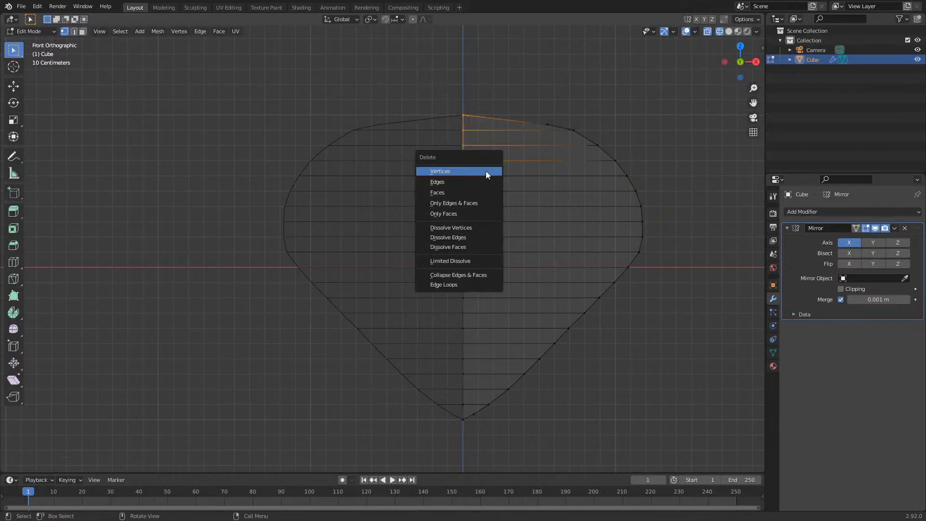
pyautogui.click(485, 171)
pyautogui.moveTo(508, 163)
pyautogui.mouseDown(button='middle')
pyautogui.moveTo(542, 186)
pyautogui.moveTo(516, 187)
pyautogui.moveTo(505, 163)
pyautogui.moveTo(546, 176)
pyautogui.moveTo(549, 202)
pyautogui.moveTo(487, 172)
pyautogui.moveTo(608, 212)
pyautogui.moveTo(674, 262)
pyautogui.moveTo(631, 230)
pyautogui.moveTo(562, 208)
pyautogui.moveTo(453, 220)
pyautogui.moveTo(197, 217)
pyautogui.moveTo(198, 194)
pyautogui.mouseUp(button='middle')
pyautogui.hotkey('shift', 'z')
pyautogui.press('Tab')
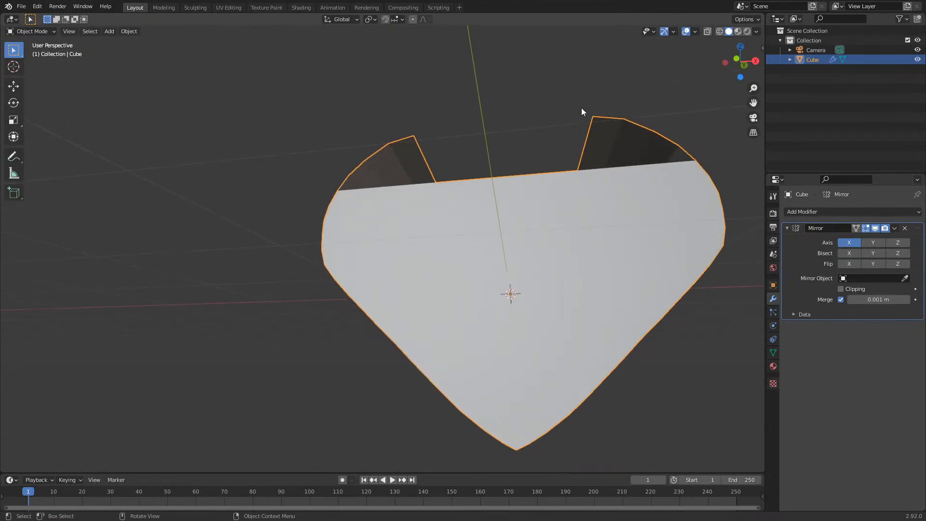
# - Extrude the top row's outer vertices about 0.13 m inward and slightly downward in front wireframe view
pyautogui.press('KP_1')
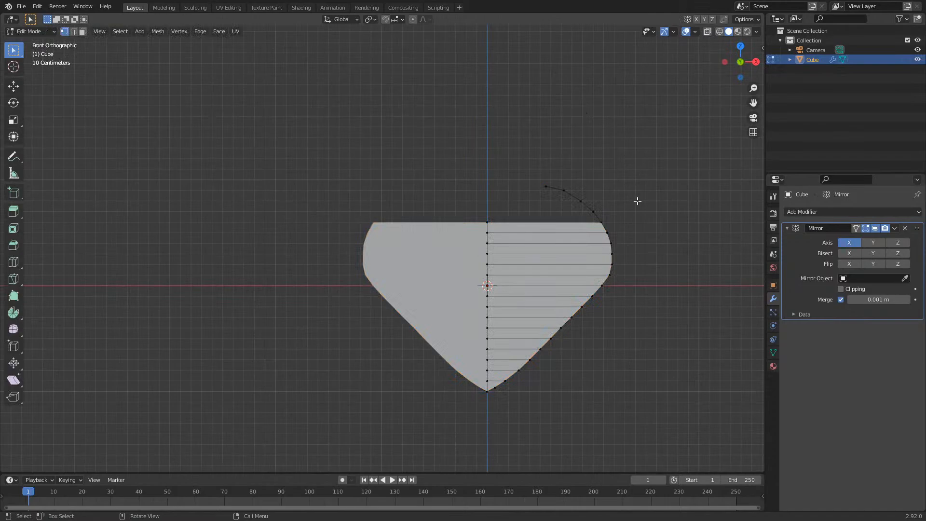
pyautogui.hotkey('alt', 'z')
pyautogui.scroll(4, 565, 204)
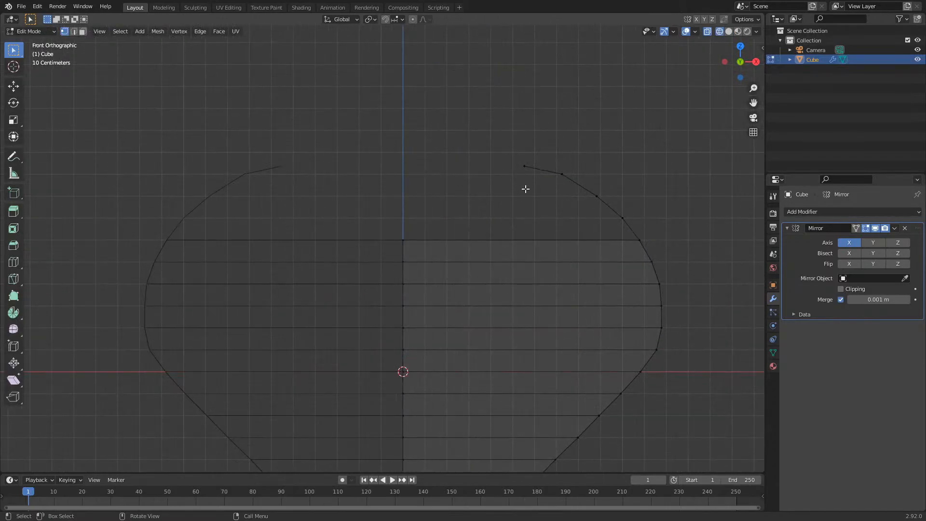
pyautogui.moveTo(492, 133); pyautogui.dragTo(558, 181)
pyautogui.press('e')
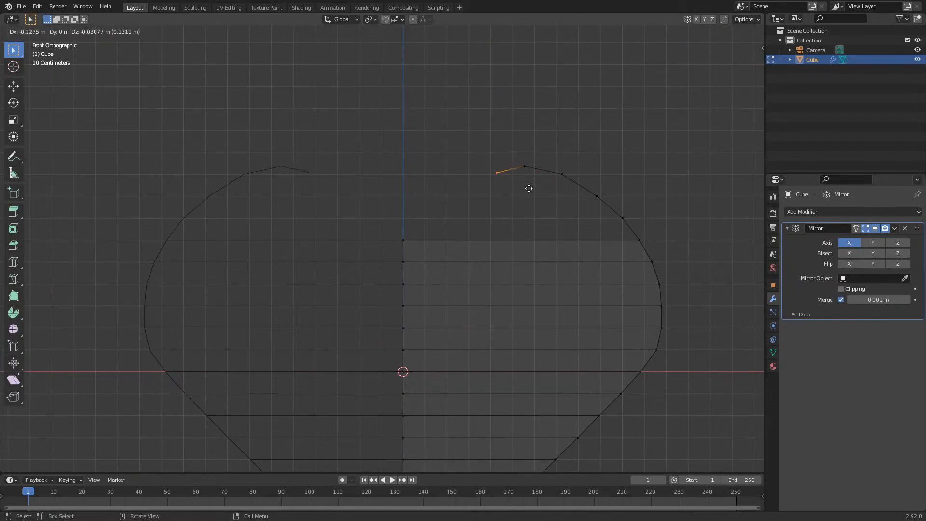
pyautogui.click(527, 189)
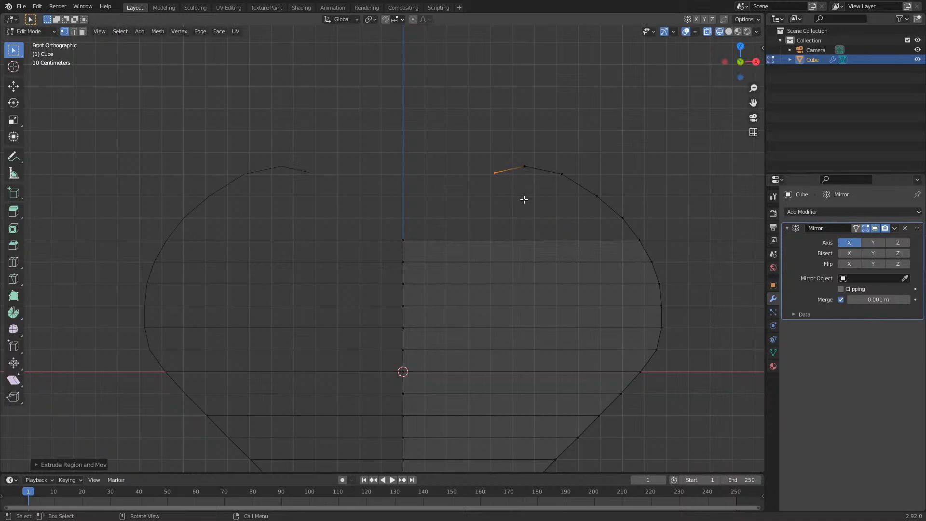
# - Extrude three more segments inward and increasingly downward, about 0.13 to 0.14 m each, curving the lobe toward the centre notch
pyautogui.press('e')
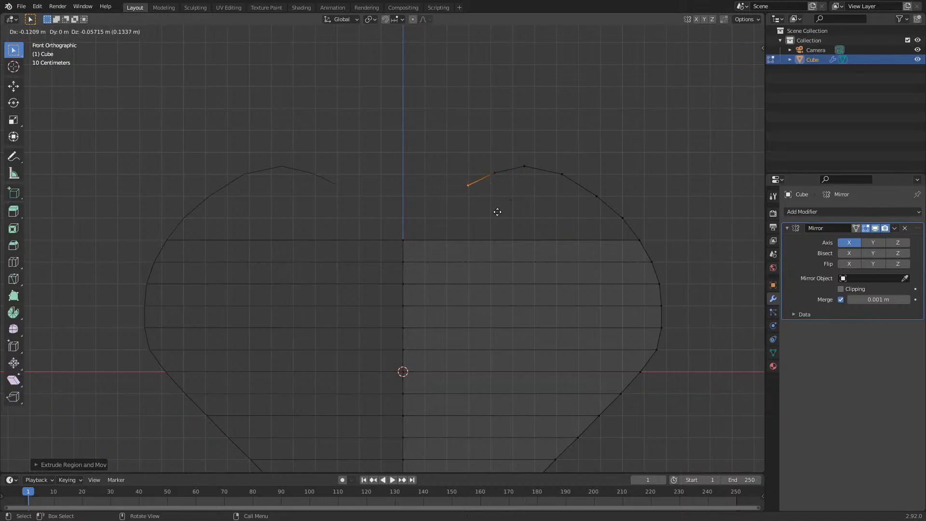
pyautogui.click(498, 211)
pyautogui.press('e')
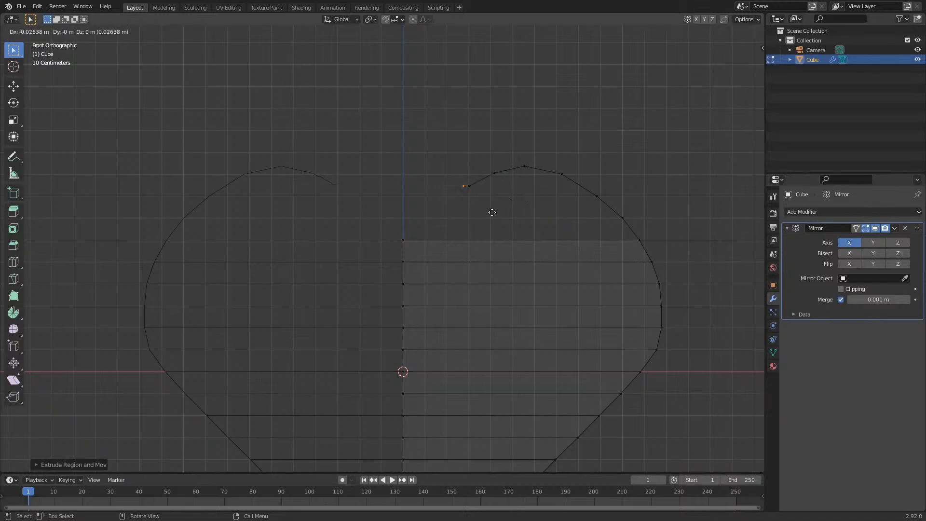
pyautogui.click(471, 232)
pyautogui.press('e')
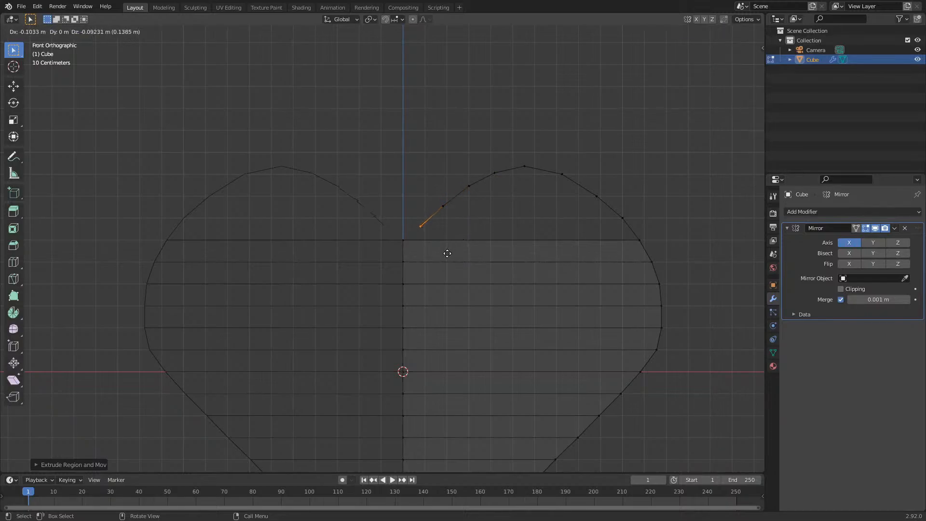
pyautogui.click(446, 256)
# - Enable Clipping on the Mirror modifier and try extruding the lobe's end vertices to the centre line
pyautogui.press('e')
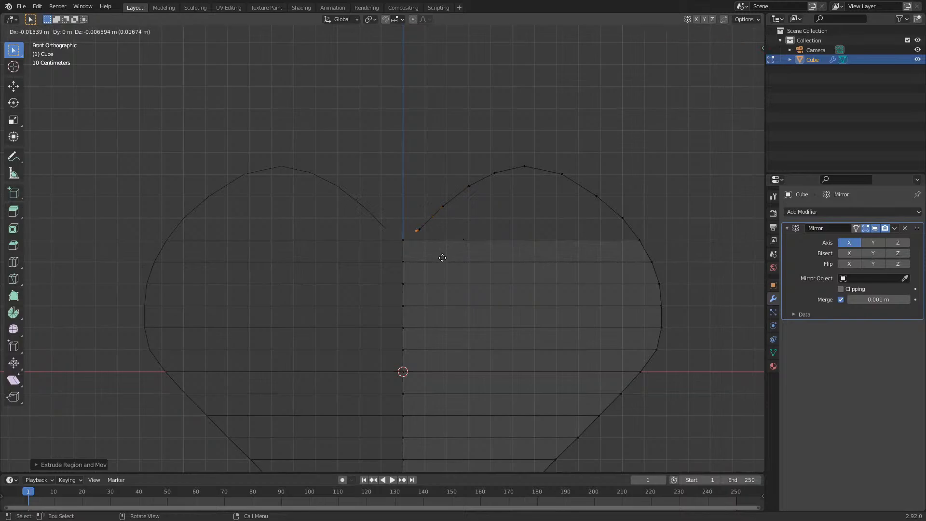
pyautogui.rightClick(438, 256)
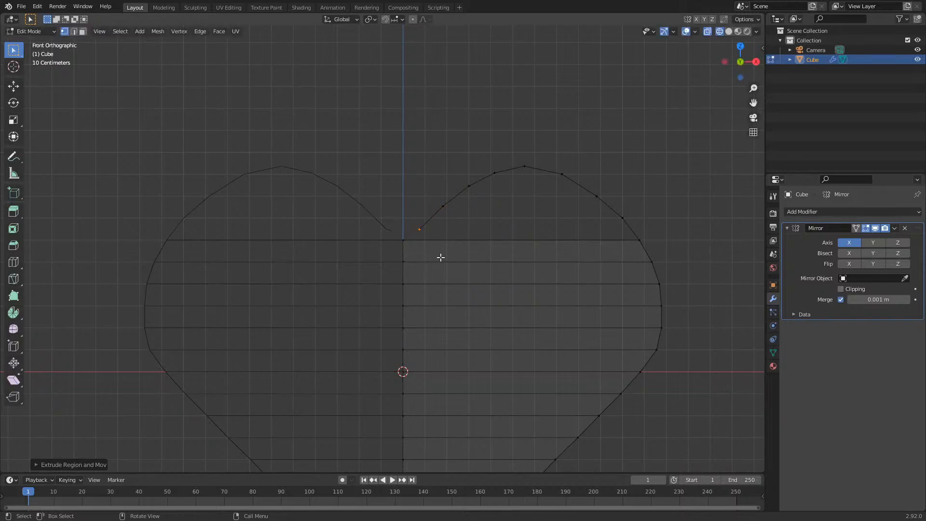
pyautogui.click(861, 290)
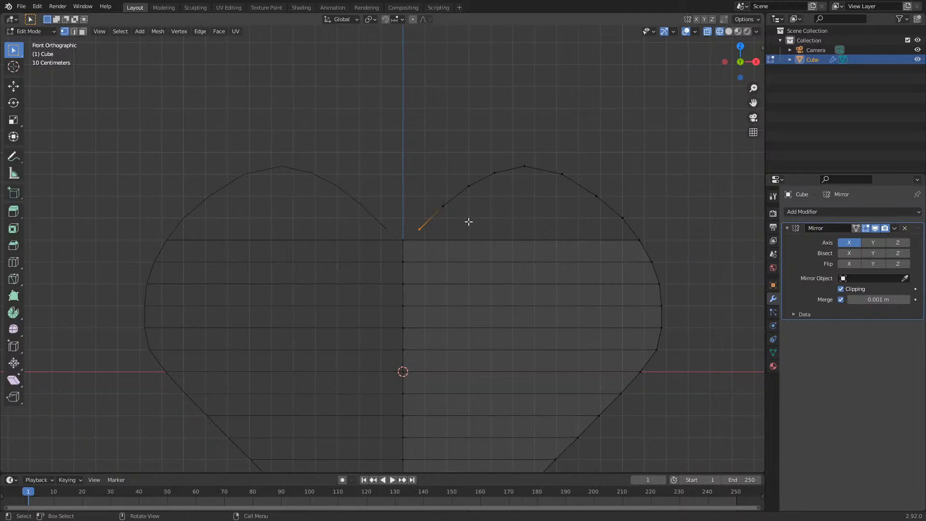
pyautogui.press('e')
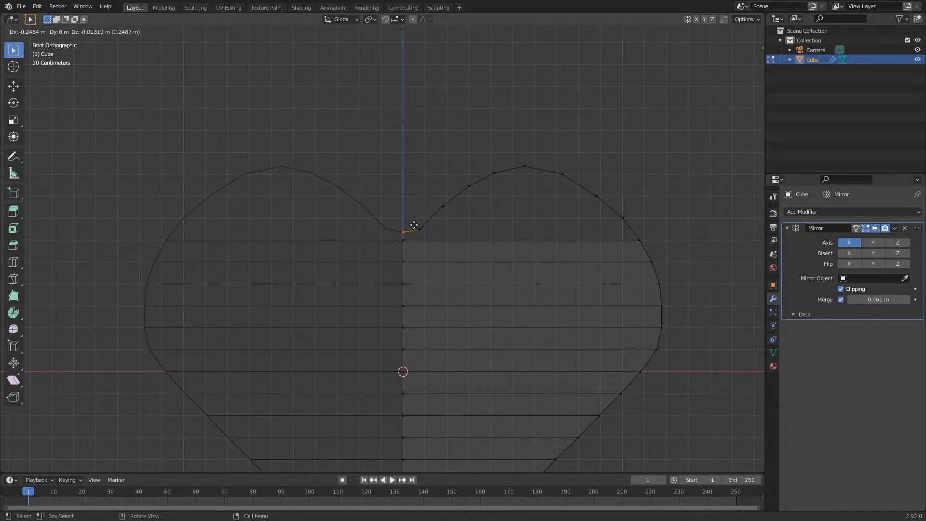
pyautogui.rightClick(407, 179)
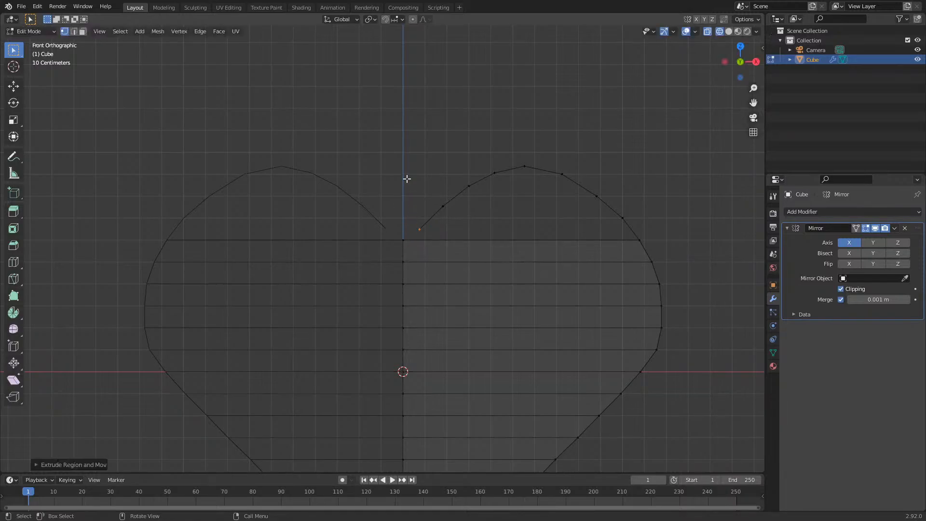
pyautogui.hotkey('ctrl', 'z')
# - Delete the centre-line vertices of the highest remaining horizontal row
pyautogui.moveTo(390, 228); pyautogui.dragTo(414, 253)
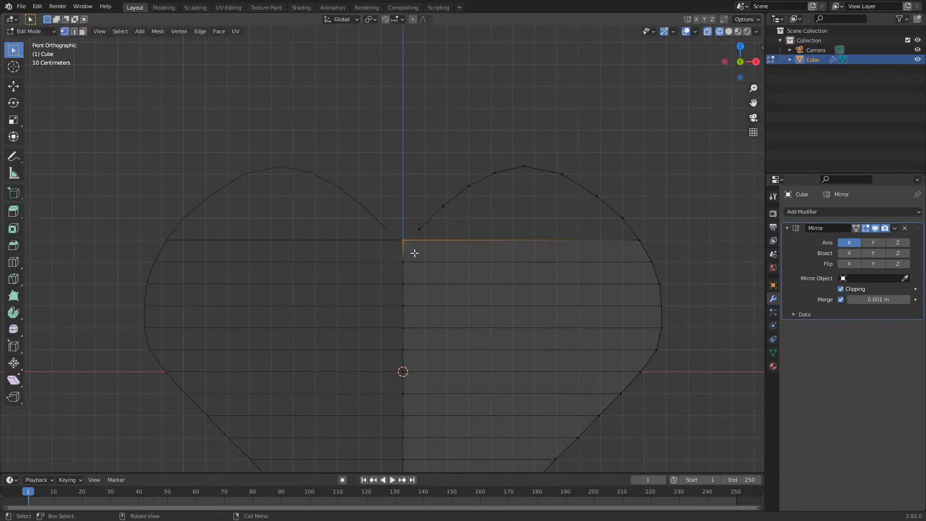
pyautogui.press('x')
pyautogui.click(415, 252)
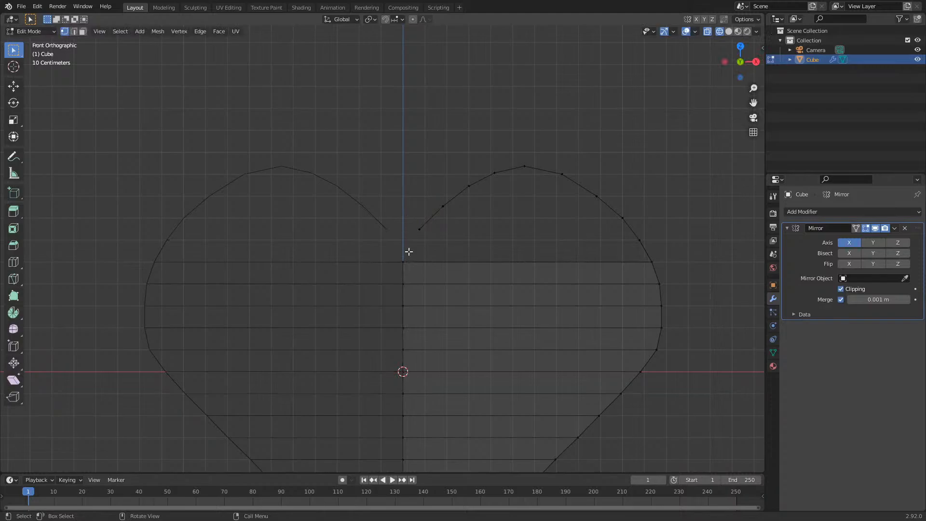
# - Extrude the lobe's end vertices about 0.10 m inward and down, and again about 0.06 m to meet the centre line at the top row
pyautogui.moveTo(409, 224); pyautogui.dragTo(454, 259)
pyautogui.press('g')
pyautogui.rightClick(453, 260)
pyautogui.press('g')
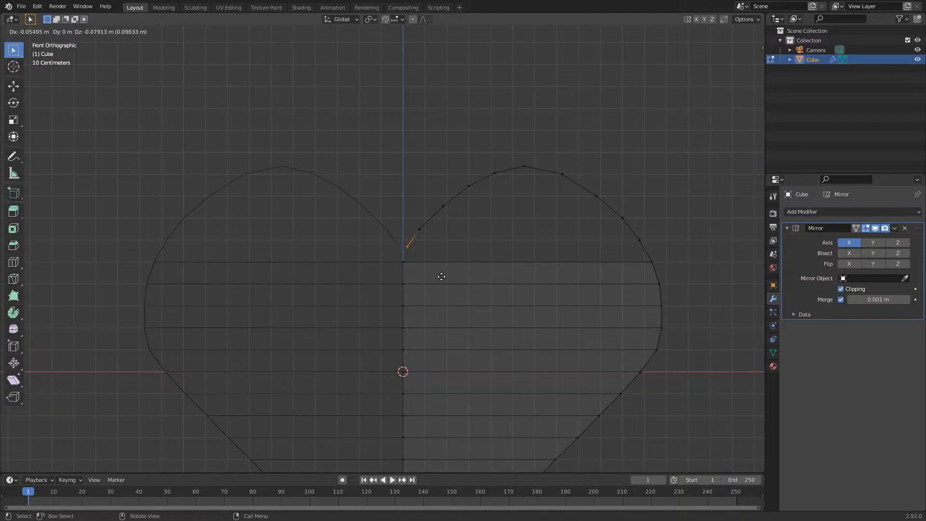
pyautogui.click(441, 277)
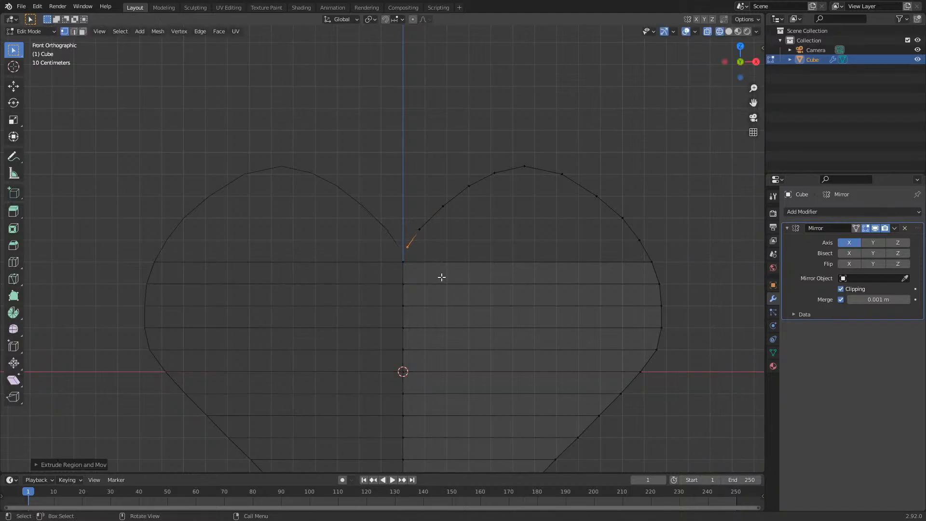
pyautogui.press('g')
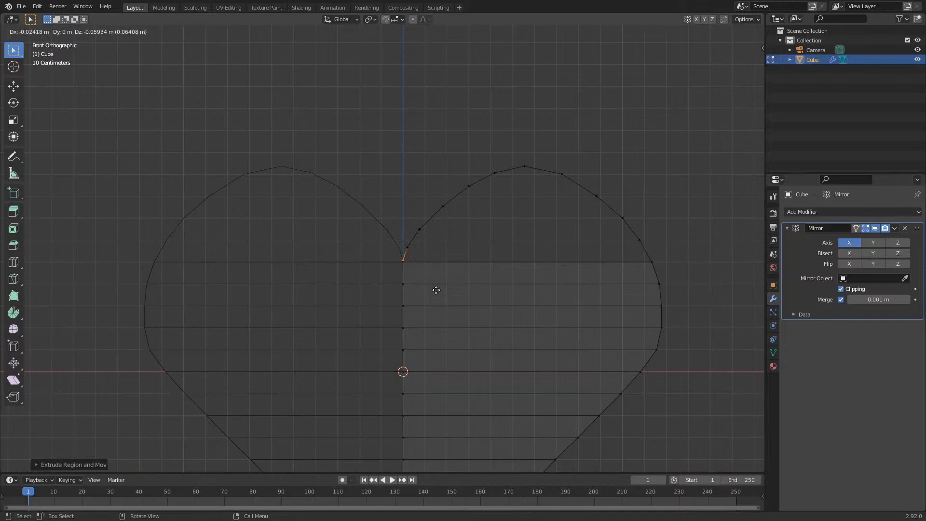
pyautogui.click(434, 291)
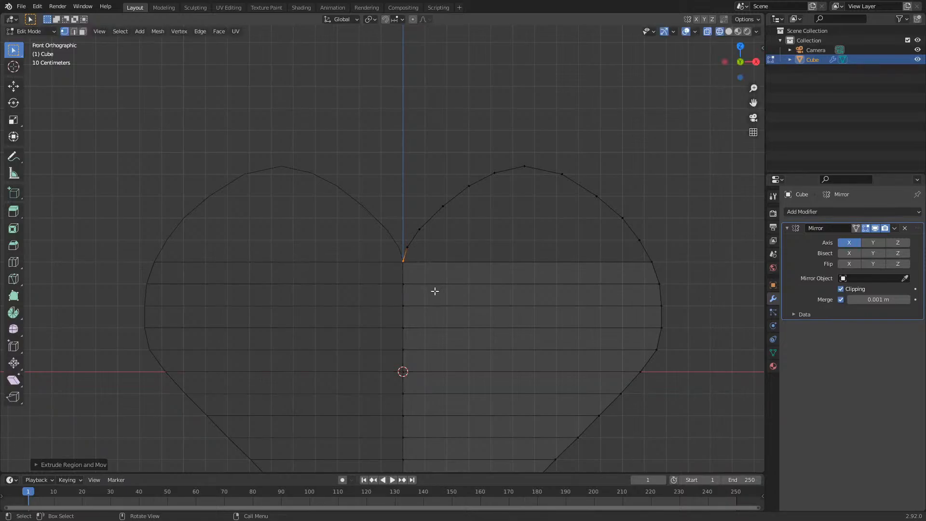
# - Lower the front vertex at the notch slightly along Z to line up with the top row's centre-line vertex
pyautogui.click(471, 242)
pyautogui.moveTo(471, 242); pyautogui.dragTo(465, 238, button='middle')
pyautogui.moveTo(308, 279); pyautogui.dragTo(408, 302)
pyautogui.press('g')
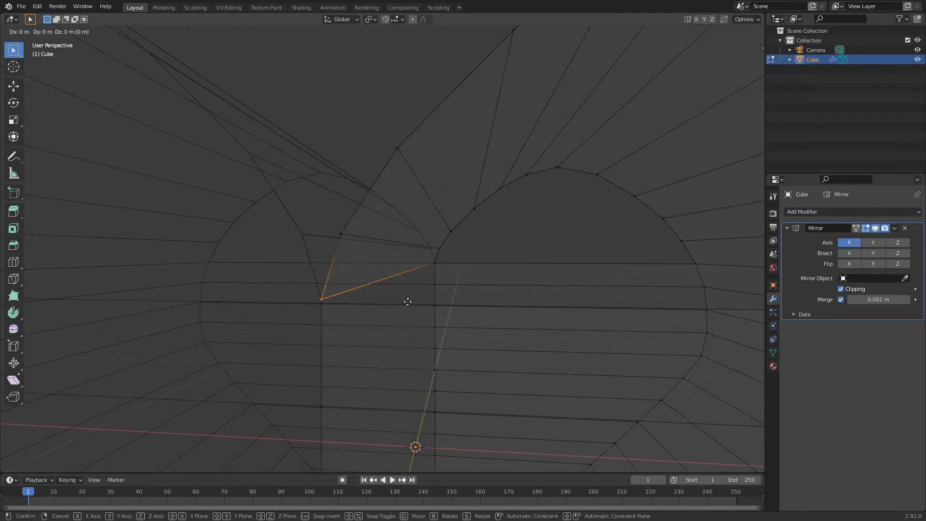
pyautogui.press('z')
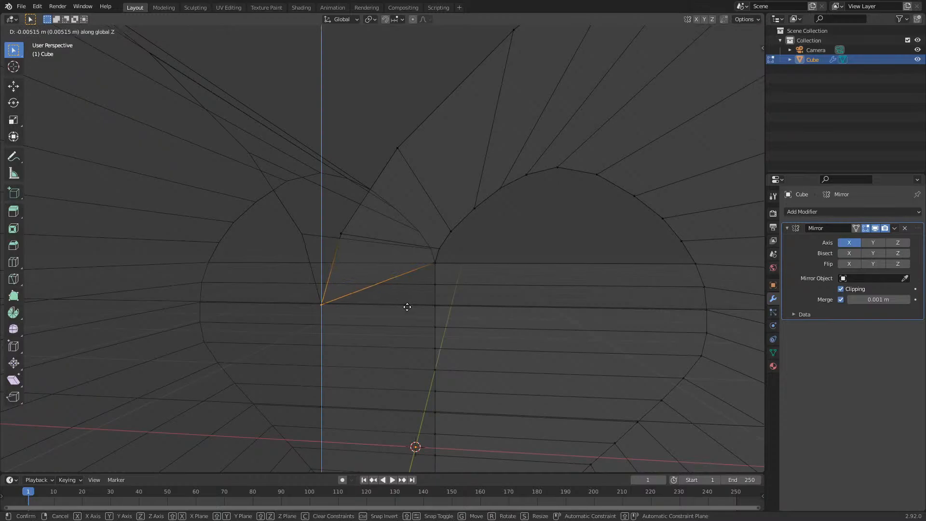
pyautogui.click(405, 306)
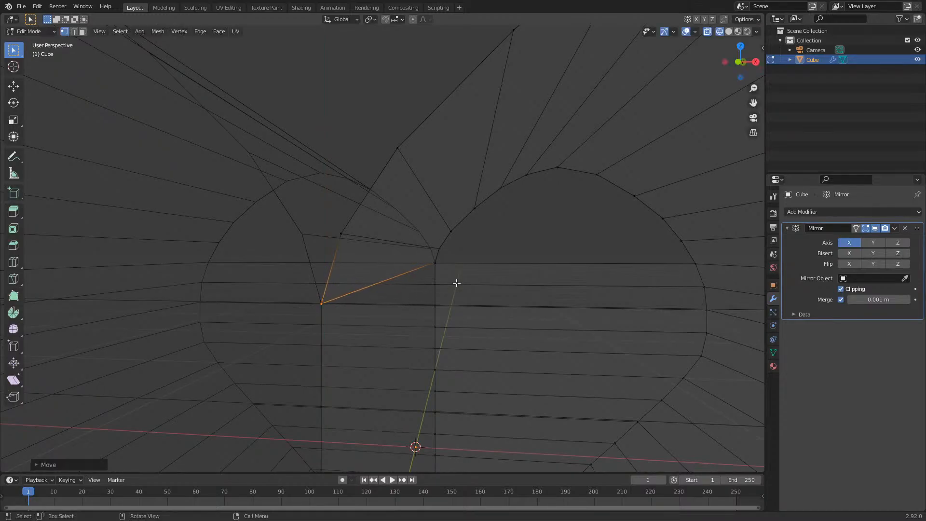
pyautogui.moveTo(505, 256); pyautogui.dragTo(417, 279, button='middle')
pyautogui.moveTo(302, 288); pyautogui.dragTo(341, 316)
pyautogui.moveTo(352, 288); pyautogui.dragTo(371, 287, button='middle')
pyautogui.click(499, 231)
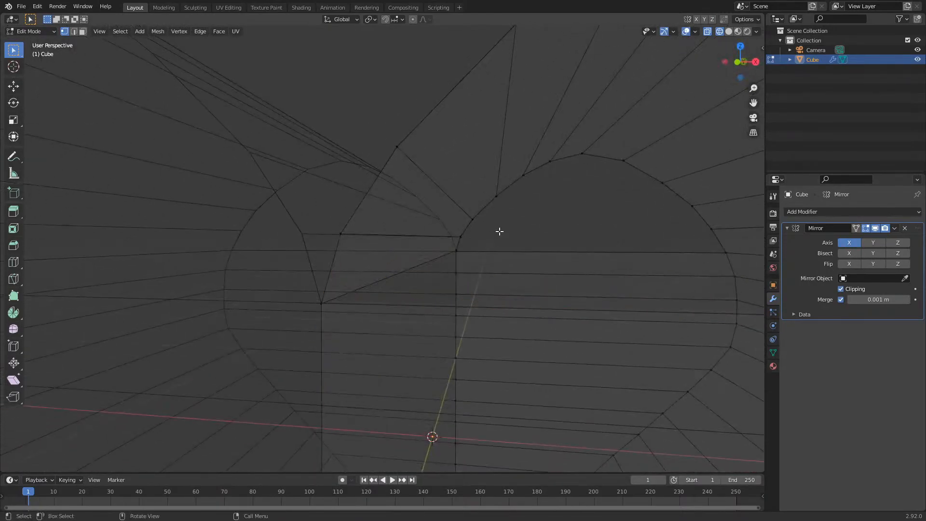
# - Join the vertices meeting at the base of the notch on the centre line with New Edge/Face from Vertices
pyautogui.press('KP_1')
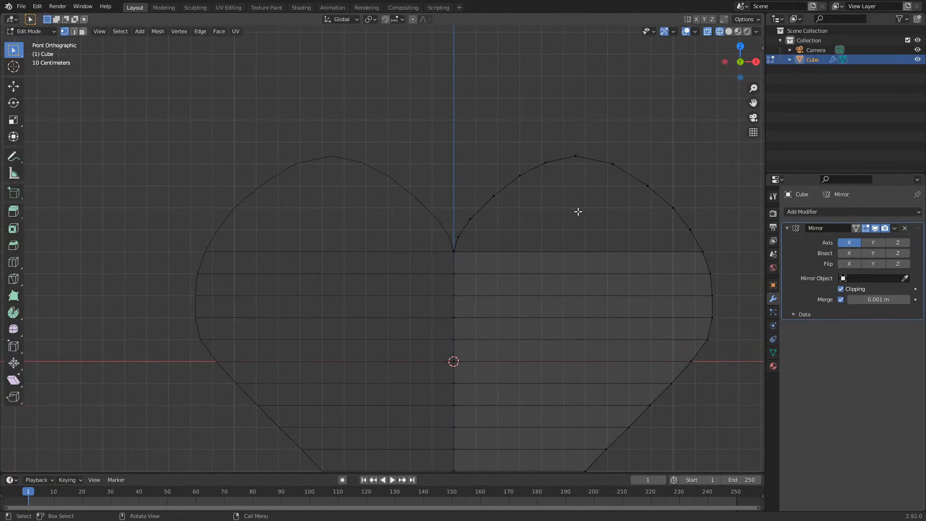
pyautogui.scroll(12, 471, 246)
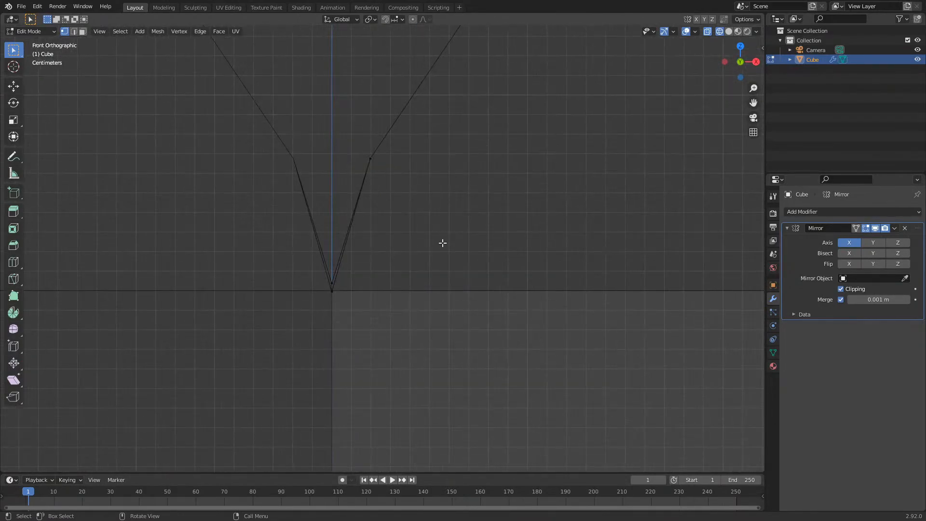
pyautogui.scroll(-8, 550, 244)
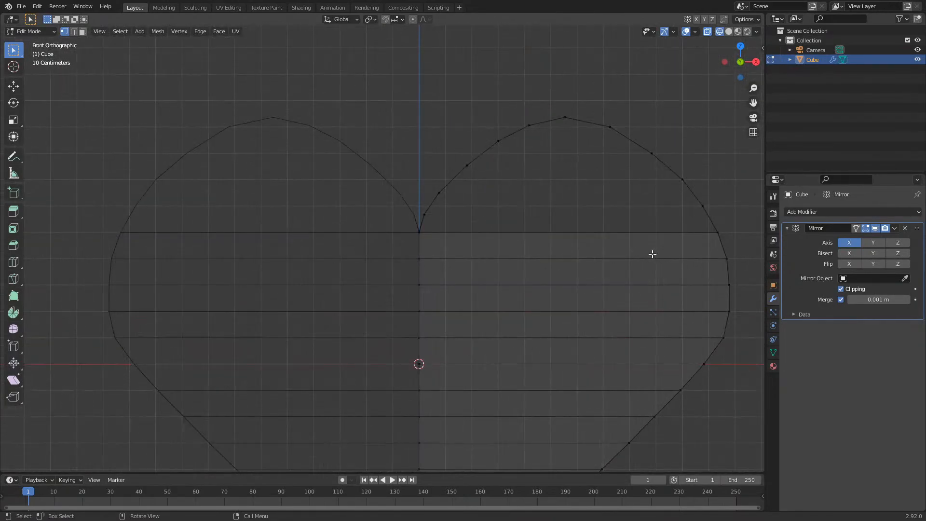
pyautogui.click(419, 232)
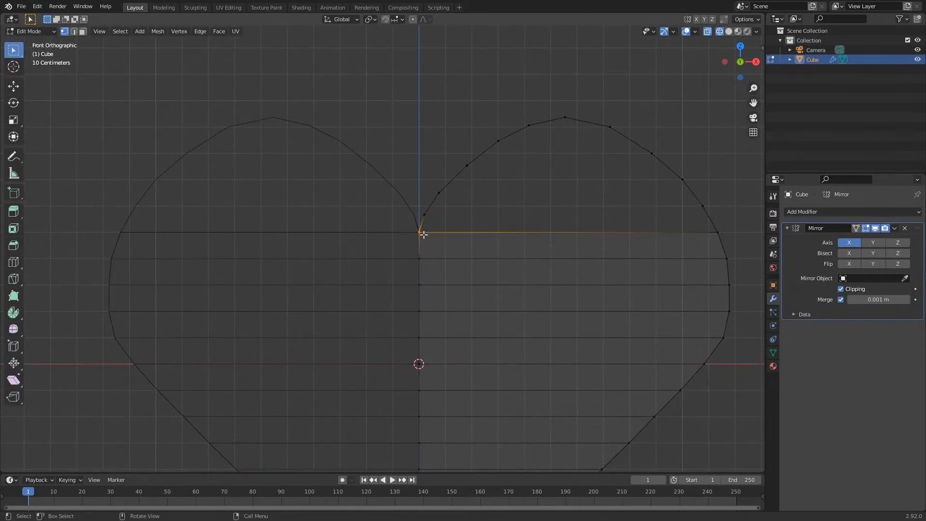
pyautogui.rightClick(419, 235)
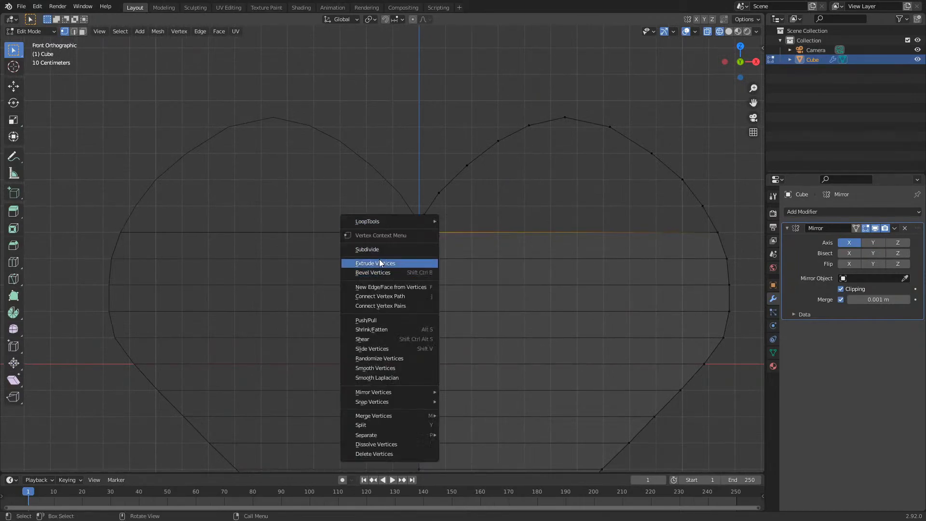
pyautogui.click(381, 288)
# - Examine the heart's open lobes and centre notch from several angles in wireframe and solid shading
pyautogui.moveTo(399, 248); pyautogui.dragTo(372, 231, button='middle')
pyautogui.scroll(-5, 373, 234)
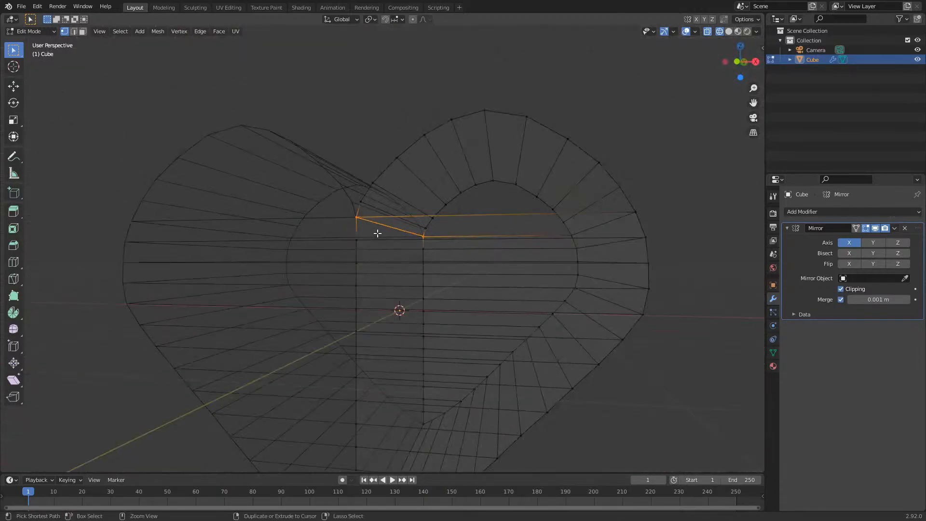
pyautogui.press('KP_1')
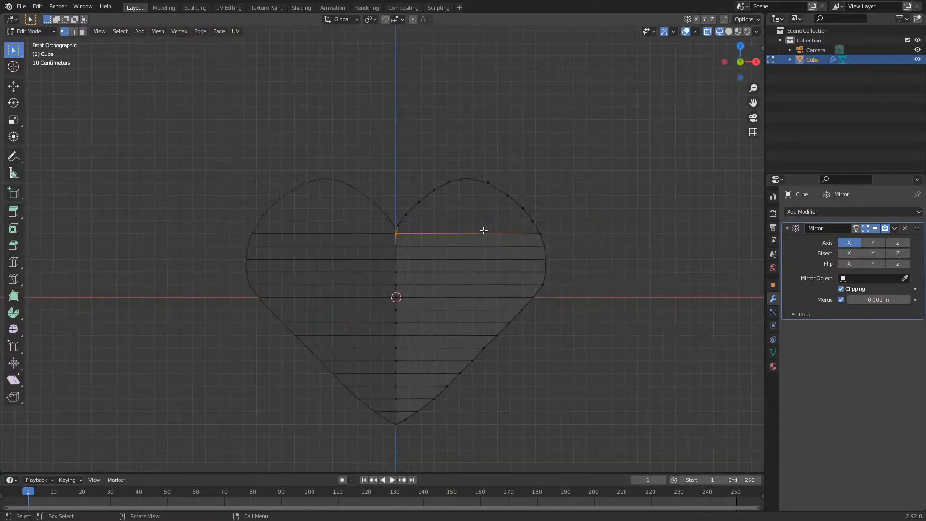
pyautogui.hotkey('alt', 'a')
pyautogui.hotkey('alt', 'z')
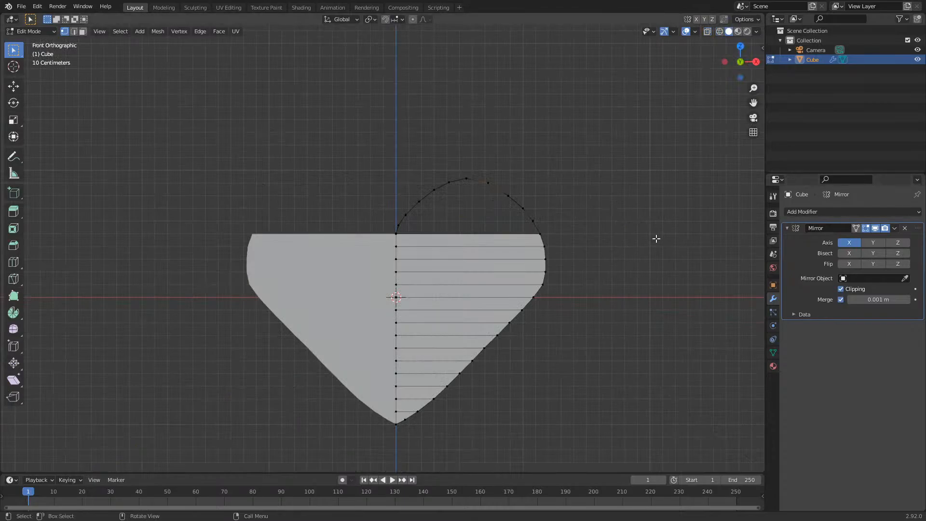
pyautogui.press('Tab')
pyautogui.moveTo(656, 240)
pyautogui.mouseDown(button='middle')
pyautogui.moveTo(637, 198)
pyautogui.moveTo(622, 242)
pyautogui.moveTo(670, 227)
pyautogui.moveTo(323, 221)
pyautogui.mouseUp(button='middle')
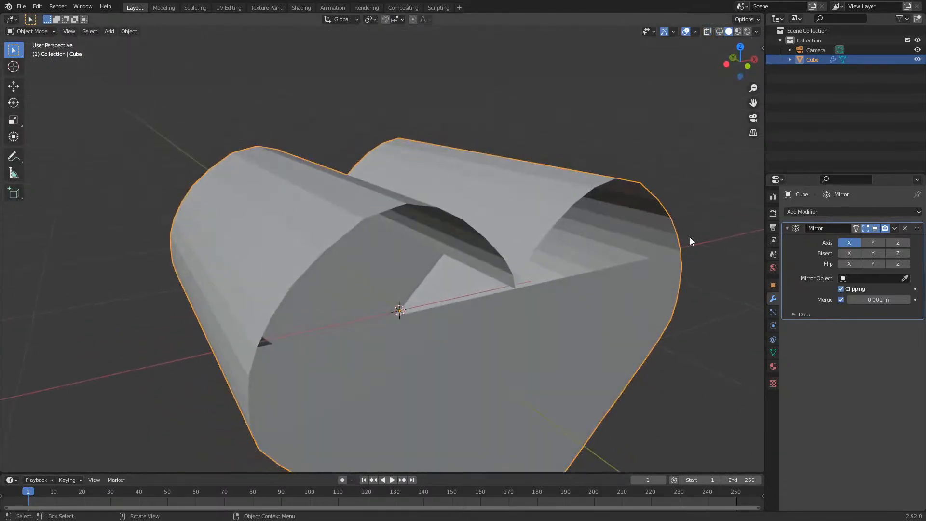
pyautogui.press('KP_1')
pyautogui.hotkey('shift', 'z')
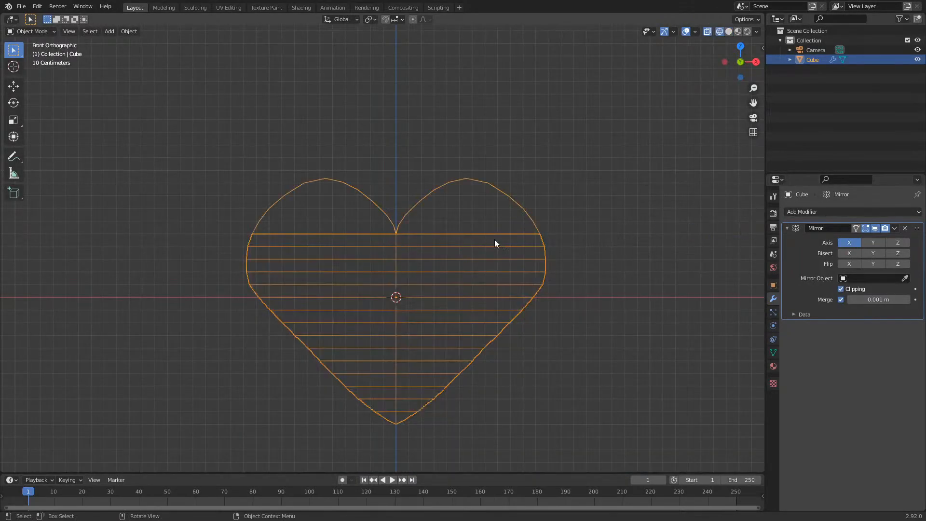
# - Select the front edge loop around the right lobe's opening, including the top row's edge, and fill it with a face
pyautogui.press('Tab')
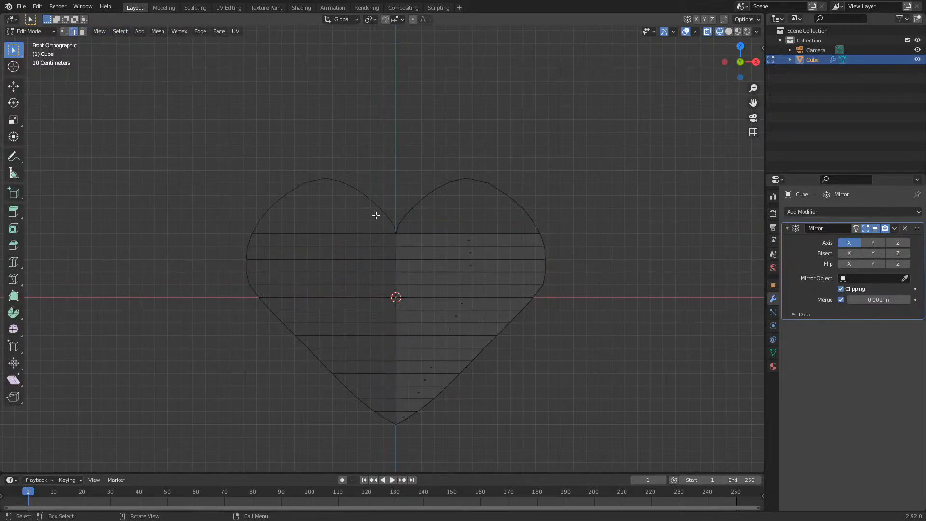
pyautogui.moveTo(405, 213); pyautogui.dragTo(447, 248, button='middle')
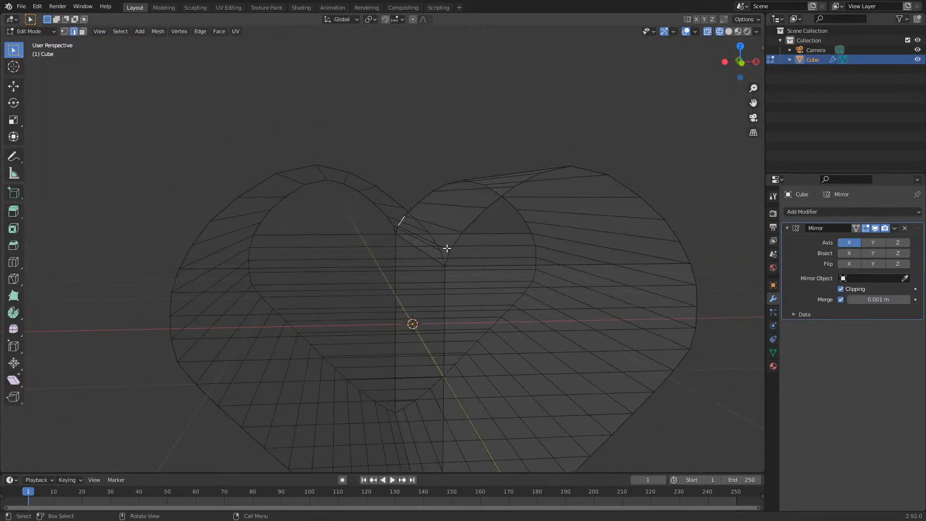
pyautogui.keyDown('alt'); pyautogui.click(458, 245); pyautogui.keyUp('alt')
pyautogui.keyDown('alt'); pyautogui.click(467, 225); pyautogui.keyUp('alt')
pyautogui.keyDown('alt'); pyautogui.click(455, 237); pyautogui.keyUp('alt')
pyautogui.keyDown('alt'); pyautogui.click(455, 240); pyautogui.keyUp('alt')
pyautogui.keyDown('alt'); pyautogui.click(470, 207); pyautogui.keyUp('alt')
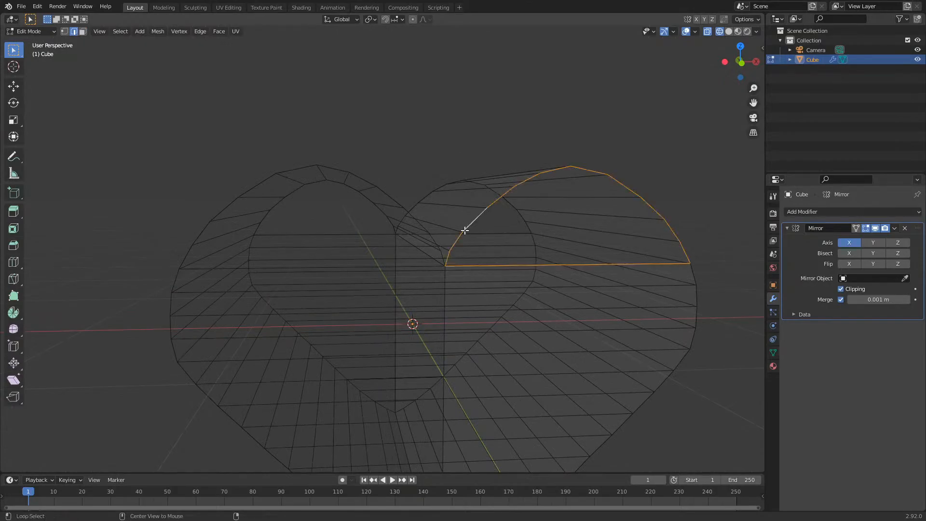
pyautogui.moveTo(672, 271); pyautogui.dragTo(509, 302, button='middle')
pyautogui.press('f')
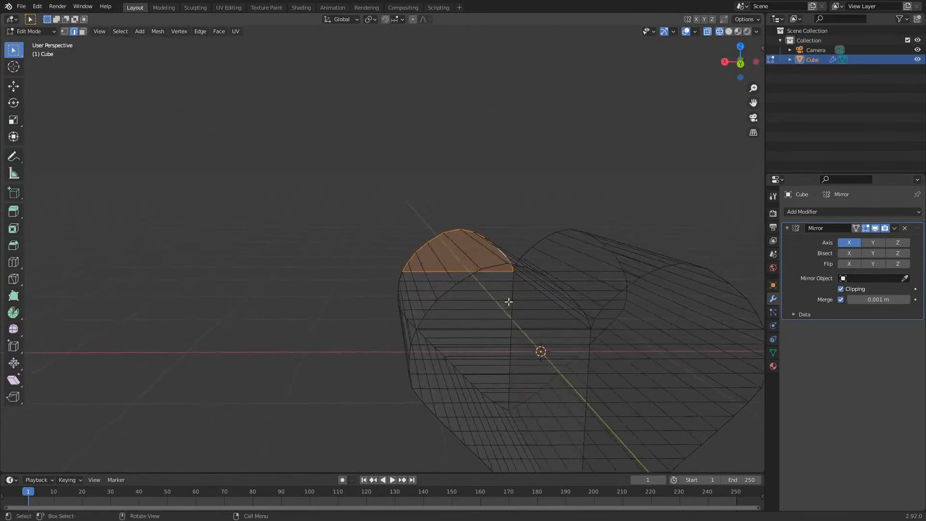
# - Select the matching edge loop around the lobe's opening on the back of the heart and fill it with a face
pyautogui.press('z')
pyautogui.click(575, 333)
pyautogui.moveTo(576, 333)
pyautogui.mouseDown(button='middle')
pyautogui.moveTo(538, 335)
pyautogui.moveTo(572, 330)
pyautogui.mouseUp(button='middle')
pyautogui.hotkey('shift', 'z')
pyautogui.hotkey('alt', 'a')
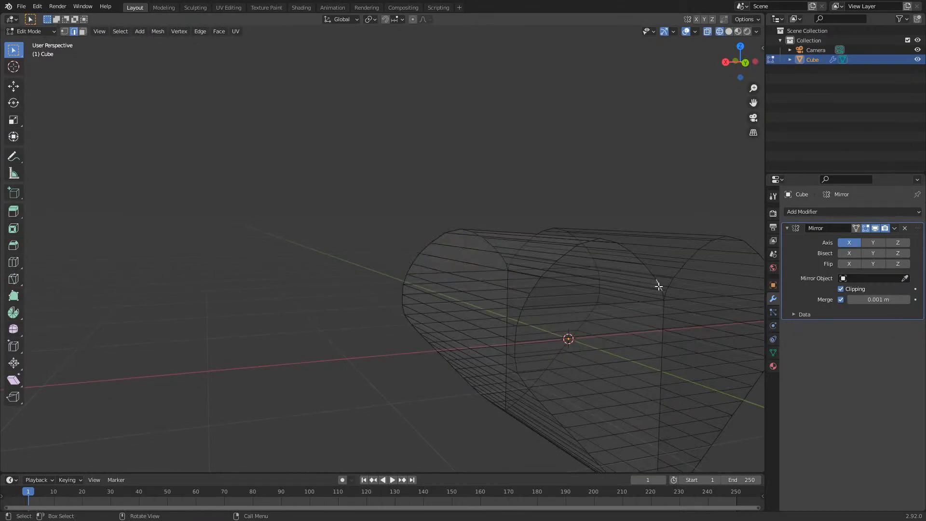
pyautogui.moveTo(655, 283); pyautogui.dragTo(596, 285, button='middle')
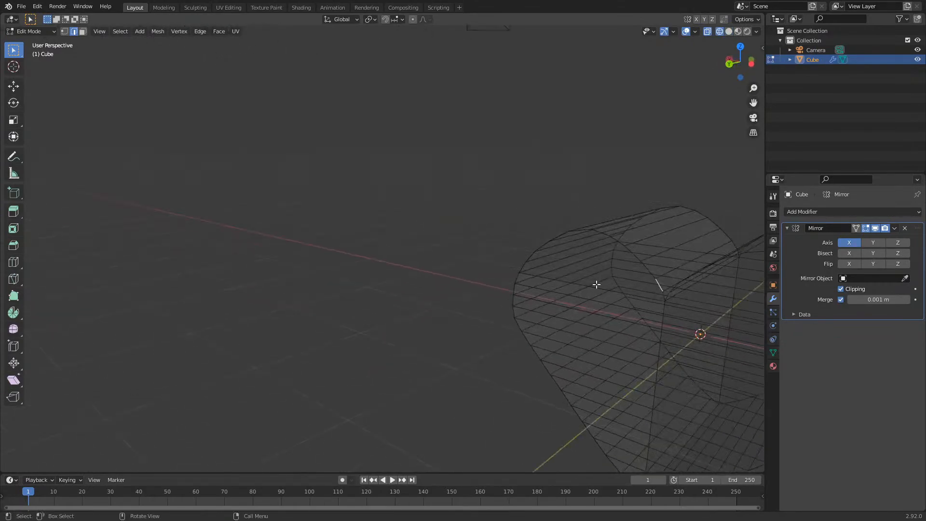
pyautogui.keyDown('alt'); pyautogui.click(649, 270); pyautogui.keyUp('alt')
pyautogui.moveTo(649, 271); pyautogui.dragTo(661, 291, button='middle')
pyautogui.press('f')
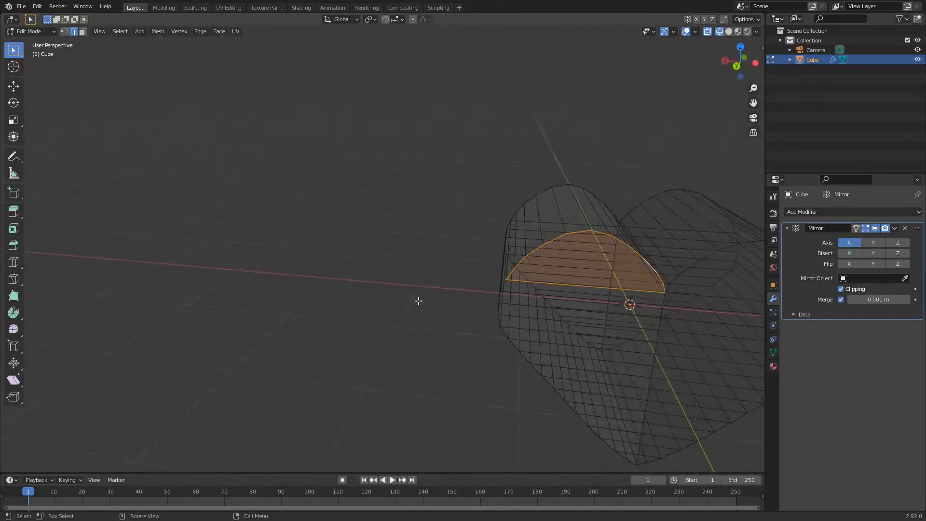
# - Examine the heart in Object Mode with solid shading, from an angle and from the front
pyautogui.hotkey('alt', 'a')
pyautogui.press('Tab')
pyautogui.press('z')
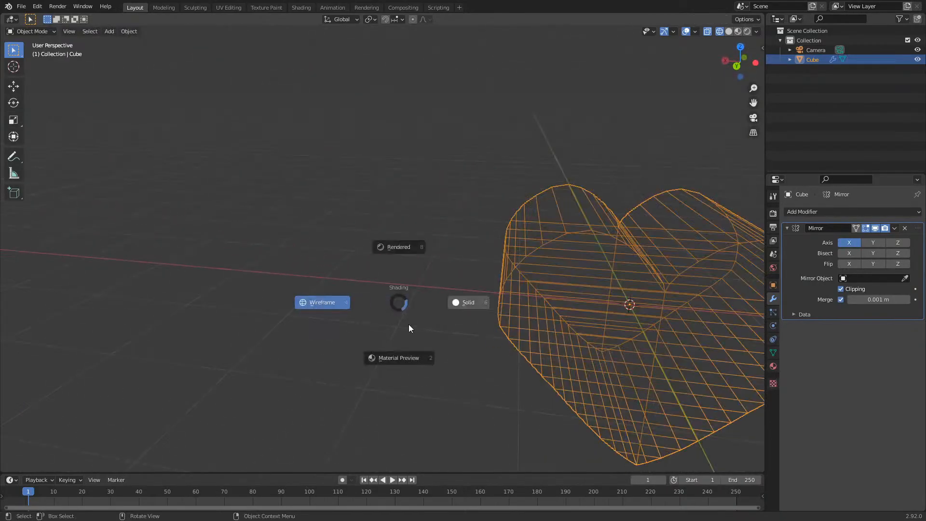
pyautogui.click(465, 305)
pyautogui.moveTo(464, 306); pyautogui.dragTo(563, 314, button='middle')
pyautogui.click(368, 345)
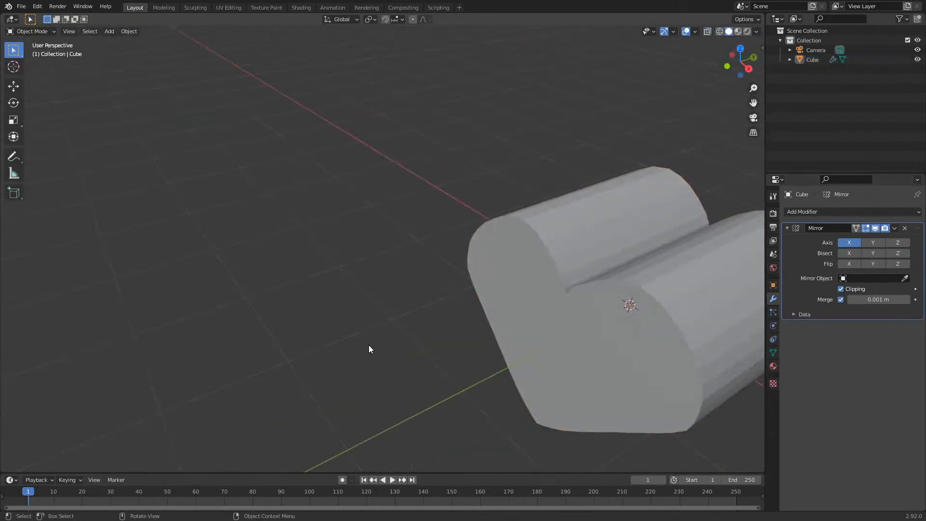
pyautogui.scroll(-5, 629, 393)
pyautogui.press('KP_1')
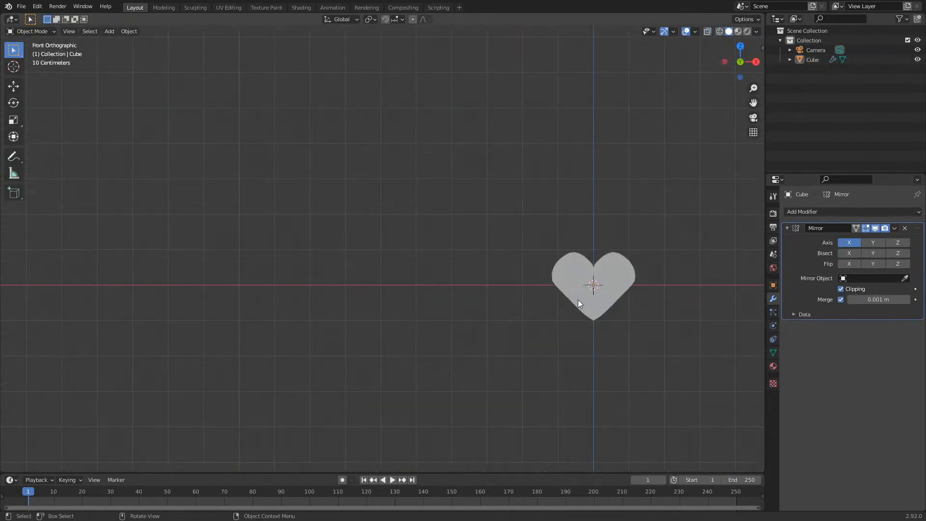
pyautogui.scroll(7, 606, 280)
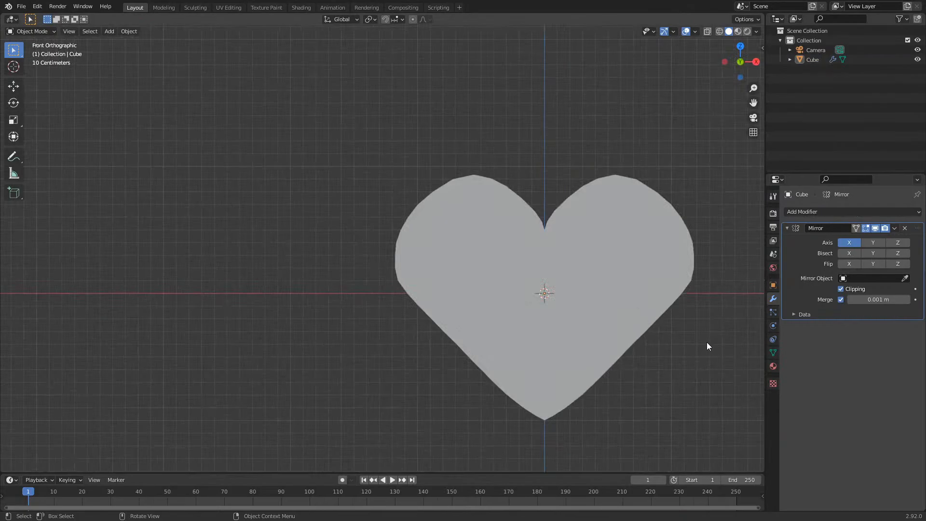
pyautogui.scroll(1, 706, 343)
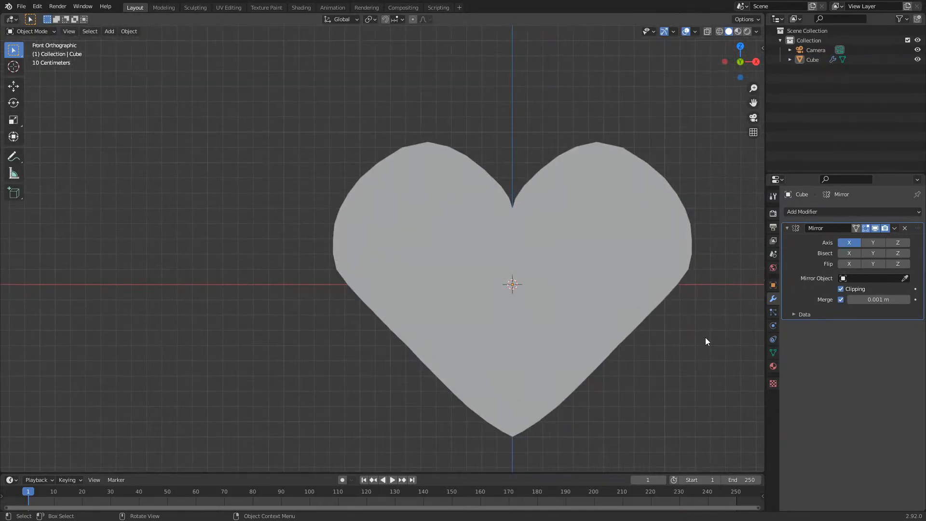
# - In front wireframe view, nudge the outline vertex on the sixth row above the bottom tip slightly outward along X
pyautogui.press('Tab')
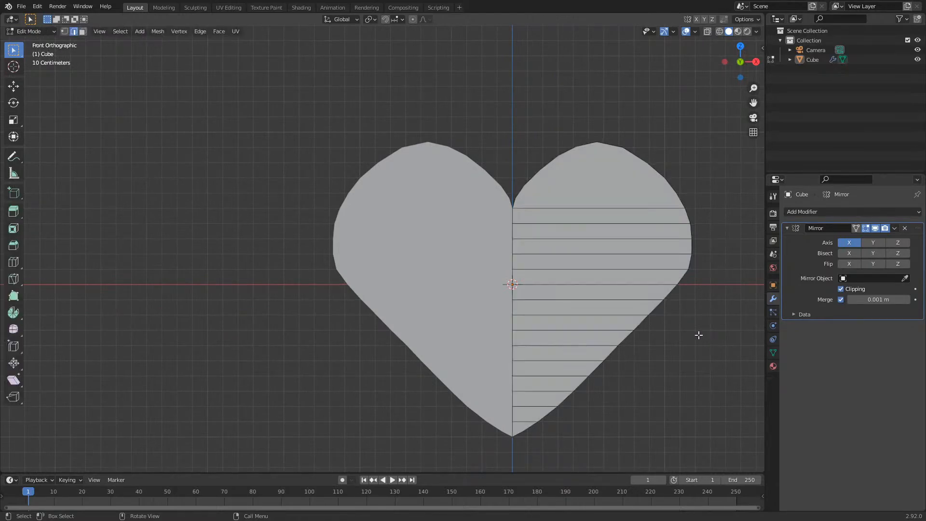
pyautogui.hotkey('alt', 'z')
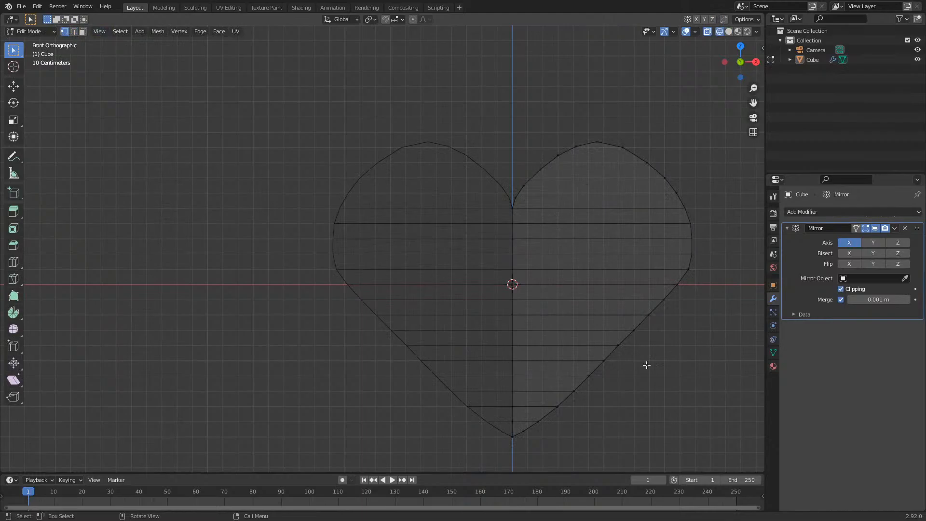
pyautogui.scroll(2, 677, 376)
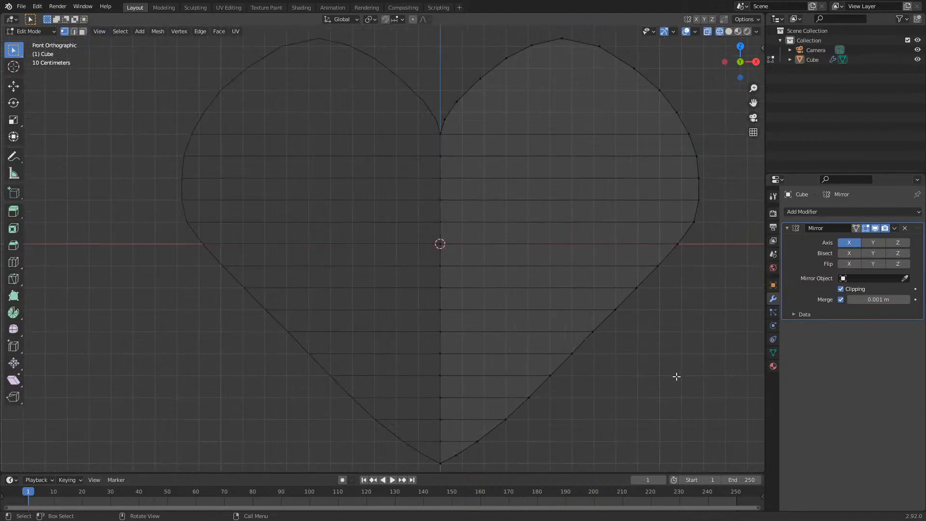
pyautogui.click(588, 328)
pyautogui.press('g')
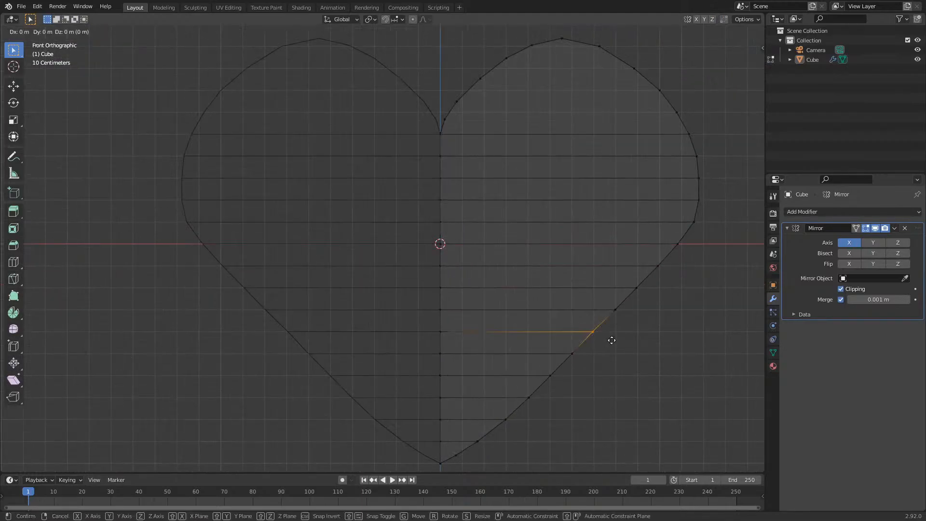
pyautogui.press('x')
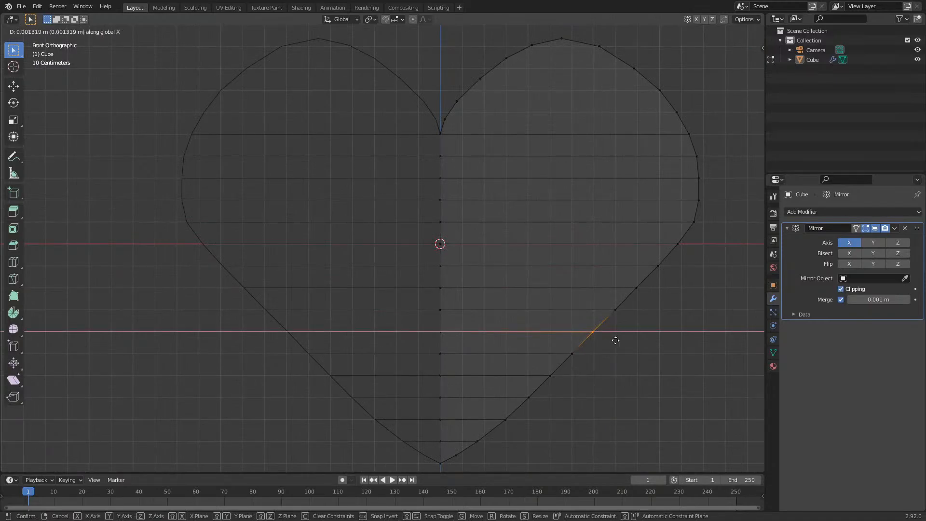
pyautogui.click(618, 341)
pyautogui.click(634, 377)
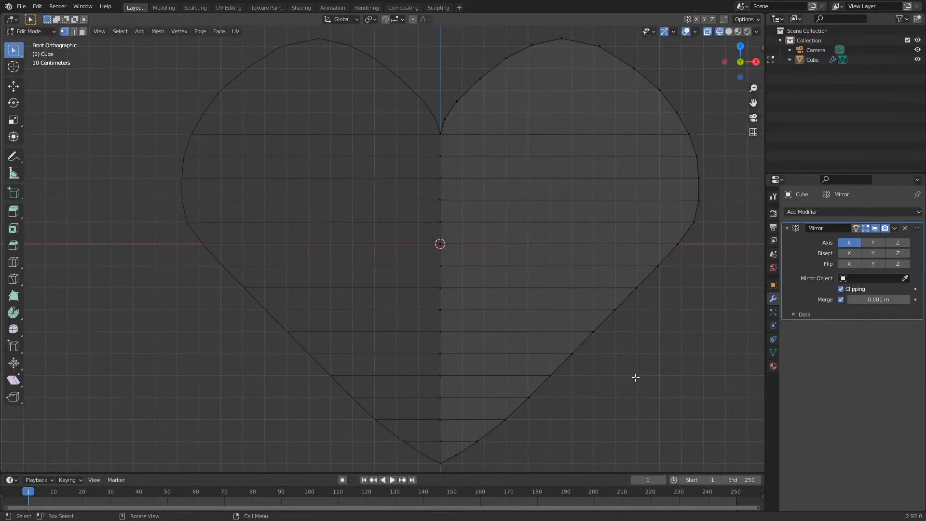
# - Nudge the outline vertices on the third and second rows above the bottom tip slightly inward along X
pyautogui.click(527, 395)
pyautogui.press('g')
pyautogui.press('x')
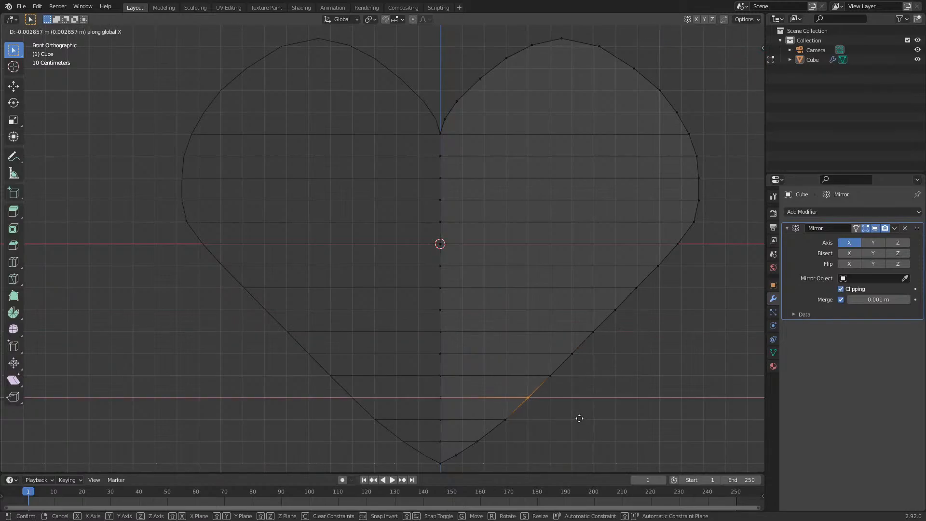
pyautogui.click(573, 418)
pyautogui.moveTo(492, 404); pyautogui.dragTo(537, 436)
pyautogui.press('g')
pyautogui.press('x')
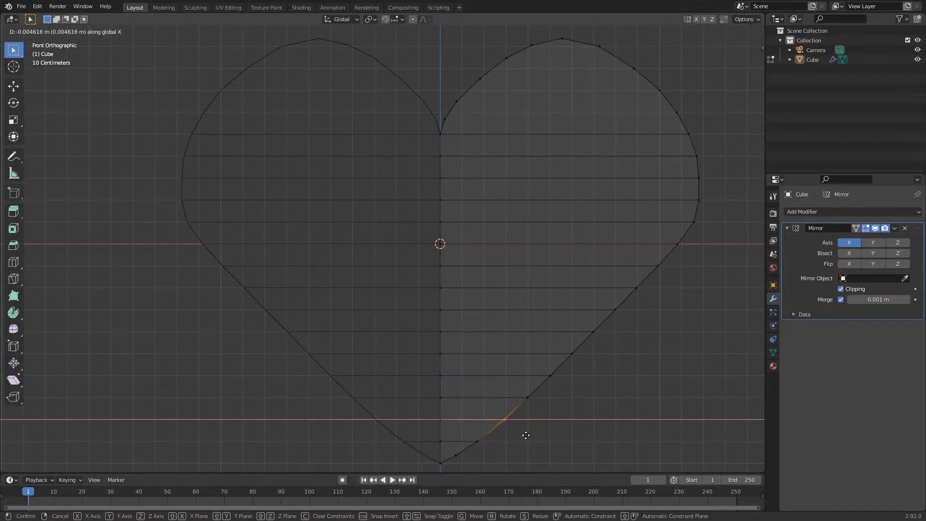
pyautogui.click(519, 432)
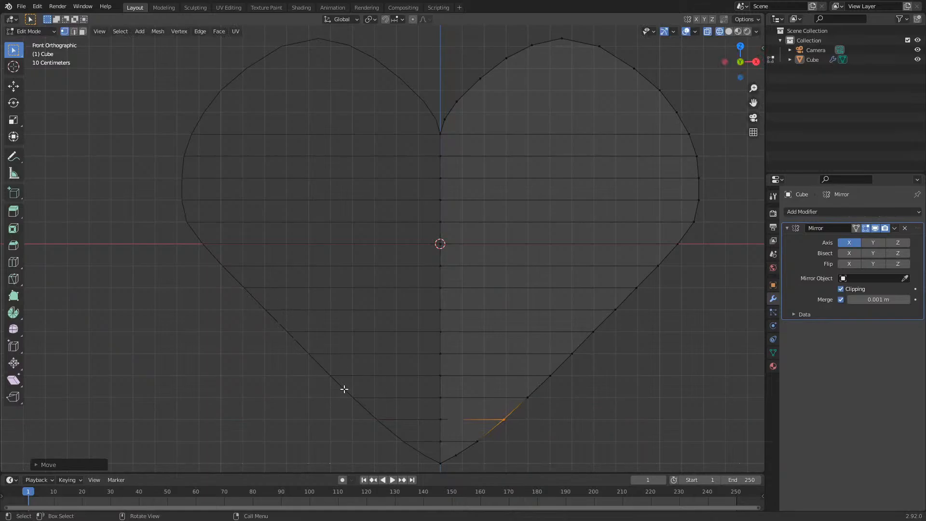
# - Nudge the outline vertices on the third and fourth rows above the tip about 0.001 m outward along X
pyautogui.moveTo(515, 386); pyautogui.dragTo(554, 407)
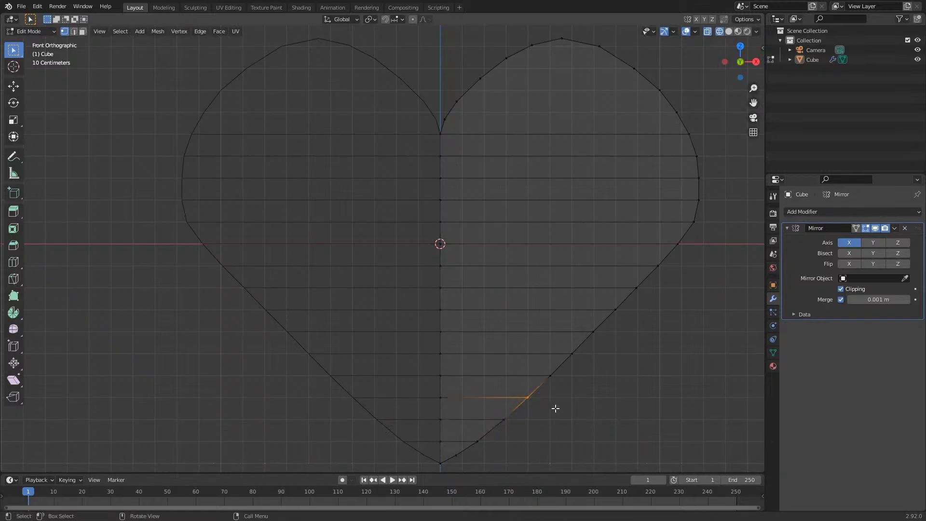
pyautogui.press('g')
pyautogui.press('x')
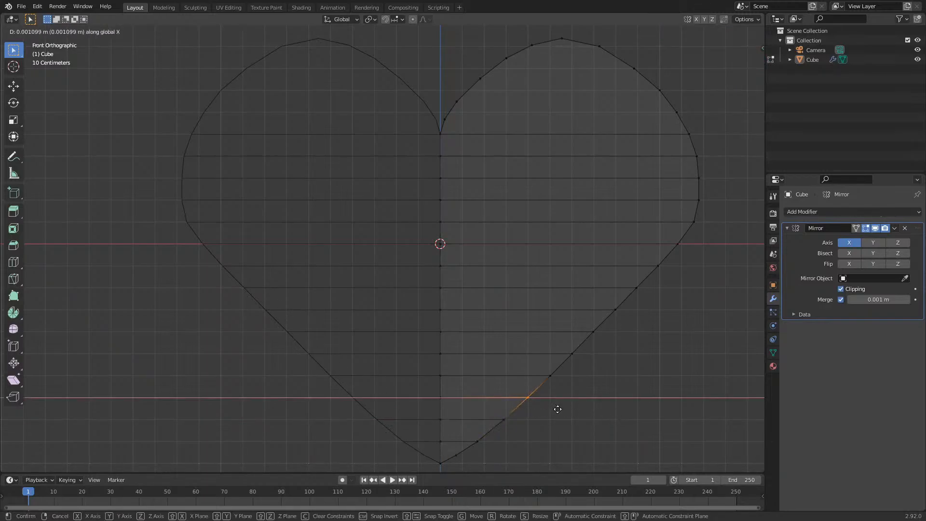
pyautogui.click(560, 407)
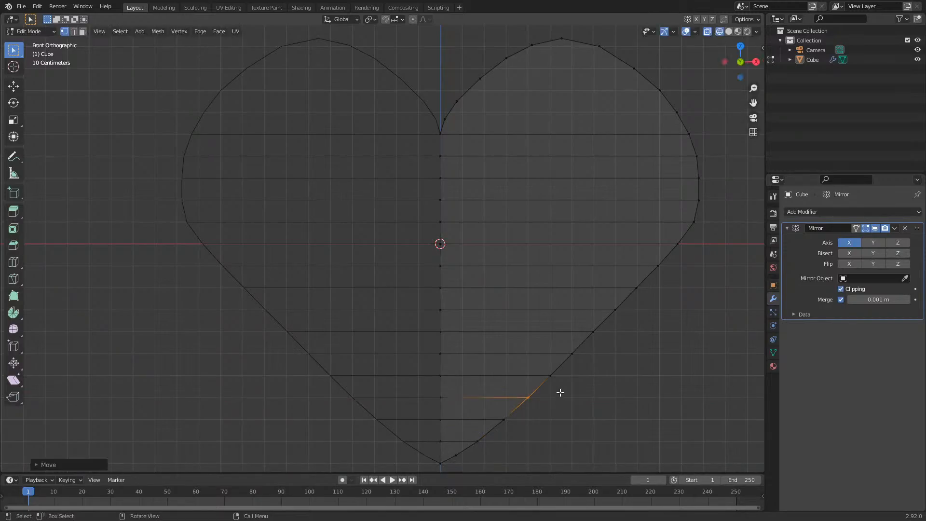
pyautogui.moveTo(535, 364); pyautogui.dragTo(568, 382)
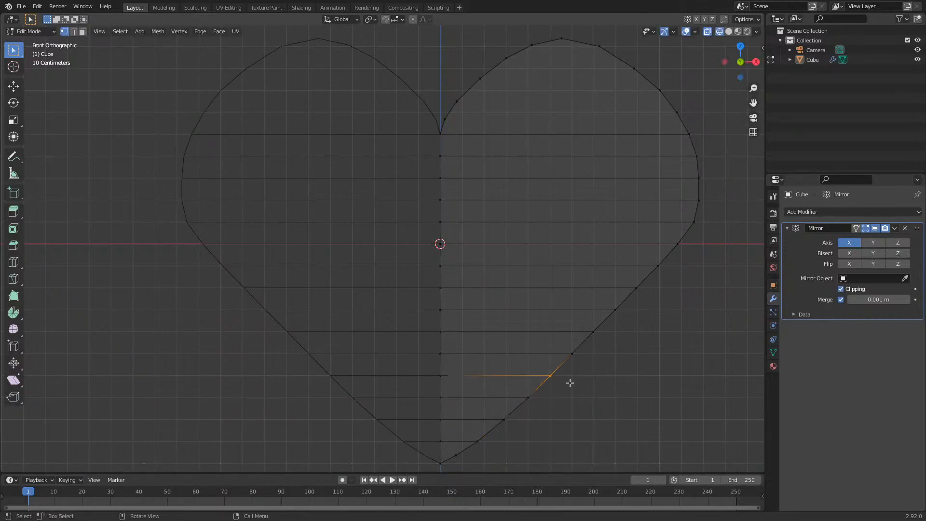
pyautogui.press('g')
pyautogui.press('x')
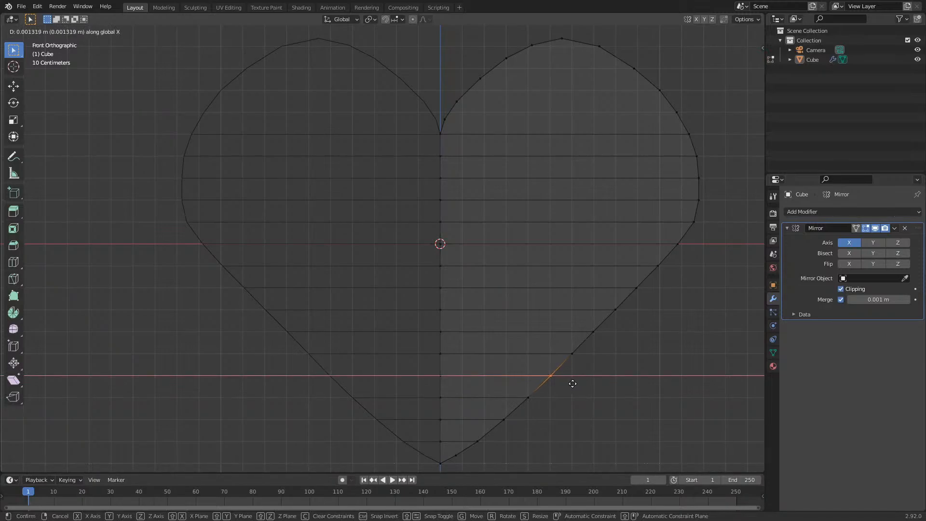
pyautogui.click(573, 383)
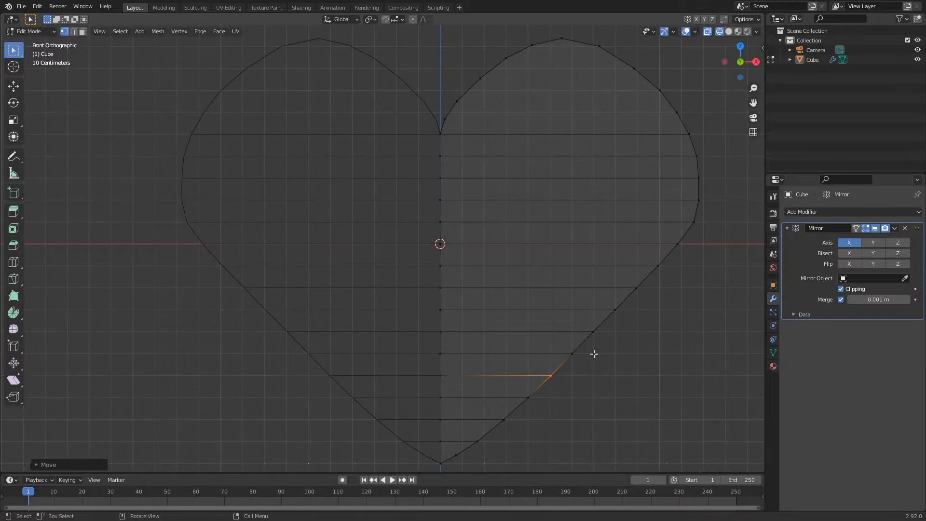
# - Move the outline vertex on the fifth row above the tip about 0.002 m outward along X
pyautogui.click(571, 352)
pyautogui.press('g')
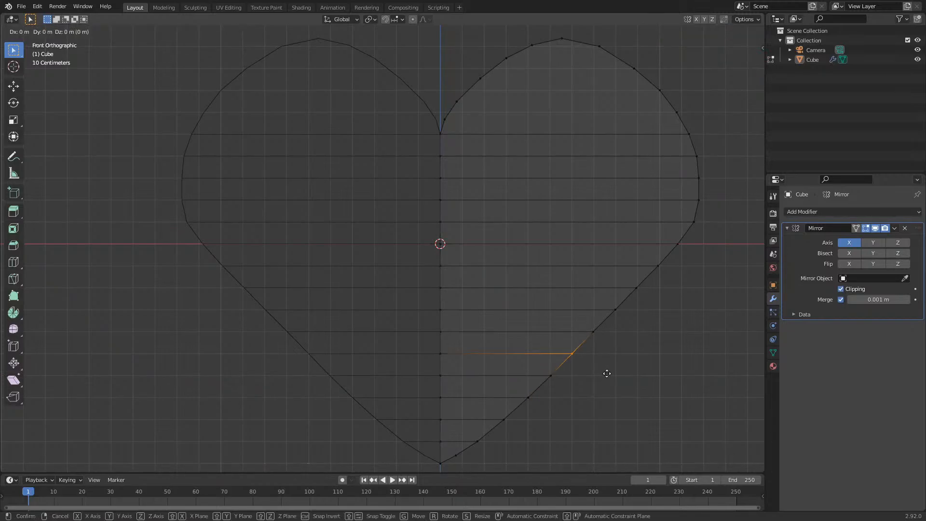
pyautogui.press('x')
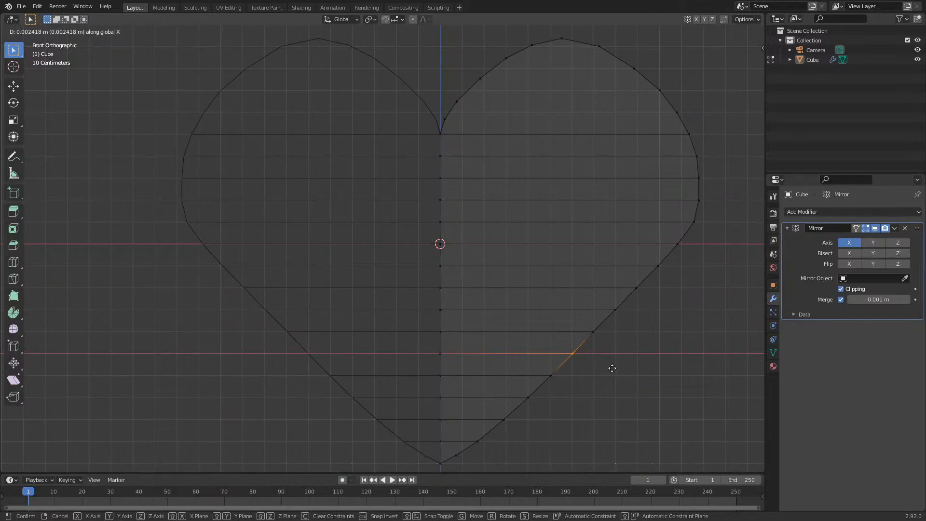
pyautogui.click(611, 367)
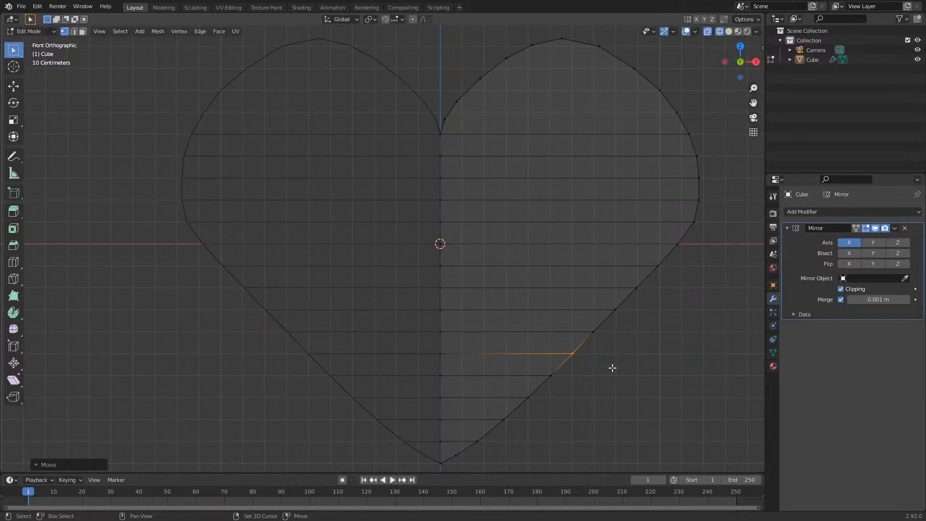
# - Move the outline vertex on the first row above the tip about 0.006 m and the one just below it about 0.003 m inward along X
pyautogui.click(478, 439)
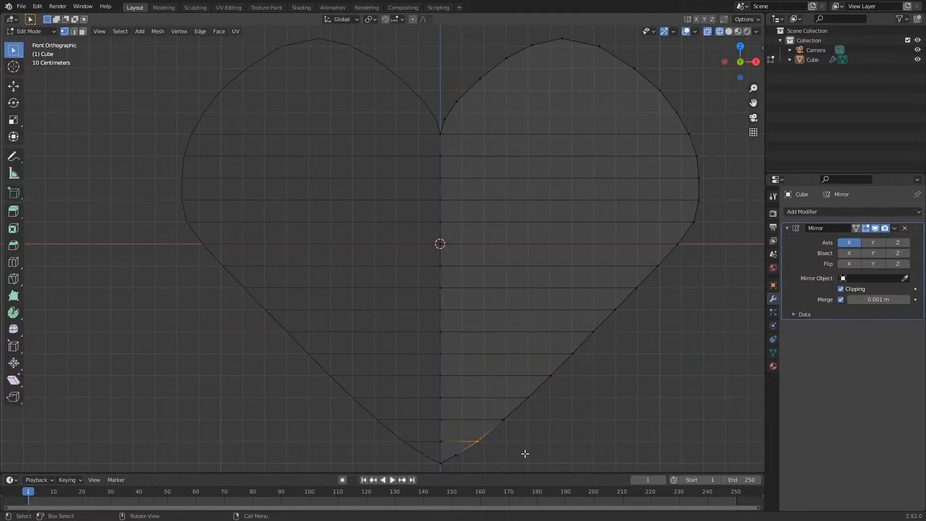
pyautogui.press('g')
pyautogui.press('x')
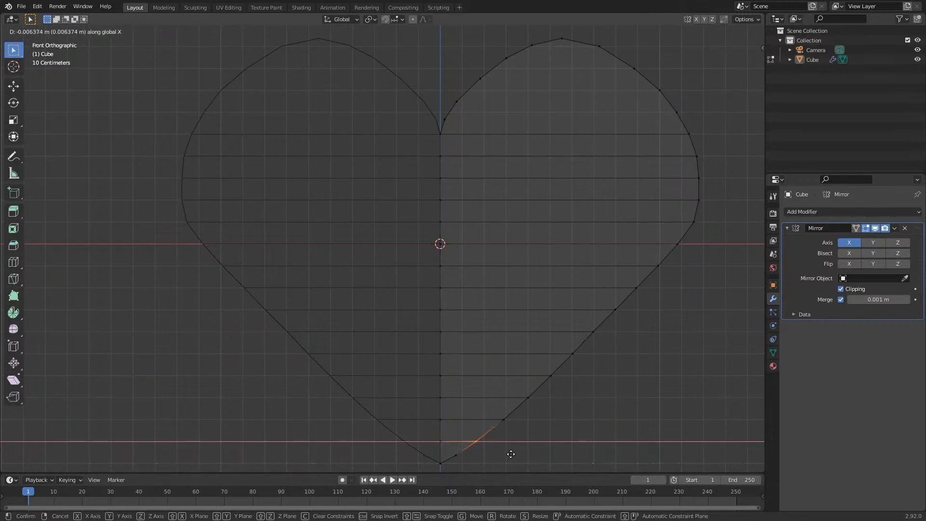
pyautogui.click(510, 451)
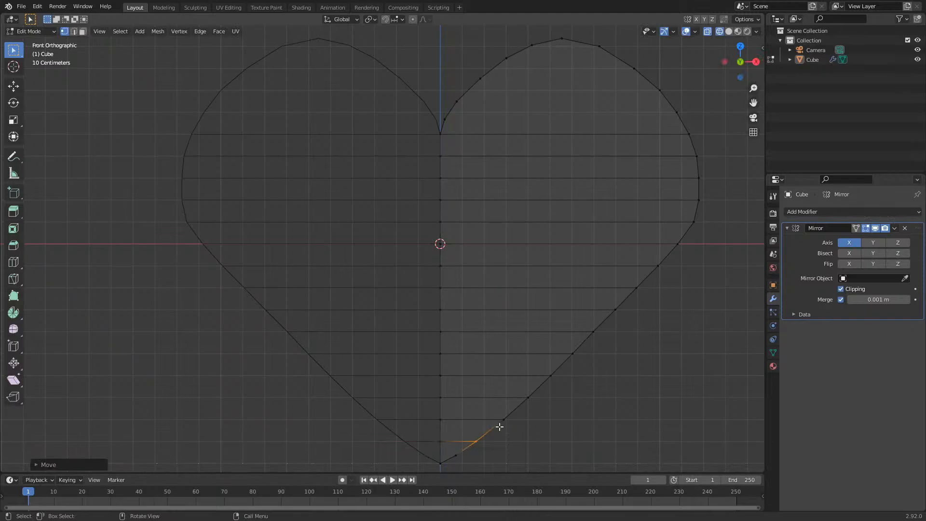
pyautogui.click(454, 454)
pyautogui.press('g')
pyautogui.press('x')
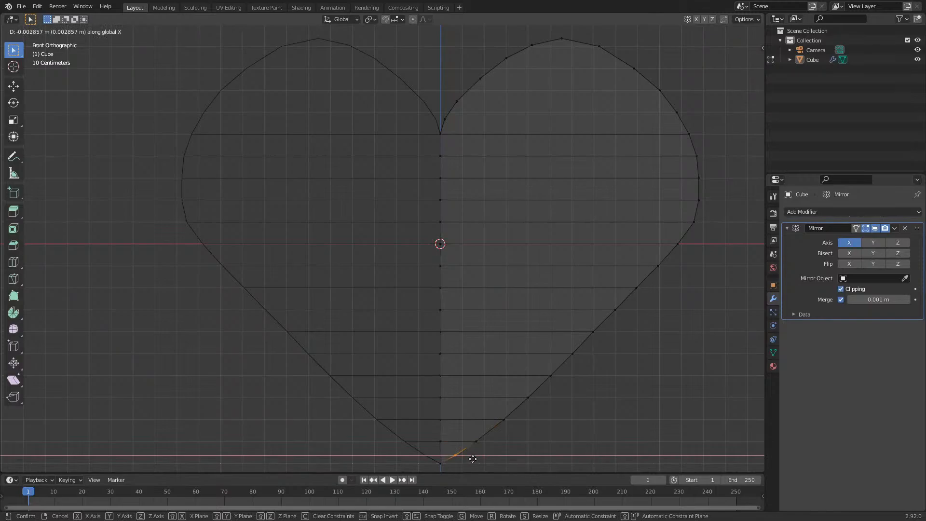
pyautogui.click(472, 459)
pyautogui.press('g')
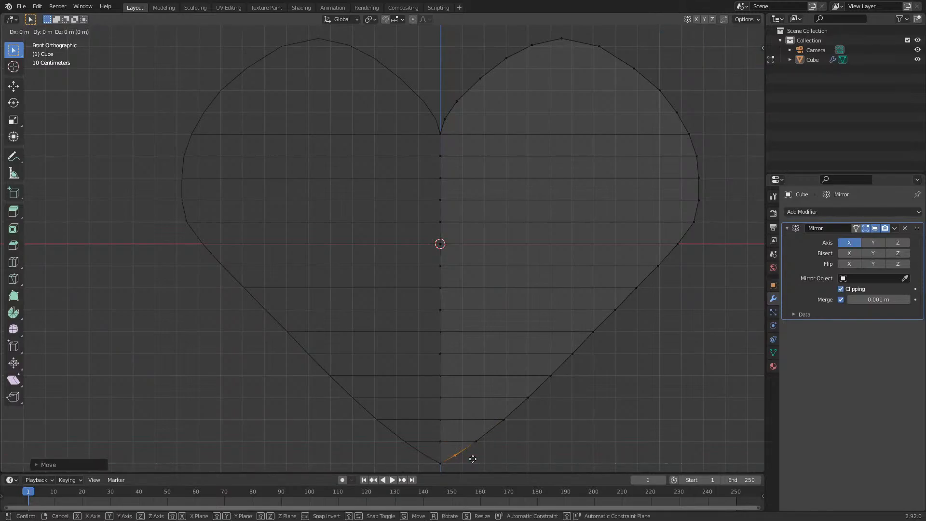
pyautogui.press('z')
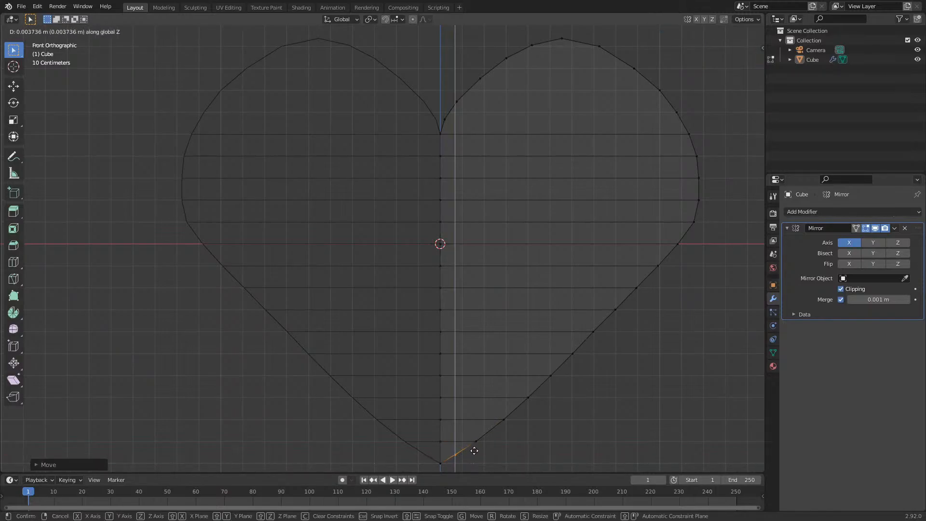
pyautogui.press('Escape')
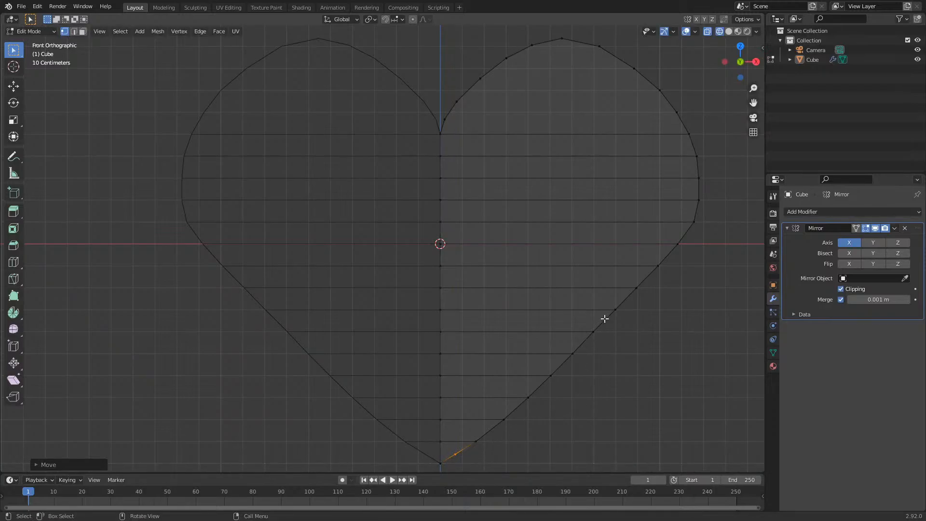
# - Nudge the outline vertices on the sixth and seventh rows above the tip outward along X, the seventh by about 0.001 m
pyautogui.click(593, 332)
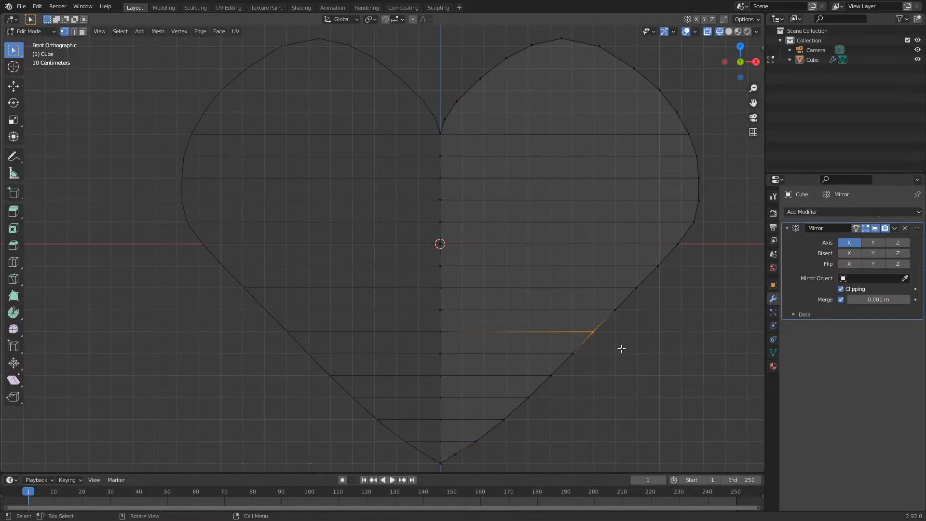
pyautogui.press('g')
pyautogui.press('x')
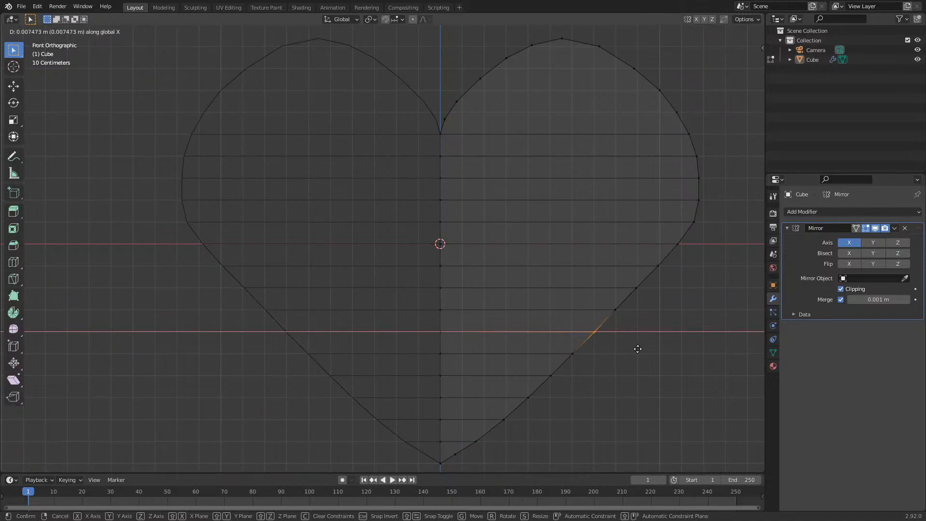
pyautogui.click(631, 348)
pyautogui.moveTo(603, 291); pyautogui.dragTo(647, 325)
pyautogui.press('g')
pyautogui.press('x')
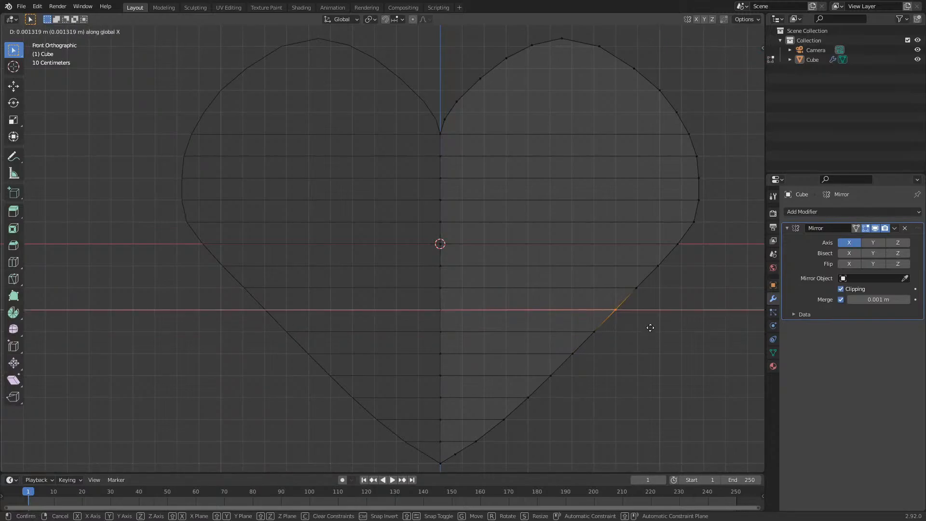
pyautogui.click(649, 327)
pyautogui.moveTo(625, 276); pyautogui.dragTo(669, 301)
pyautogui.click(657, 320)
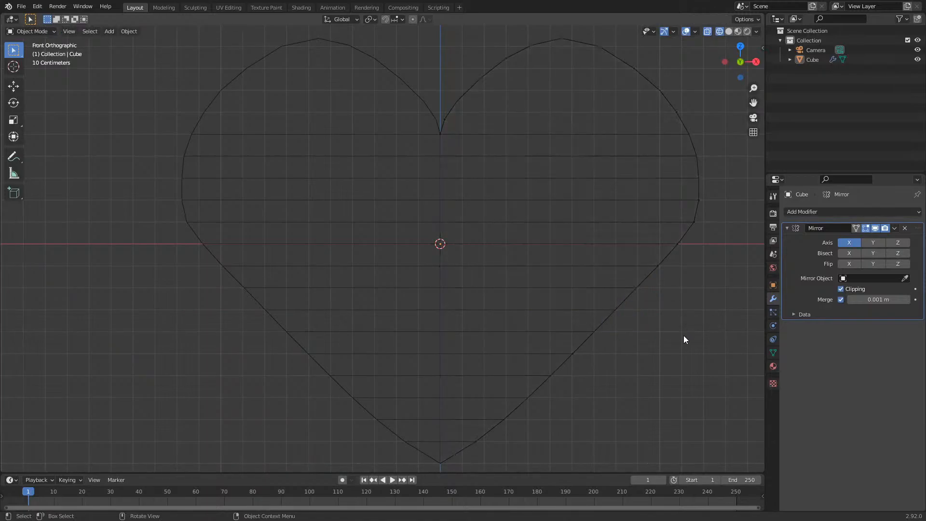
# - Examine the heart's shape in solid shading from perspective and front views, then check its outline in wireframe in Edit Mode
pyautogui.press('Tab')
pyautogui.hotkey('shift', 'z')
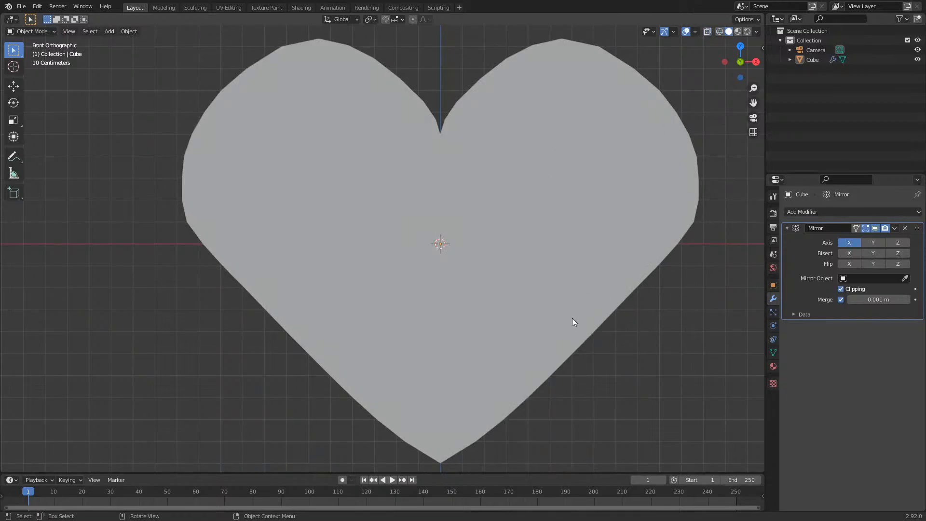
pyautogui.moveTo(589, 353)
pyautogui.mouseDown(button='middle')
pyautogui.moveTo(614, 327)
pyautogui.moveTo(626, 352)
pyautogui.moveTo(606, 358)
pyautogui.mouseUp(button='middle')
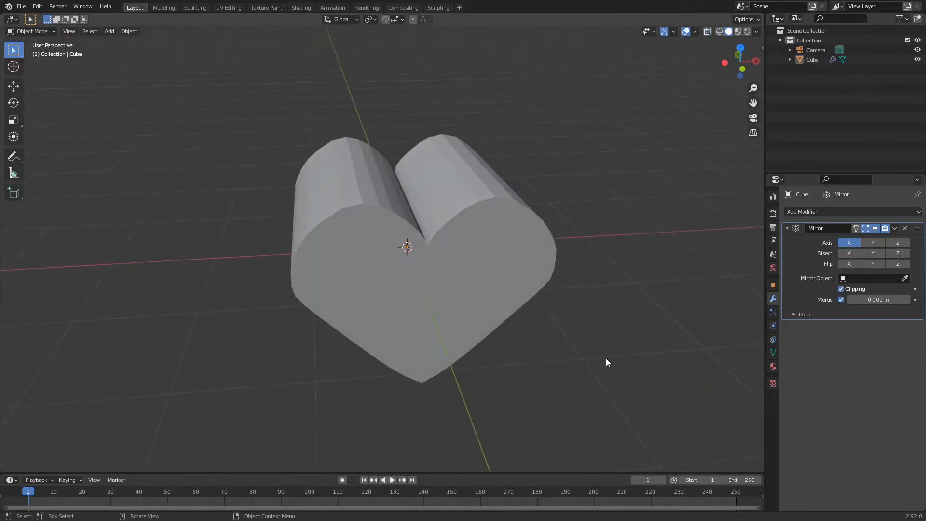
pyautogui.press('KP_1')
pyautogui.scroll(-7, 606, 358)
pyautogui.scroll(5, 631, 416)
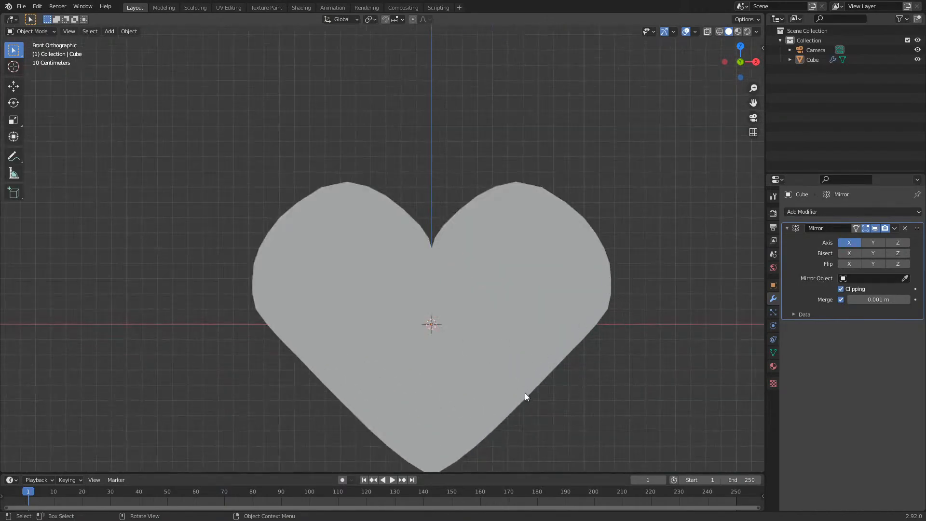
pyautogui.press('Tab')
pyautogui.hotkey('alt', 'z')
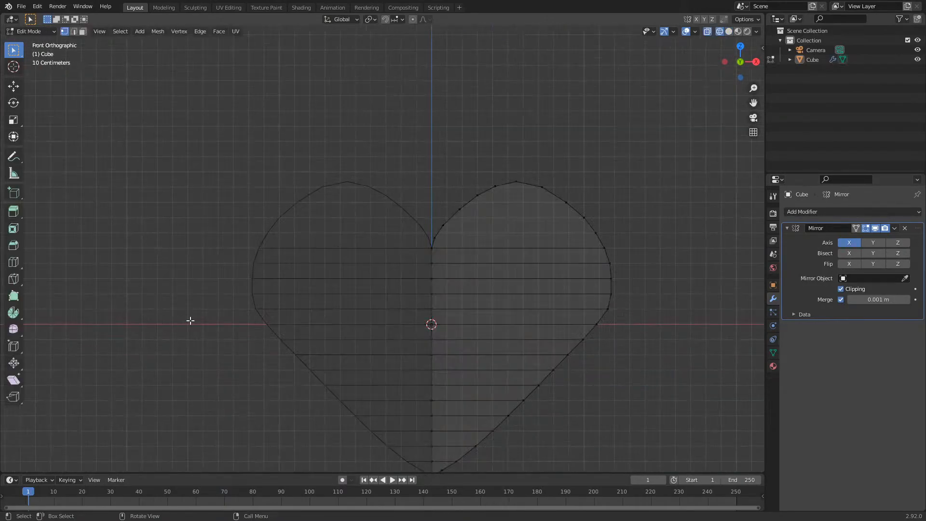
pyautogui.scroll(-5, 556, 385)
pyautogui.scroll(7, 552, 457)
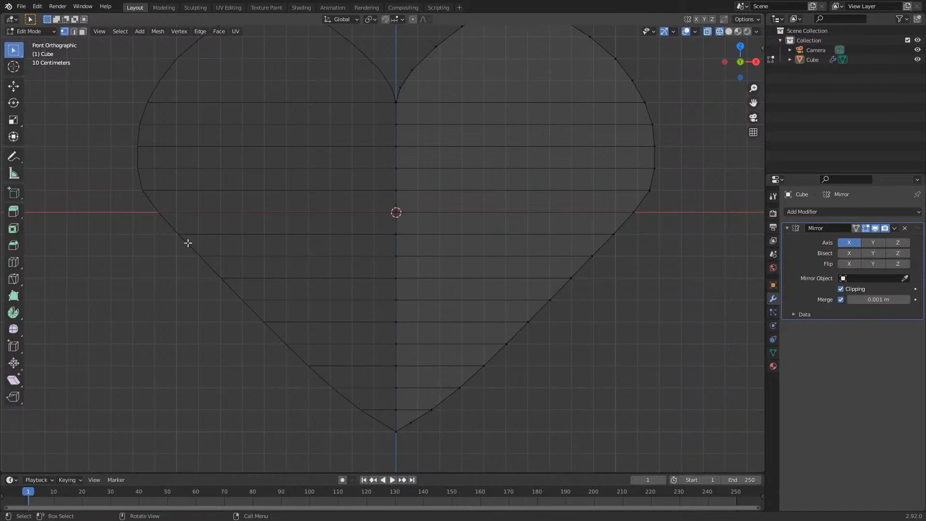
pyautogui.moveTo(170, 227); pyautogui.dragTo(196, 240)
pyautogui.scroll(-5, 618, 296)
pyautogui.scroll(5, 635, 289)
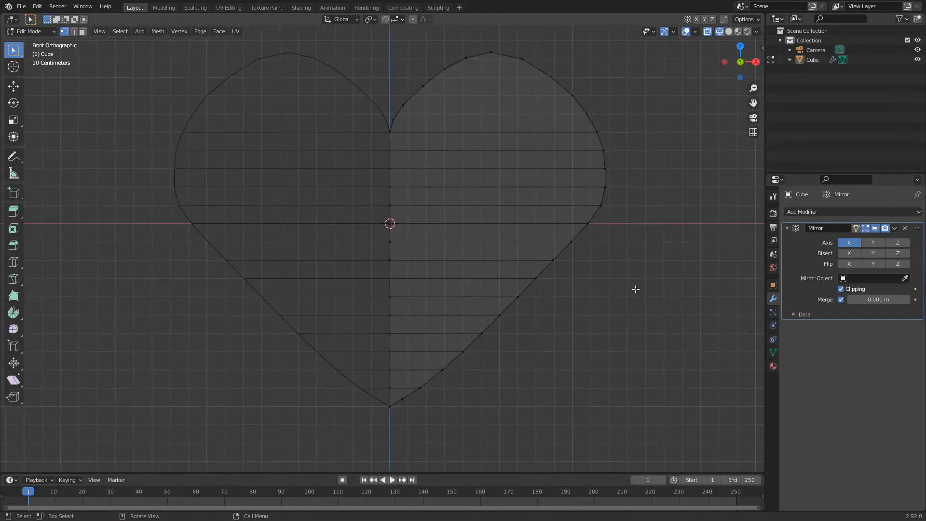
# - In solid shading and right view, scale the whole mesh along Y into a thin slab, roughly 15% of its depth
pyautogui.hotkey('alt', 'z')
pyautogui.moveTo(689, 291); pyautogui.dragTo(617, 305, button='middle')
pyautogui.press('KP_1')
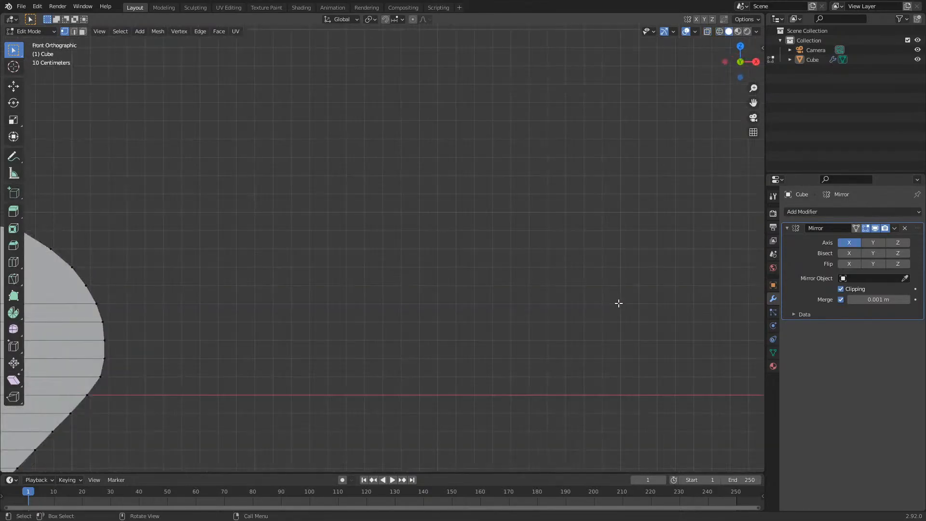
pyautogui.scroll(-5, 272, 328)
pyautogui.scroll(4, 271, 360)
pyautogui.scroll(-4, 193, 376)
pyautogui.scroll(2, 120, 376)
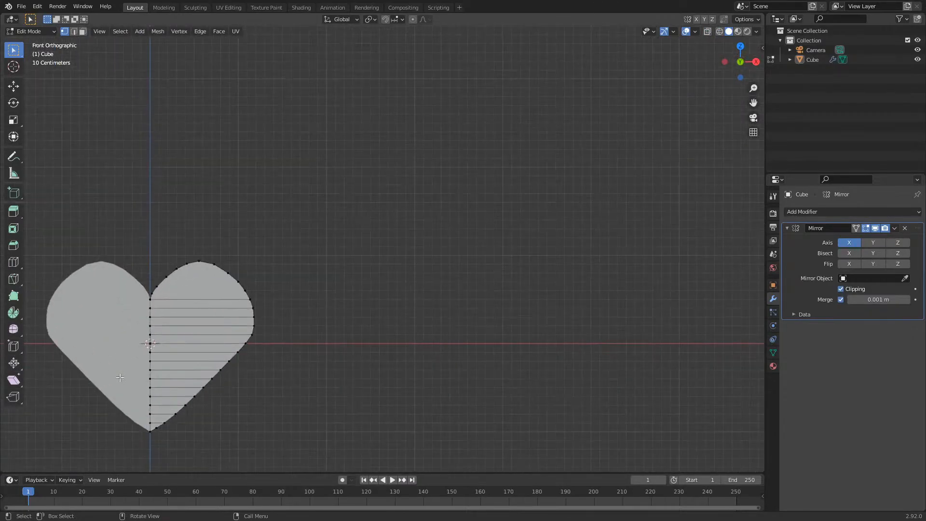
pyautogui.moveTo(357, 361); pyautogui.dragTo(355, 391, button='middle')
pyautogui.scroll(-2, 355, 391)
pyautogui.scroll(5, 265, 408)
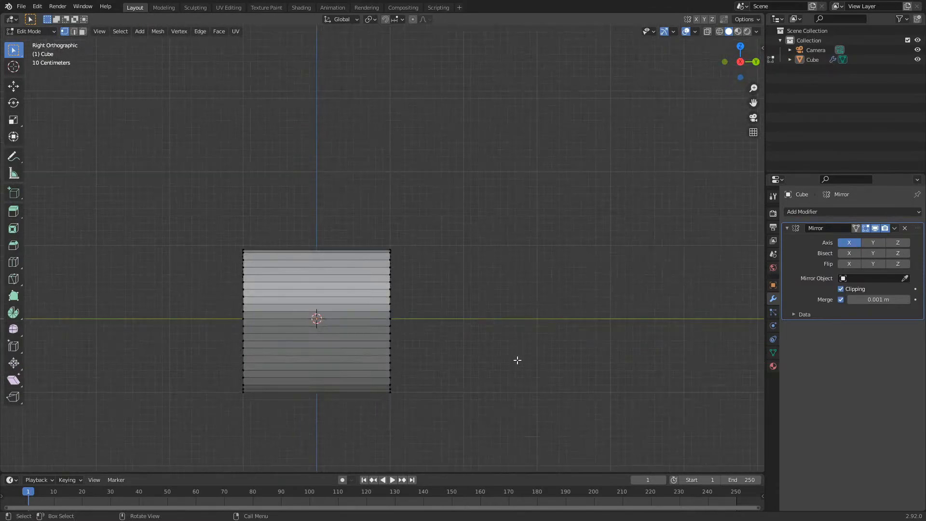
pyautogui.press('a')
pyautogui.press('s')
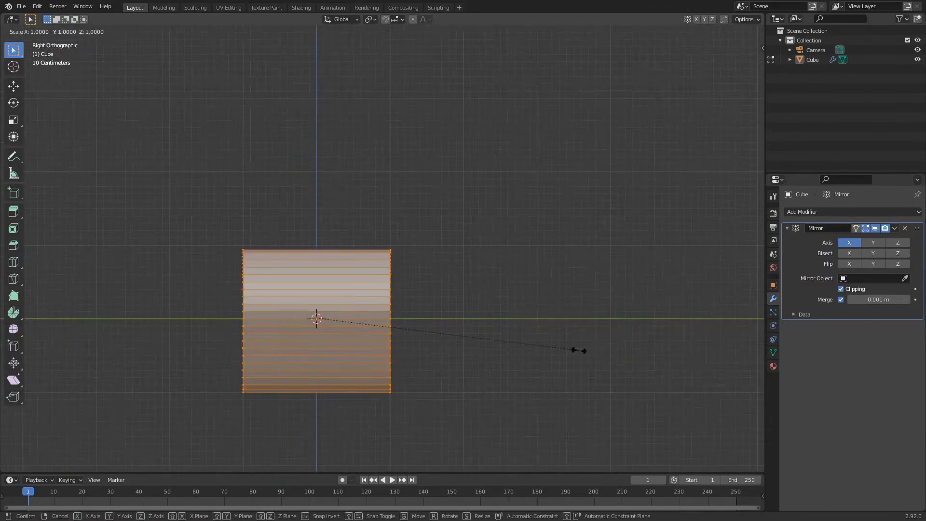
pyautogui.press('y')
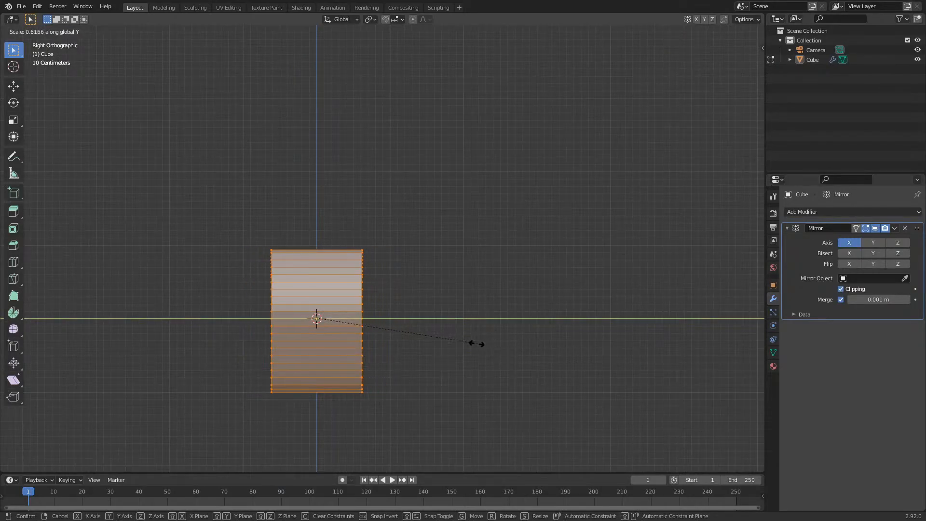
pyautogui.click(359, 330)
# - Inspect the thinned heart's proportions from perspective, front and right views
pyautogui.moveTo(364, 335); pyautogui.dragTo(492, 340, button='middle')
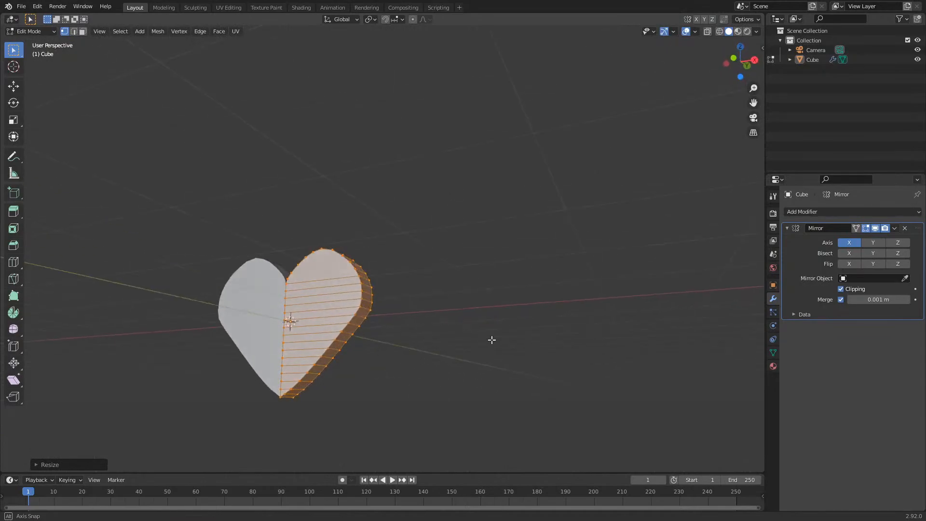
pyautogui.press('KP_1')
pyautogui.press('KP_5')
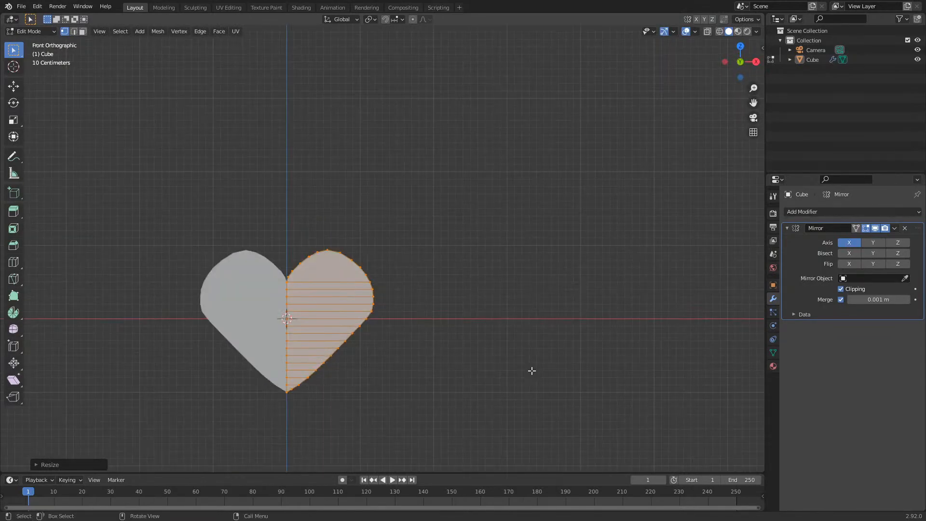
pyautogui.press('KP_3')
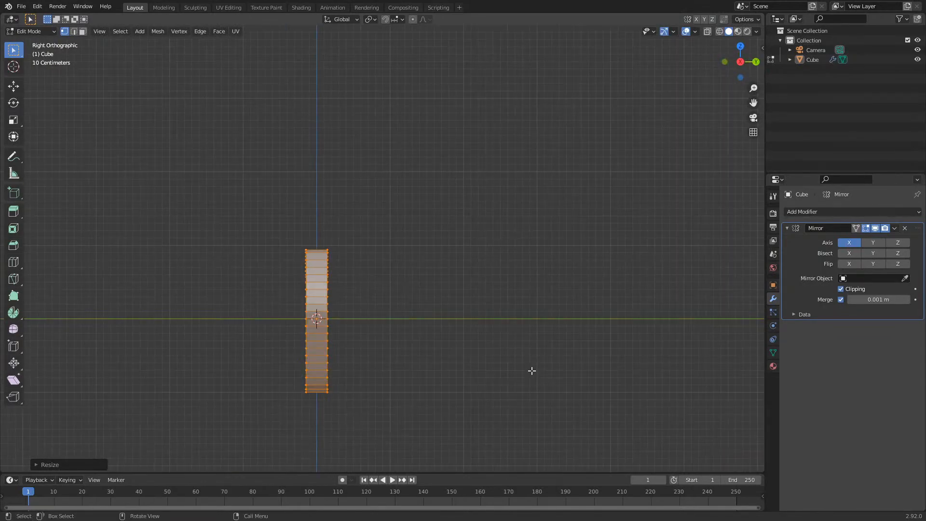
pyautogui.moveTo(376, 242); pyautogui.dragTo(401, 309, button='middle')
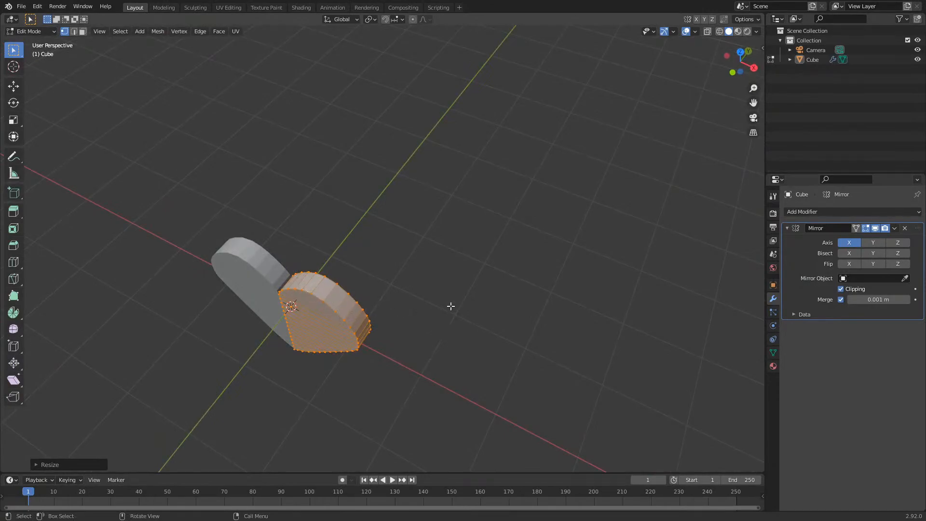
pyautogui.press('KP_1')
pyautogui.press('KP_3')
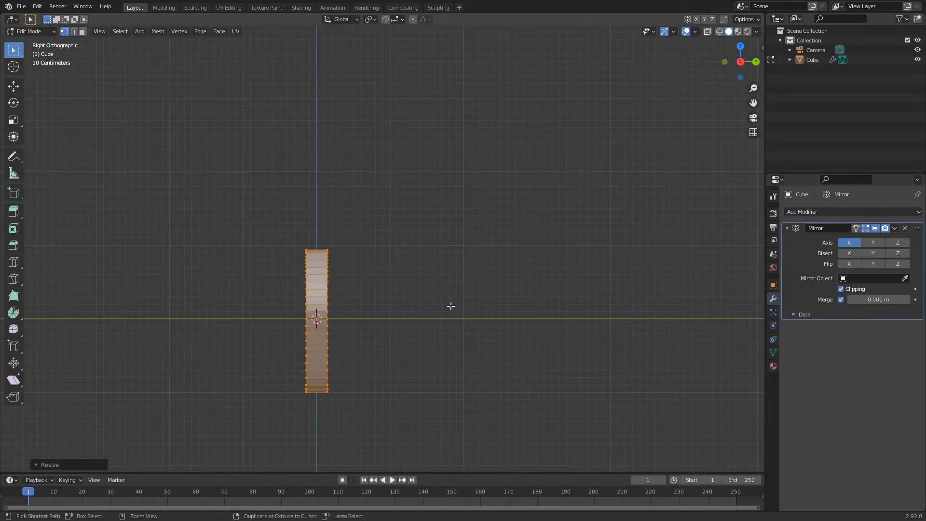
# - Add six evenly spaced loop cuts across the heart's thickness without sliding them
pyautogui.hotkey('ctrl', 'r')
pyautogui.scroll(5, 317, 288)
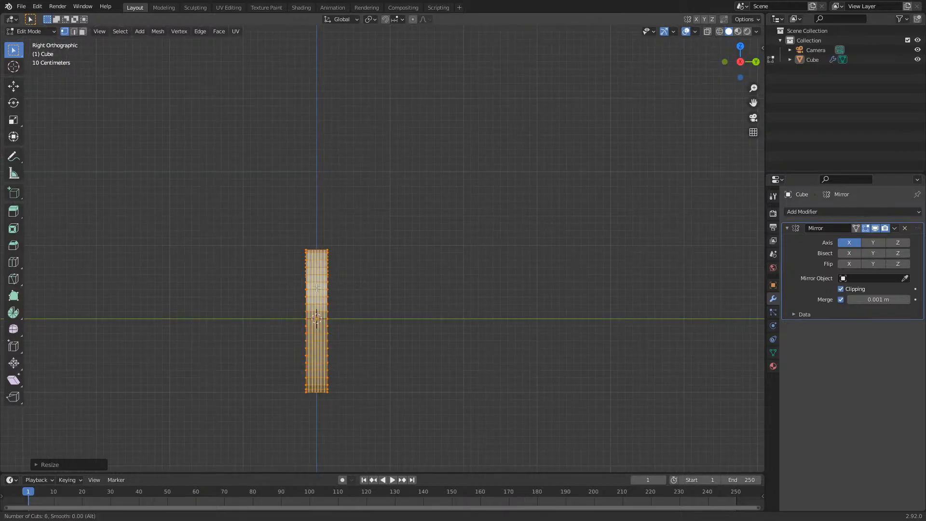
pyautogui.scroll(-1, 316, 288)
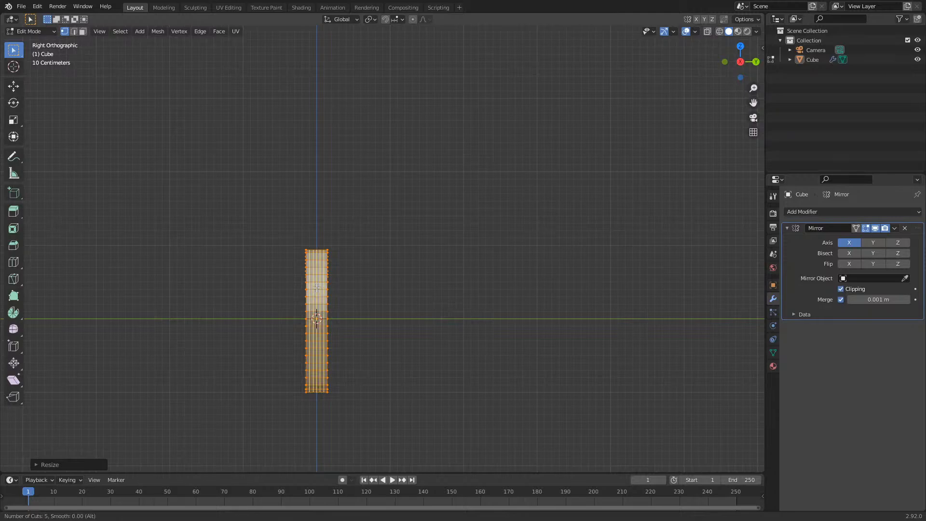
pyautogui.click(317, 288)
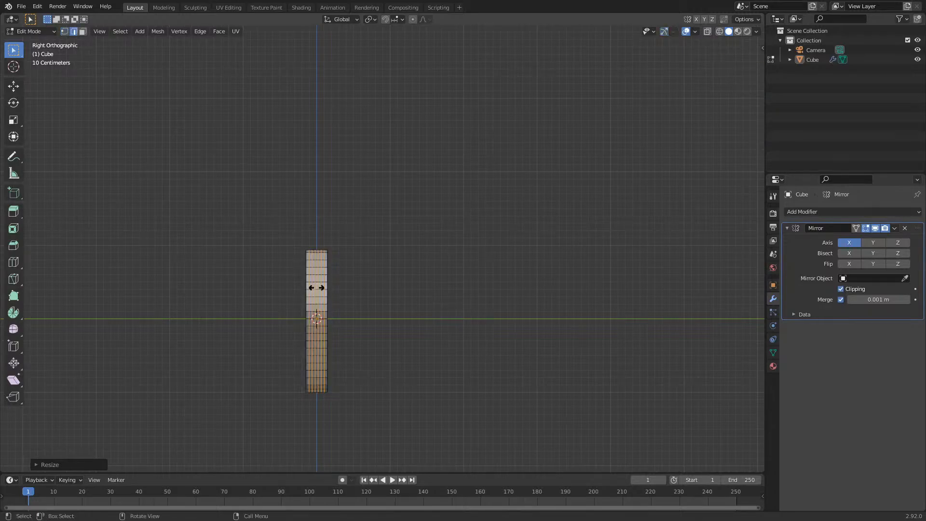
pyautogui.rightClick(316, 287)
# - Turn on proportional editing for the heart's mesh
pyautogui.scroll(3, 291, 264)
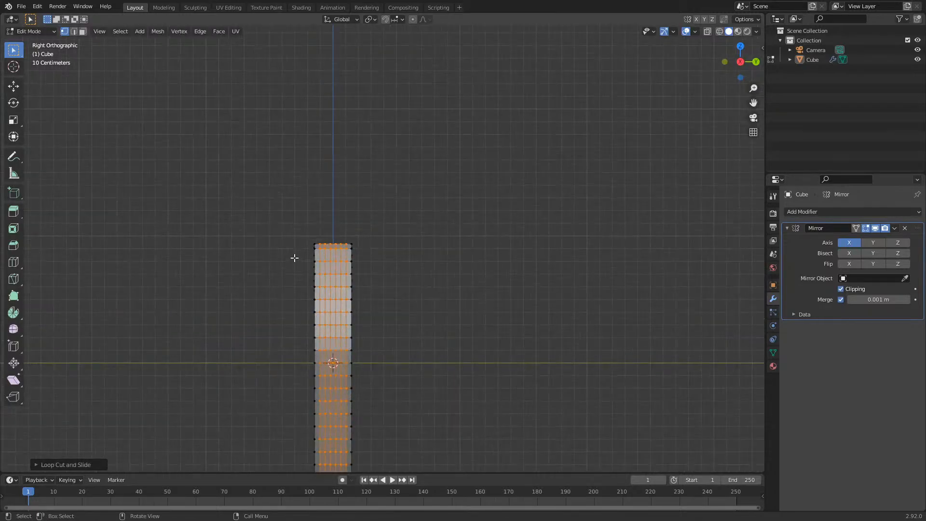
pyautogui.scroll(2, 301, 256)
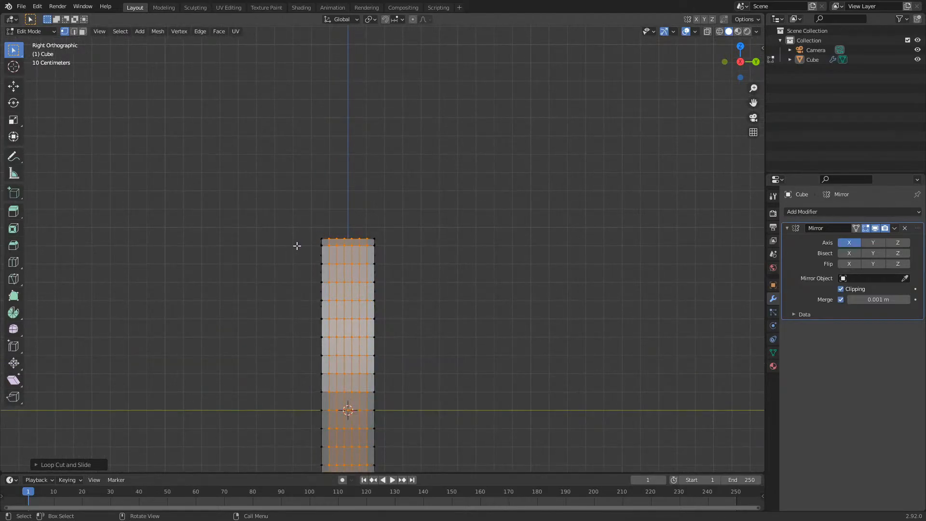
pyautogui.press('o')
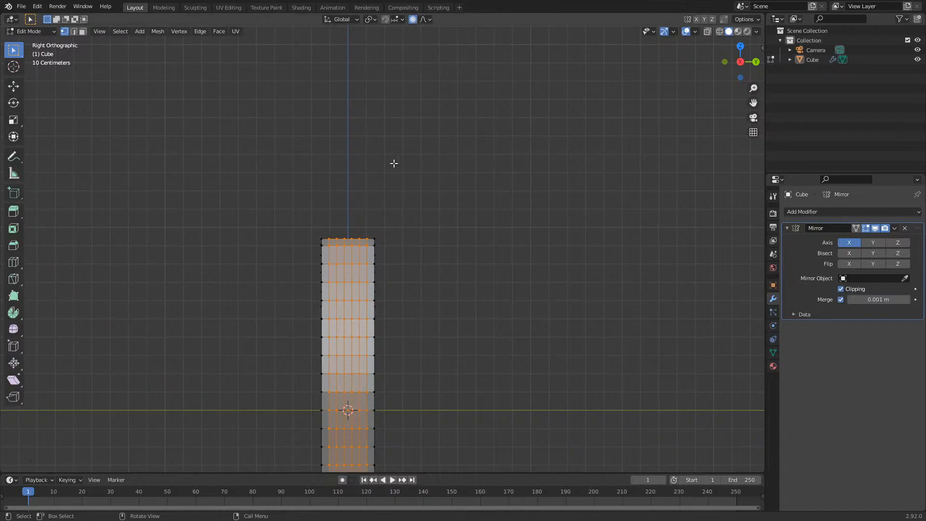
pyautogui.click(345, 245)
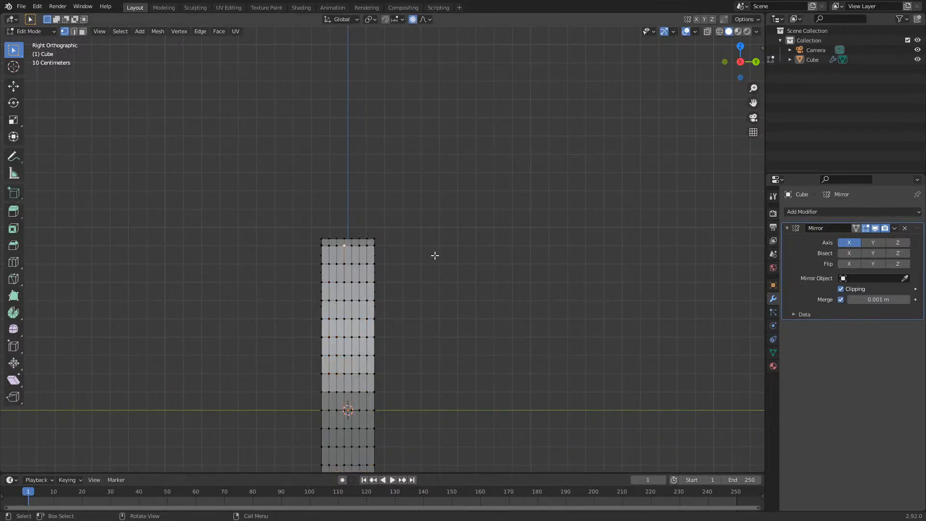
pyautogui.press('g')
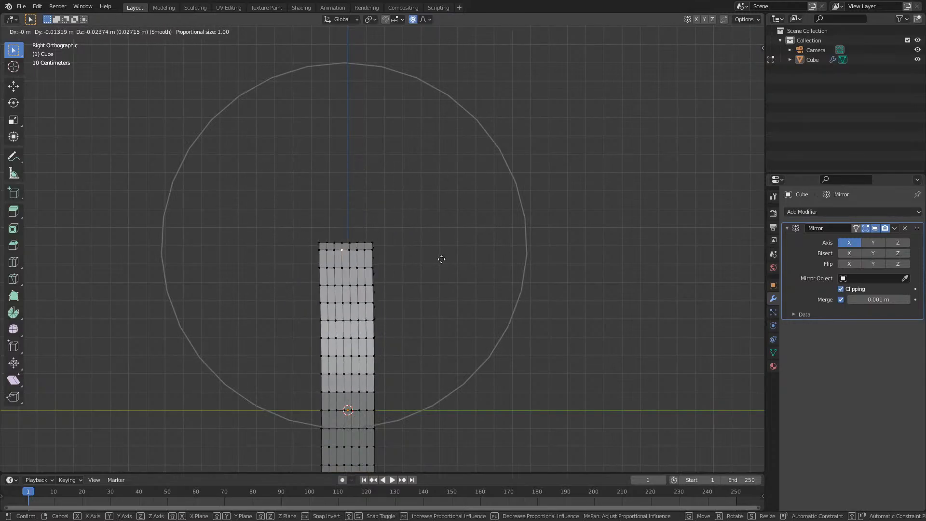
pyautogui.scroll(18, 441, 259)
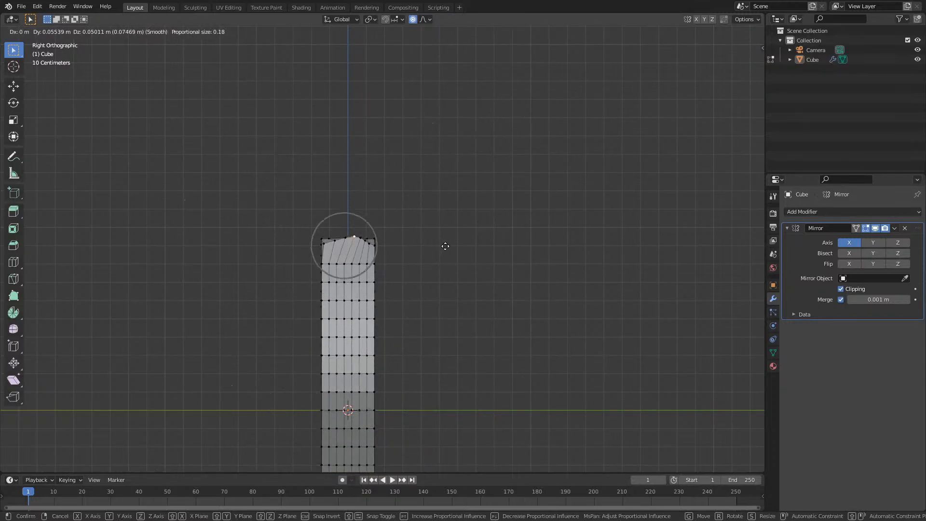
pyautogui.scroll(-16, 448, 248)
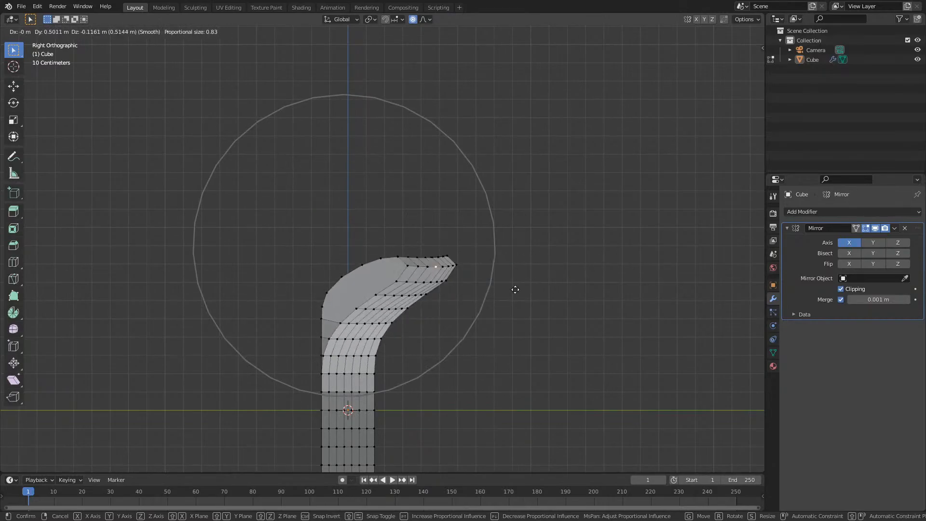
pyautogui.press('Escape')
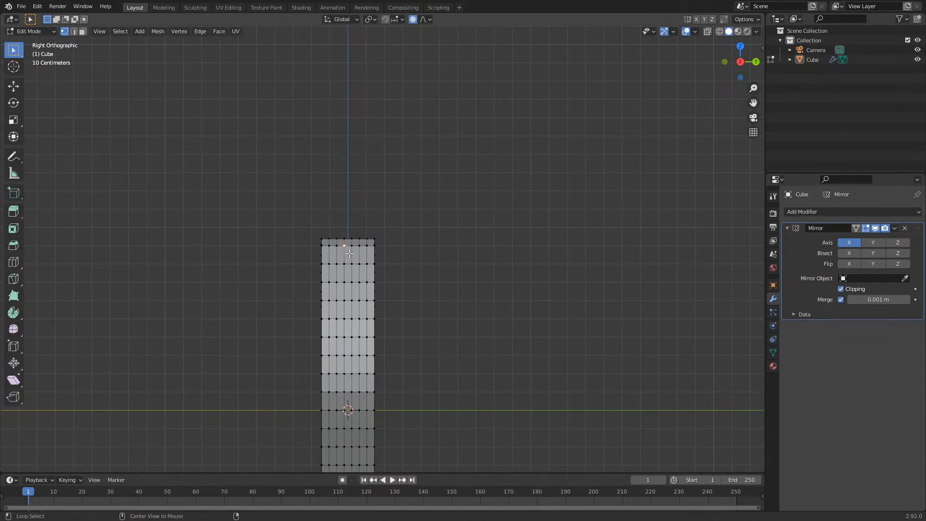
# - Select the two middle edge loops running around the heart's side
pyautogui.keyDown('alt'); pyautogui.click(345, 251); pyautogui.keyUp('alt')
pyautogui.keyDown('alt'); pyautogui.keyDown('shift'); pyautogui.click(352, 255); pyautogui.keyUp('shift'); pyautogui.keyUp('alt')
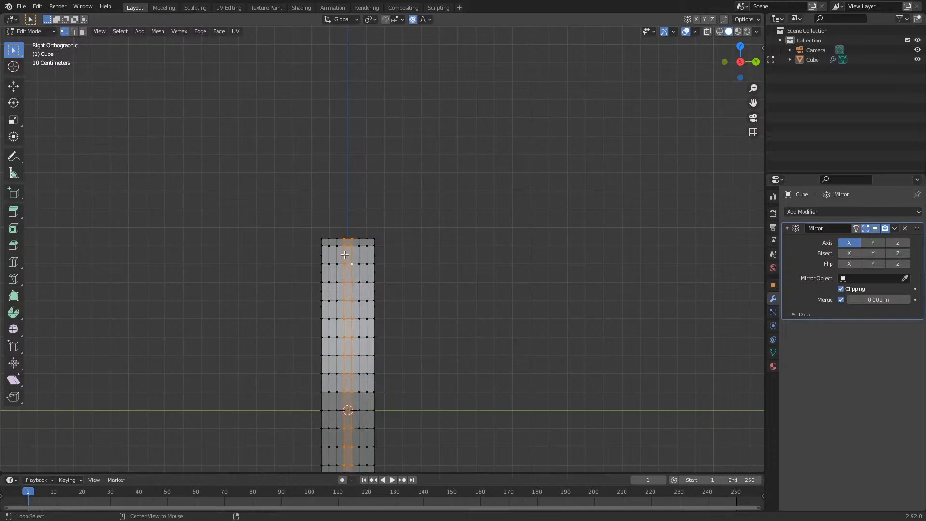
pyautogui.moveTo(396, 275); pyautogui.dragTo(475, 279, button='middle')
pyautogui.keyDown('alt'); pyautogui.keyDown('shift'); pyautogui.click(372, 308); pyautogui.keyUp('shift'); pyautogui.keyUp('alt')
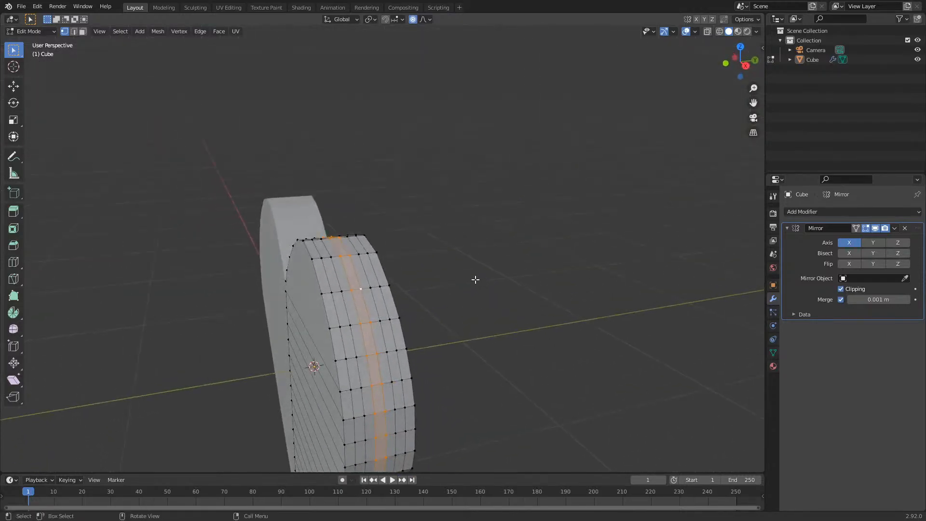
pyautogui.press('KP_1')
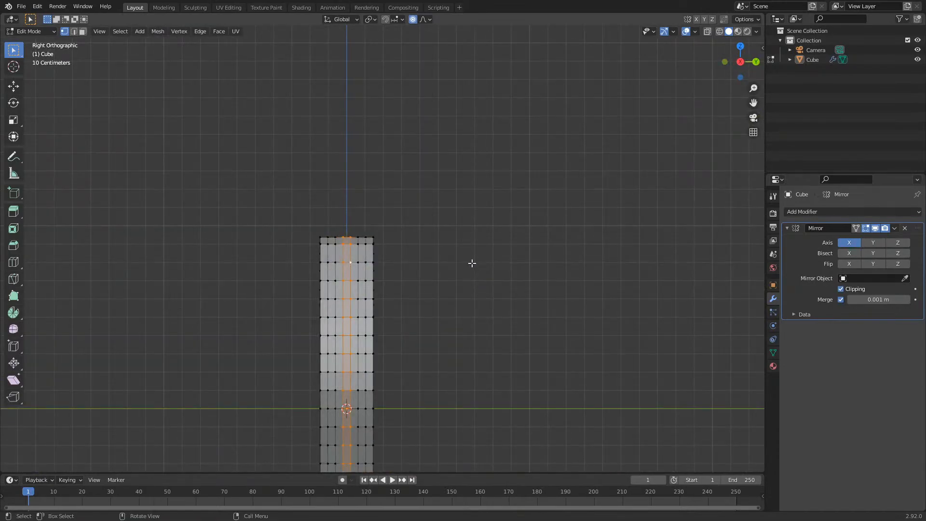
pyautogui.press('g')
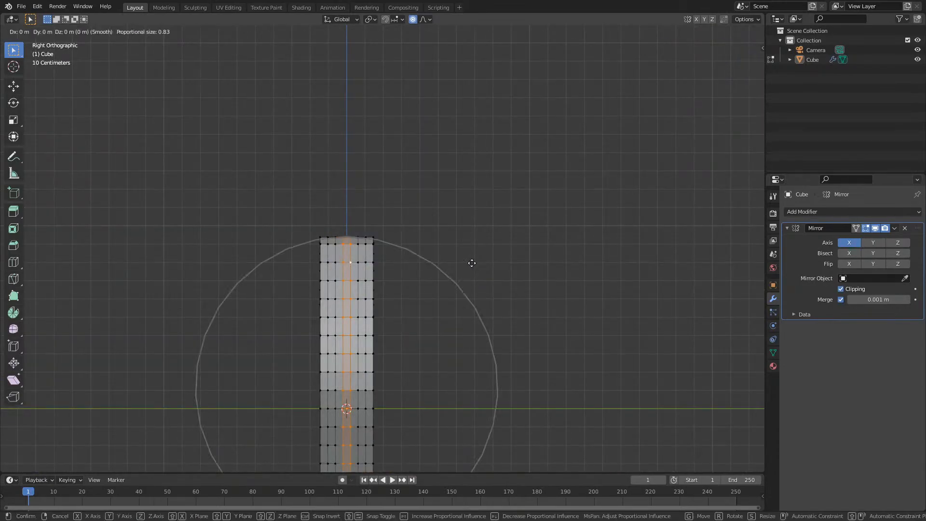
pyautogui.press('z')
pyautogui.scroll(2, 472, 263)
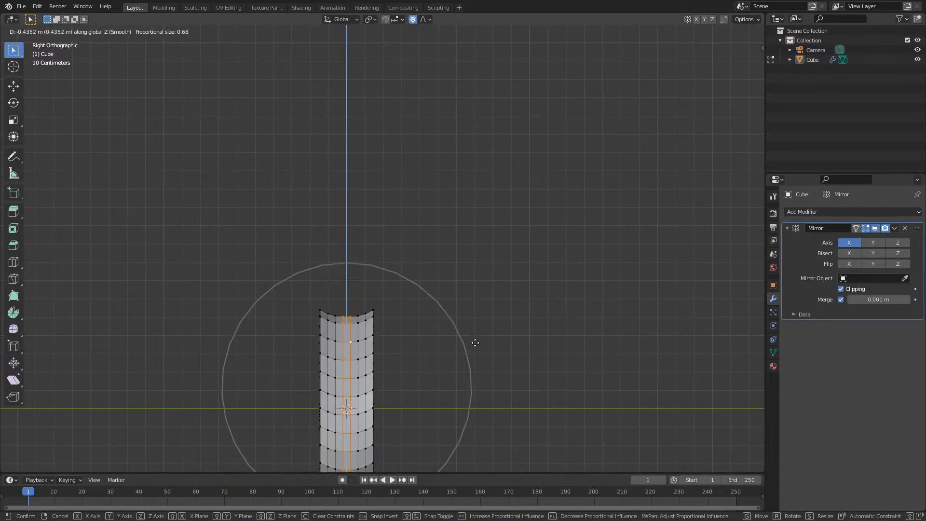
pyautogui.rightClick(487, 290)
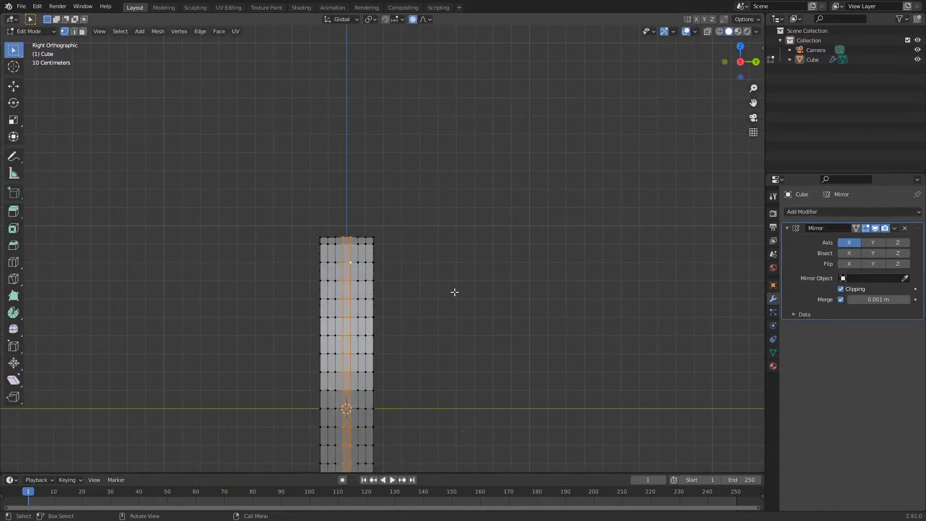
# - Push/Pull the two middle edge loops outward by about -0.25, shrinking the smooth proportional radius until the rim rounds off
pyautogui.scroll(-5, 438, 308)
pyautogui.scroll(3, 415, 415)
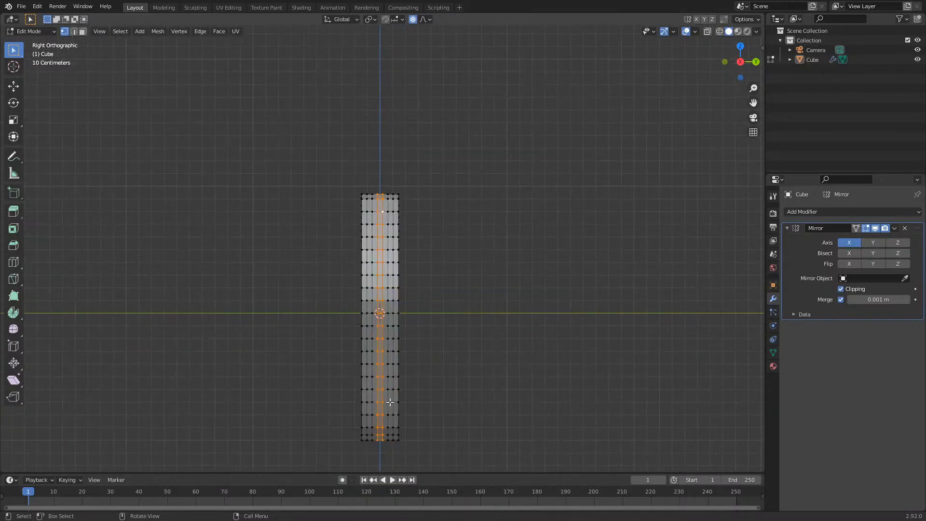
pyautogui.rightClick(416, 208)
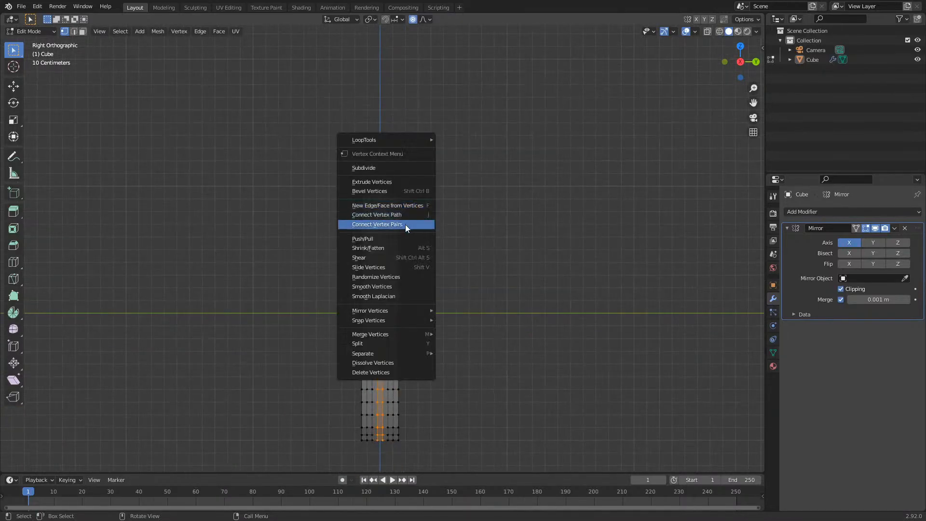
pyautogui.click(400, 239)
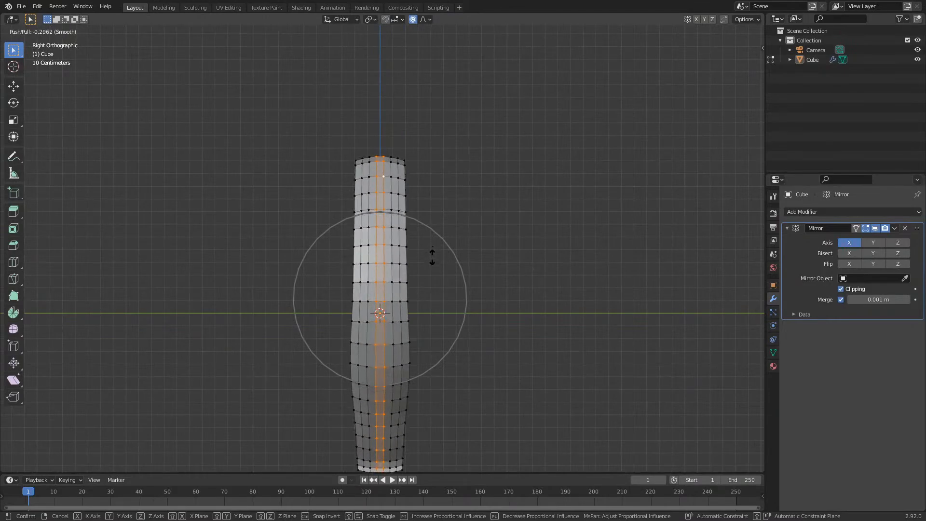
pyautogui.scroll(-3, 433, 254)
pyautogui.scroll(4, 432, 254)
pyautogui.scroll(10, 433, 255)
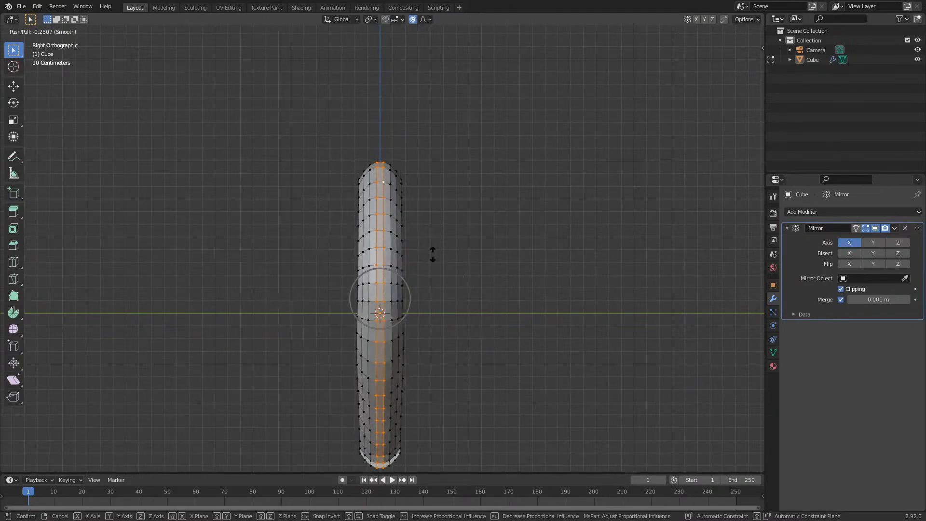
pyautogui.scroll(-1, 432, 254)
pyautogui.click(433, 254)
pyautogui.moveTo(433, 255); pyautogui.dragTo(479, 291, button='middle')
# - Undo the Push/Pull, the edge loop selections and the six loop cuts across the heart's thickness
pyautogui.hotkey('ctrl', 'z')
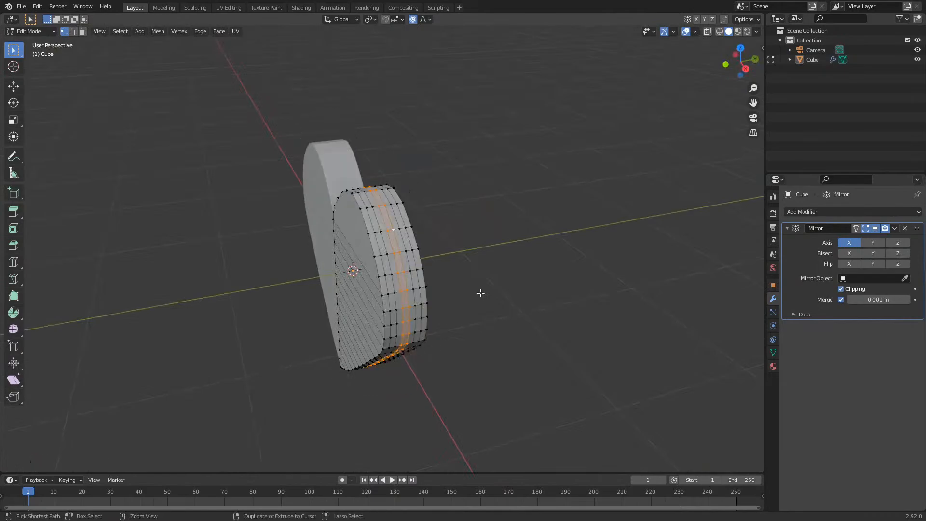
pyautogui.hotkey('ctrl', 'z')
pyautogui.hotkey('ctrl', 'z')
pyautogui.hotkey('ctrl', 'z')
pyautogui.hotkey('ctrl', 'z')
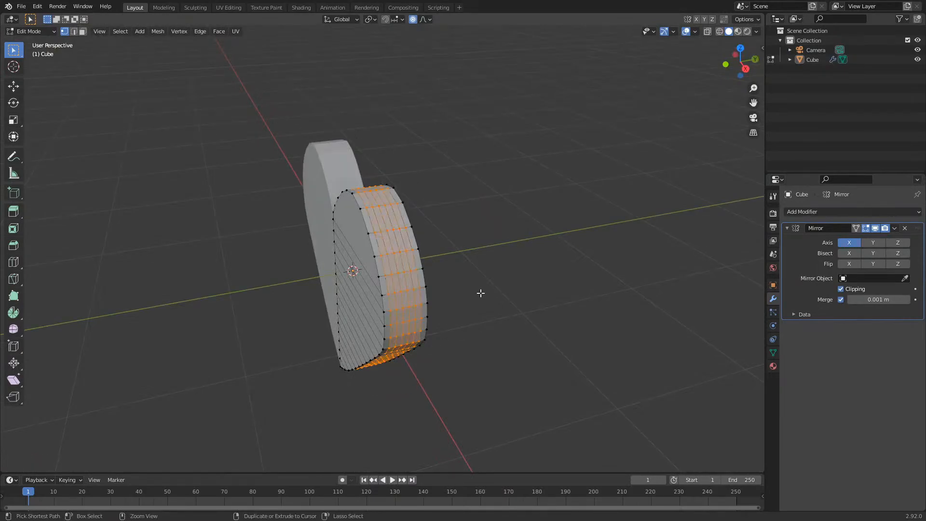
pyautogui.moveTo(505, 310); pyautogui.dragTo(543, 322, button='middle')
pyautogui.hotkey('ctrl', 'z')
# - Add 16 evenly spaced loop cuts across the heart's thickness without sliding them
pyautogui.hotkey('ctrl', 'r')
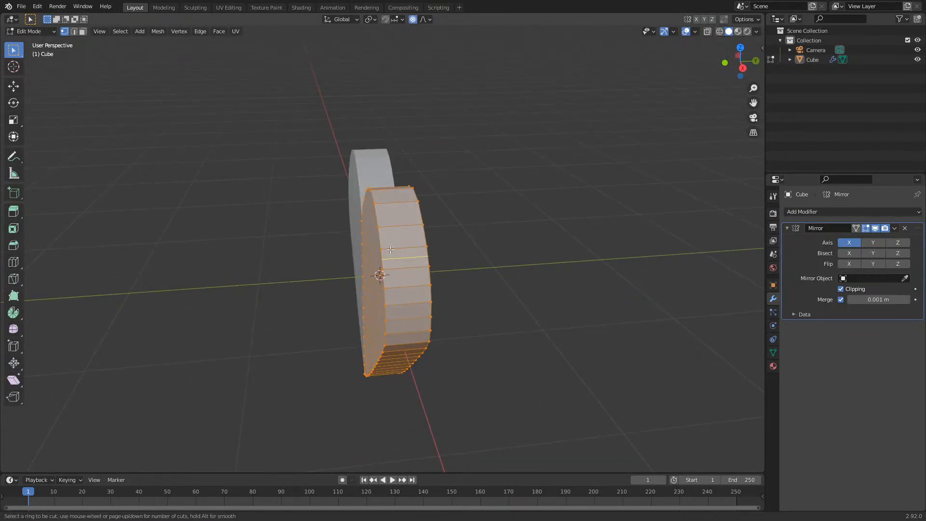
pyautogui.scroll(15, 403, 261)
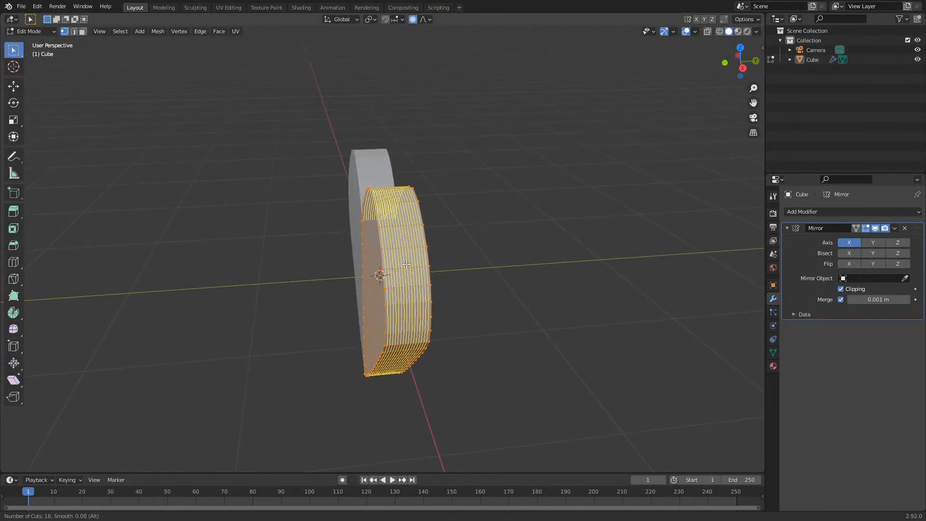
pyautogui.click(406, 263)
pyautogui.rightClick(406, 263)
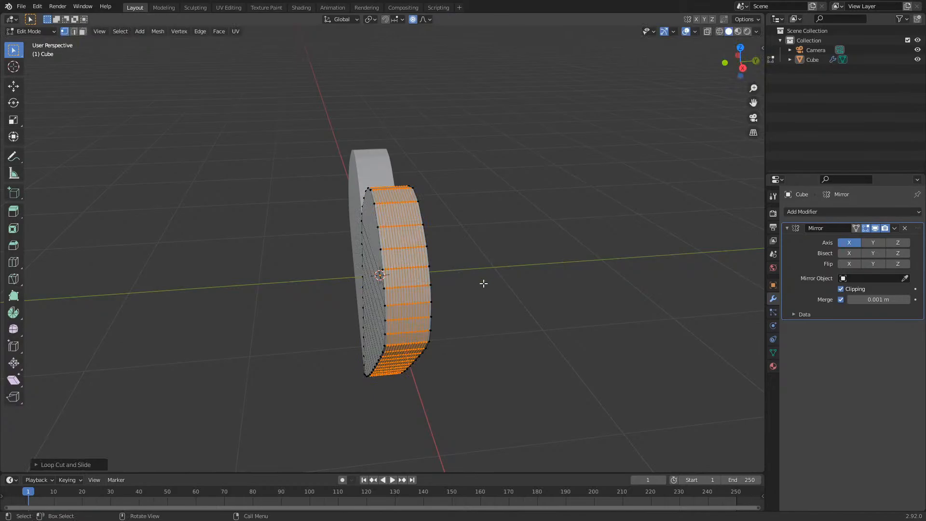
# - Push/Pull the single middle edge loop of the heart's side outward with smooth proportional falloff to round the rim
pyautogui.click(523, 306)
pyautogui.moveTo(523, 306); pyautogui.dragTo(504, 299, button='middle')
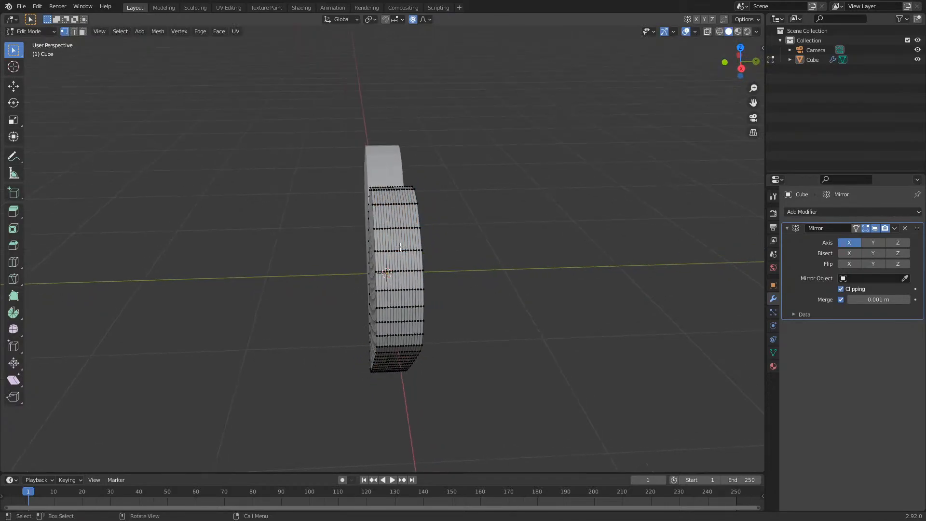
pyautogui.keyDown('alt'); pyautogui.click(396, 243); pyautogui.keyUp('alt')
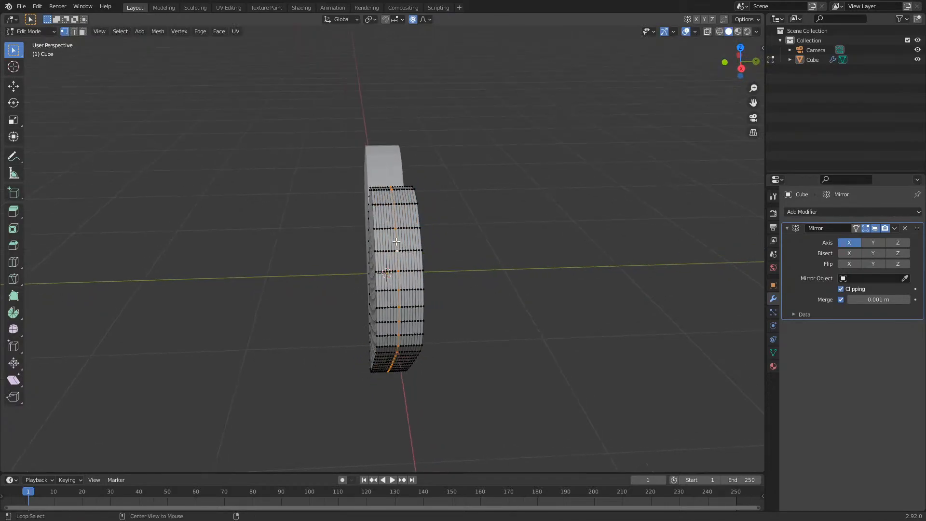
pyautogui.rightClick(497, 284)
pyautogui.click(498, 286)
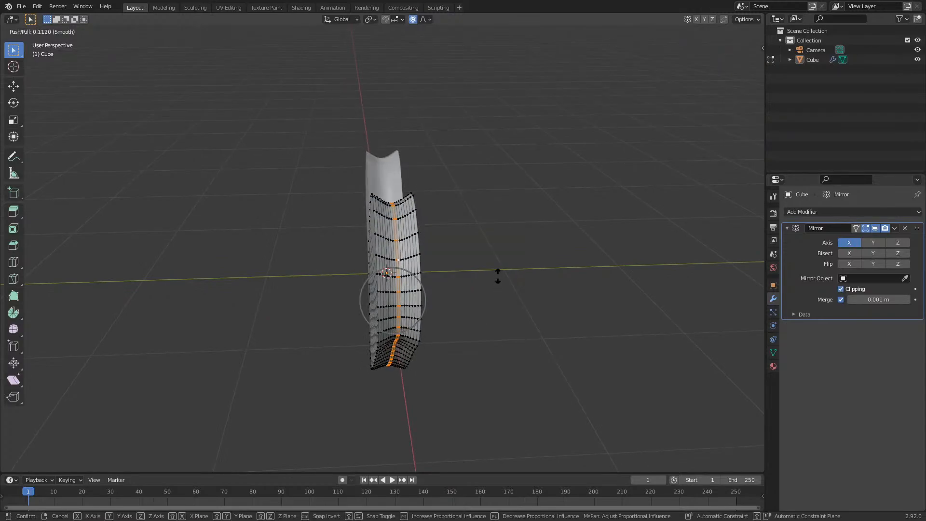
pyautogui.click(500, 292)
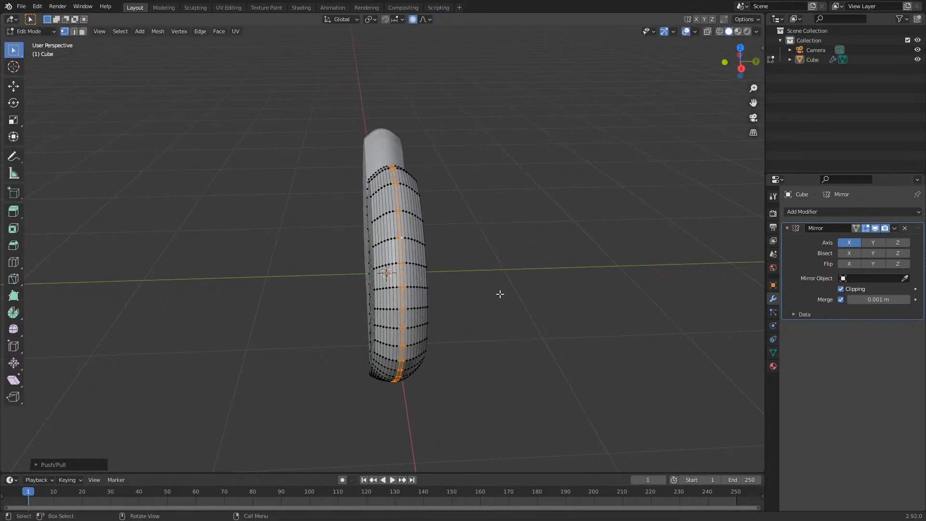
pyautogui.moveTo(500, 292); pyautogui.dragTo(545, 237, button='middle')
pyautogui.press('KP_1')
pyautogui.press('KP_1')
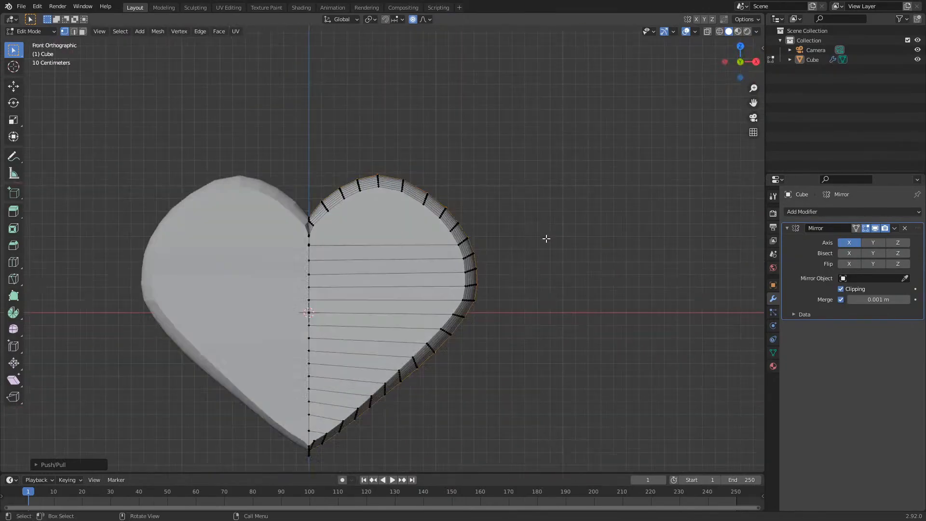
pyautogui.click(546, 236)
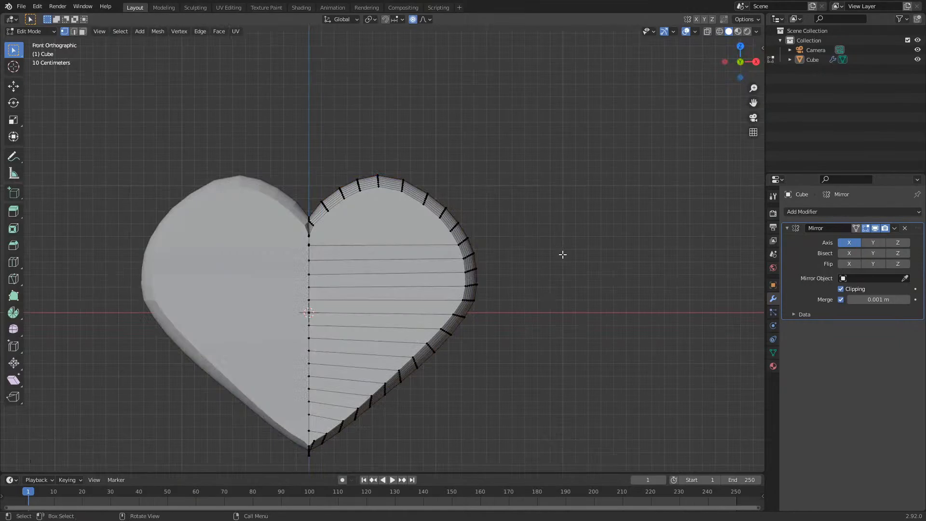
# - Add a Subdivision Surface modifier to the heart in Object Mode and check the smoothed mesh
pyautogui.press('Tab')
pyautogui.click(364, 264)
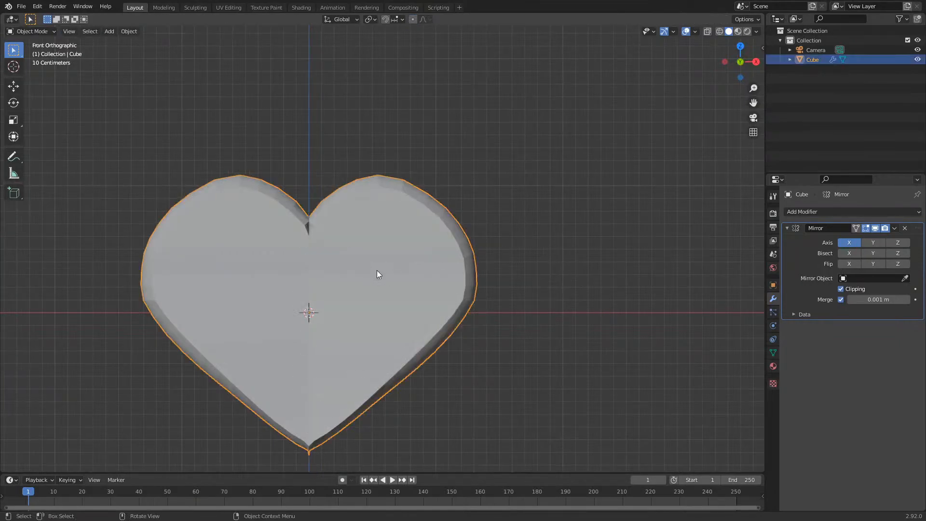
pyautogui.click(826, 213)
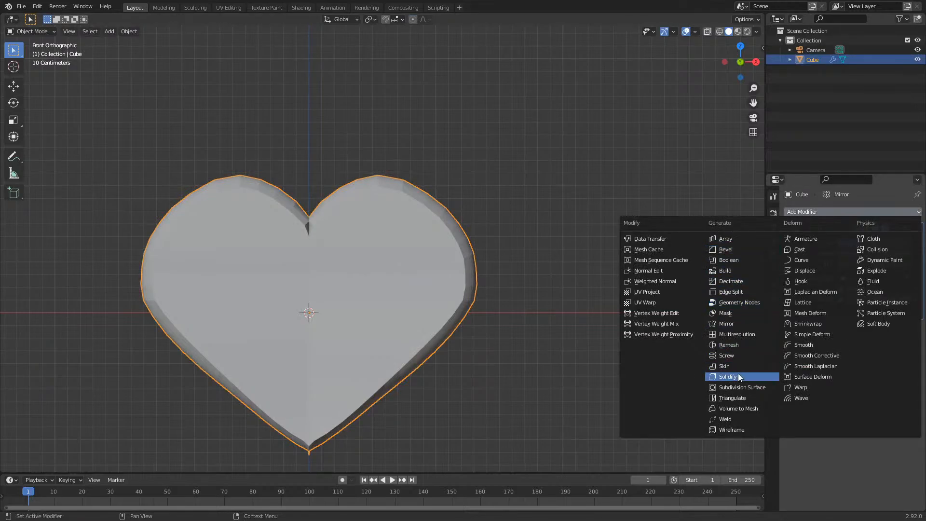
pyautogui.click(740, 389)
pyautogui.moveTo(605, 344); pyautogui.dragTo(570, 351, button='middle')
pyautogui.press('Tab')
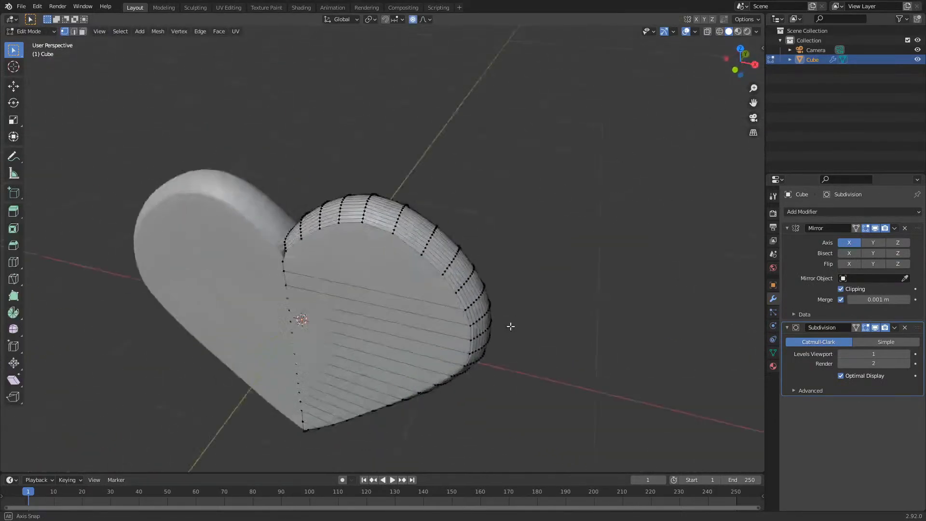
pyautogui.press('Tab')
# - Set both the viewport and render levels of the heart's Subdivision modifier to 3
pyautogui.click(906, 353)
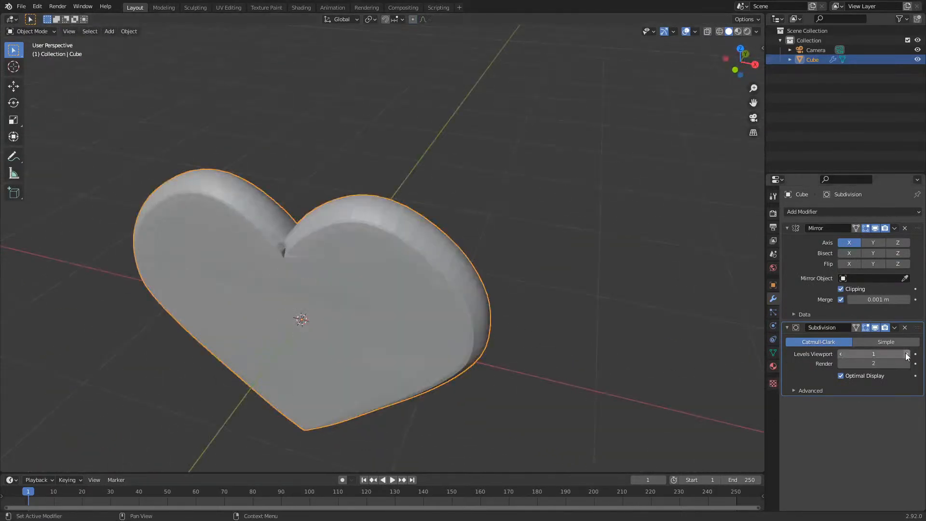
pyautogui.click(907, 364)
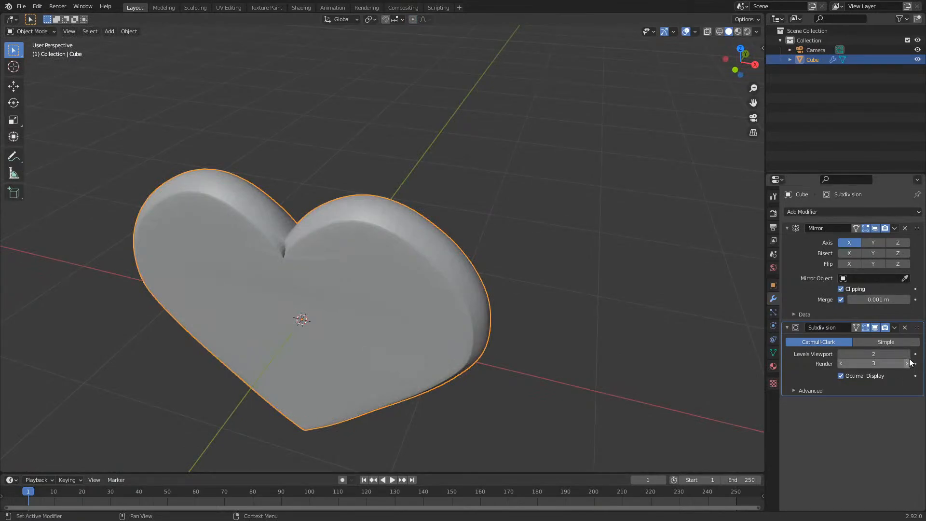
pyautogui.click(906, 353)
pyautogui.moveTo(478, 290); pyautogui.dragTo(491, 259, button='middle')
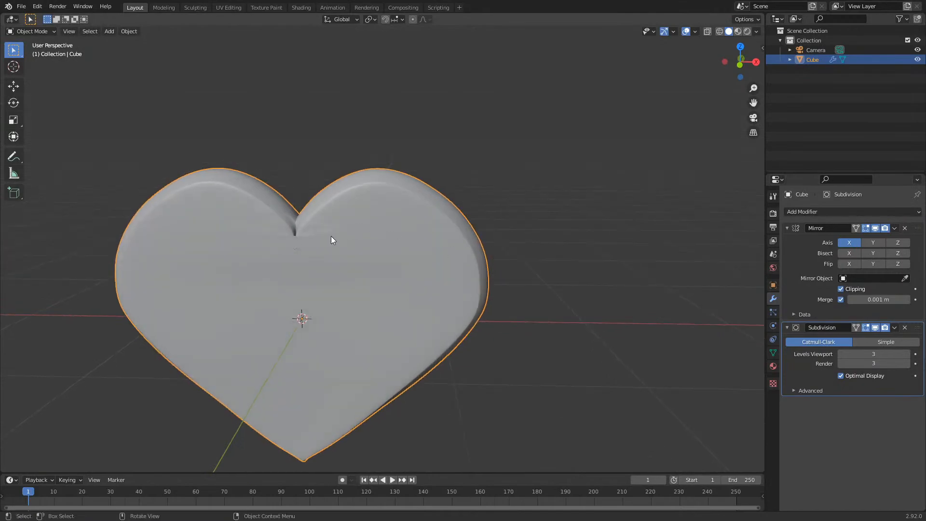
# - Try to raise the centre vertices just below the heart's notch with proportional editing in the front wireframe view
pyautogui.press('Tab')
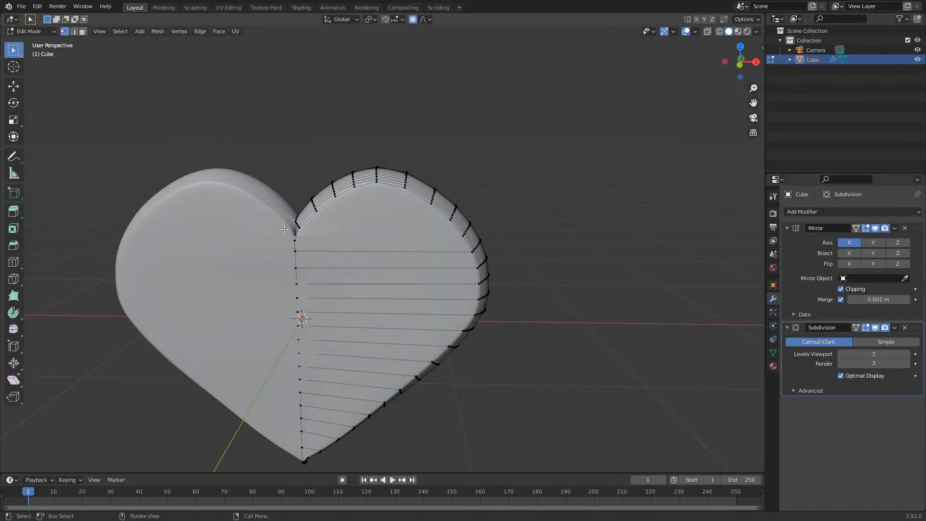
pyautogui.moveTo(284, 229); pyautogui.dragTo(306, 248)
pyautogui.press('KP_1')
pyautogui.press('z')
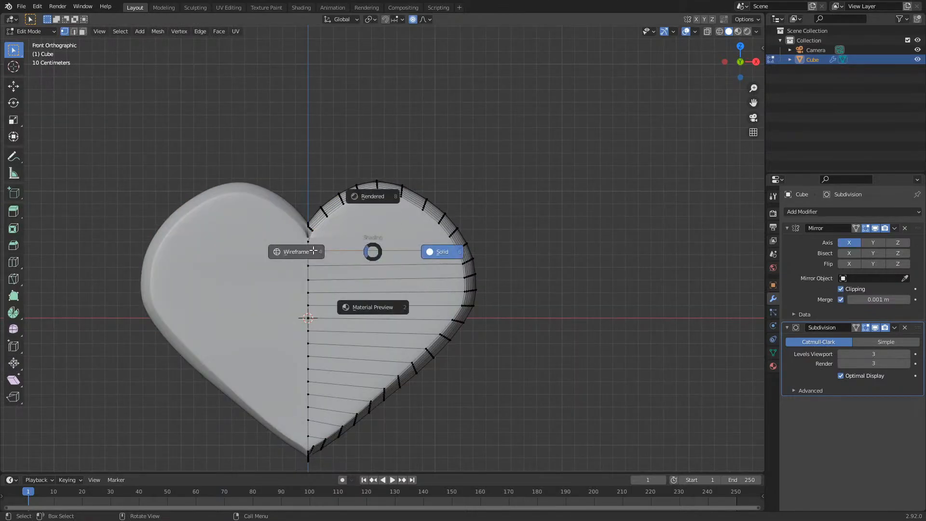
pyautogui.click(285, 235)
pyautogui.moveTo(285, 234); pyautogui.dragTo(332, 246)
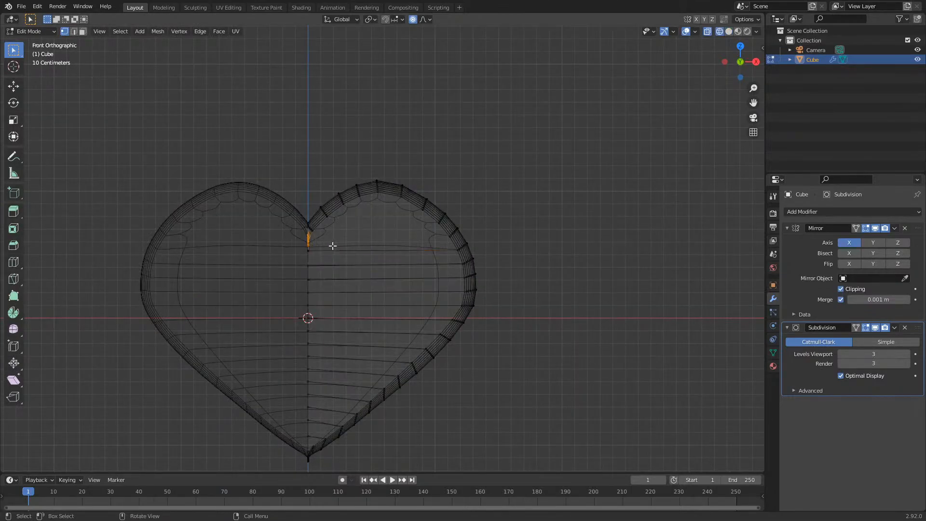
pyautogui.press('g')
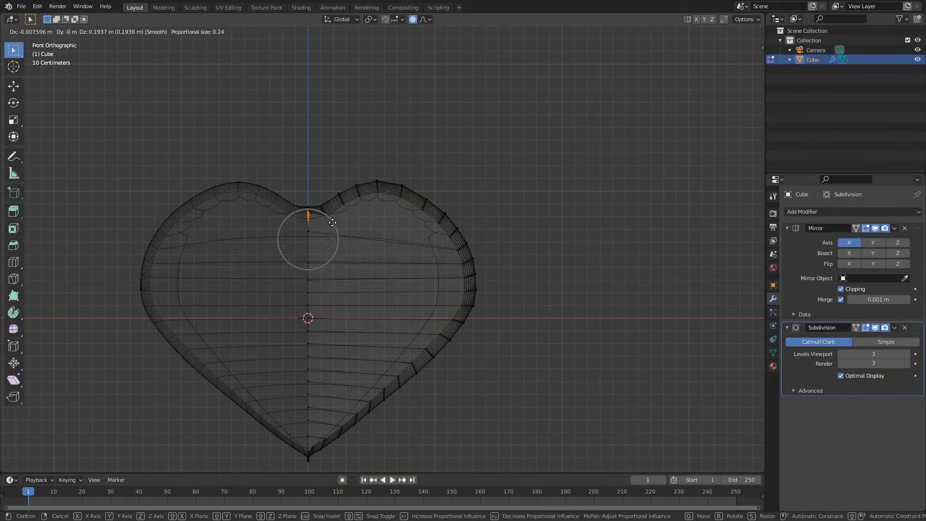
pyautogui.rightClick(332, 223)
# - Turn off proportional editing and try to raise the same notch vertices without falloff
pyautogui.press('o')
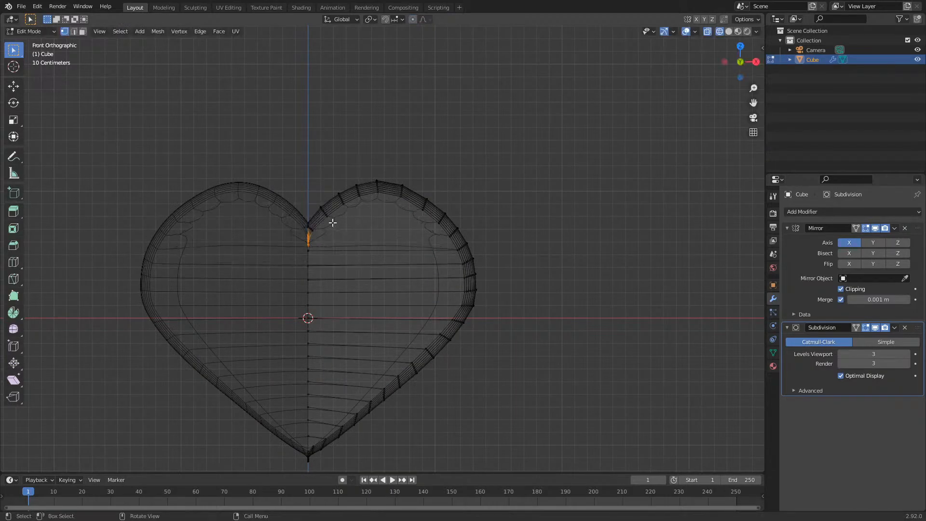
pyautogui.press('g')
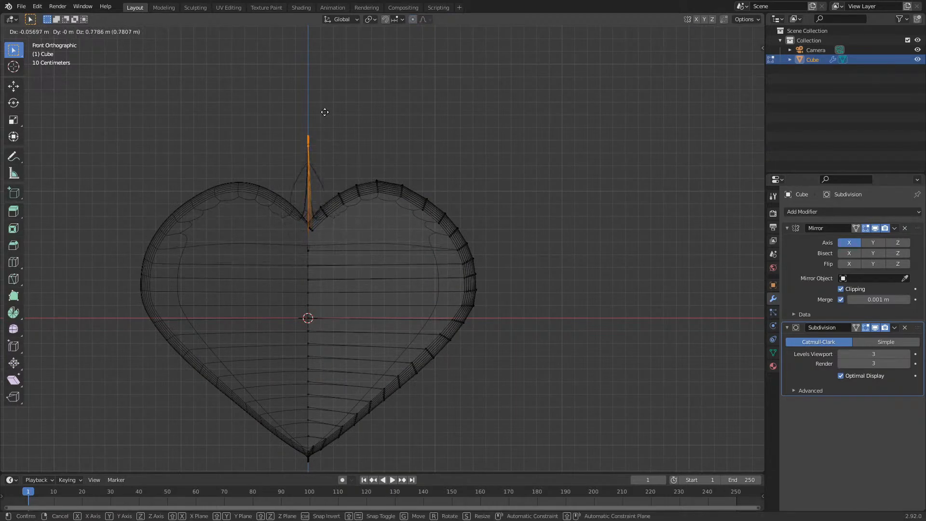
pyautogui.rightClick(321, 77)
pyautogui.moveTo(411, 171); pyautogui.dragTo(111, 178, button='middle')
pyautogui.press('KP_1')
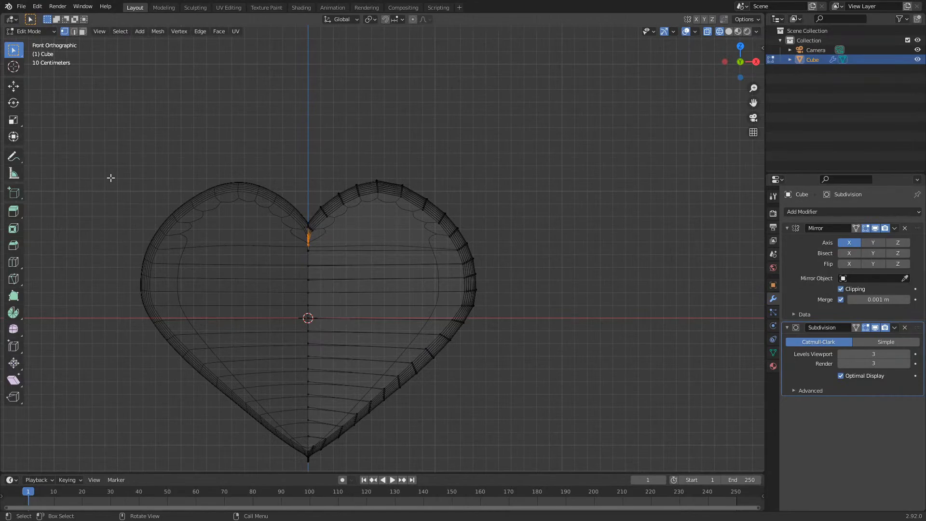
# - Try to move a larger group of centre-line vertices around the heart's notch
pyautogui.moveTo(292, 235); pyautogui.dragTo(335, 259)
pyautogui.press('g')
pyautogui.press('Escape')
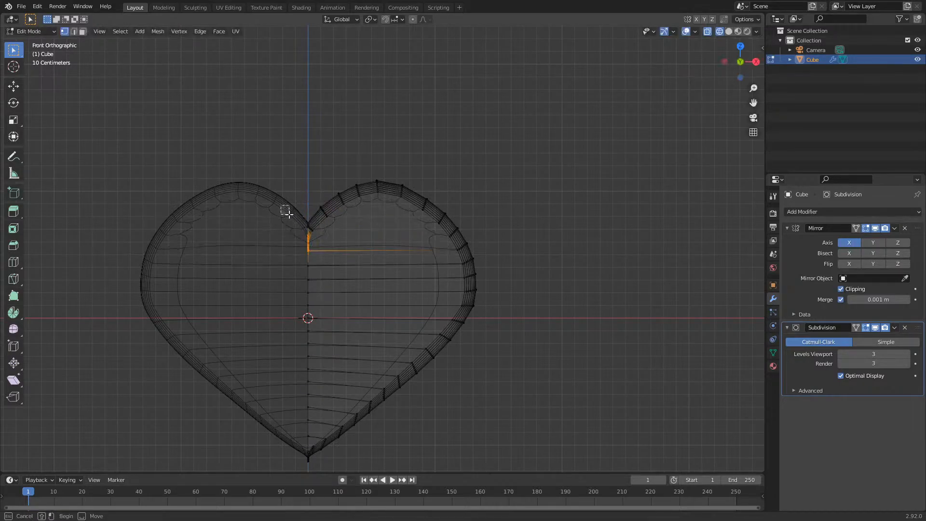
pyautogui.click(285, 220)
pyautogui.moveTo(285, 219); pyautogui.dragTo(329, 254)
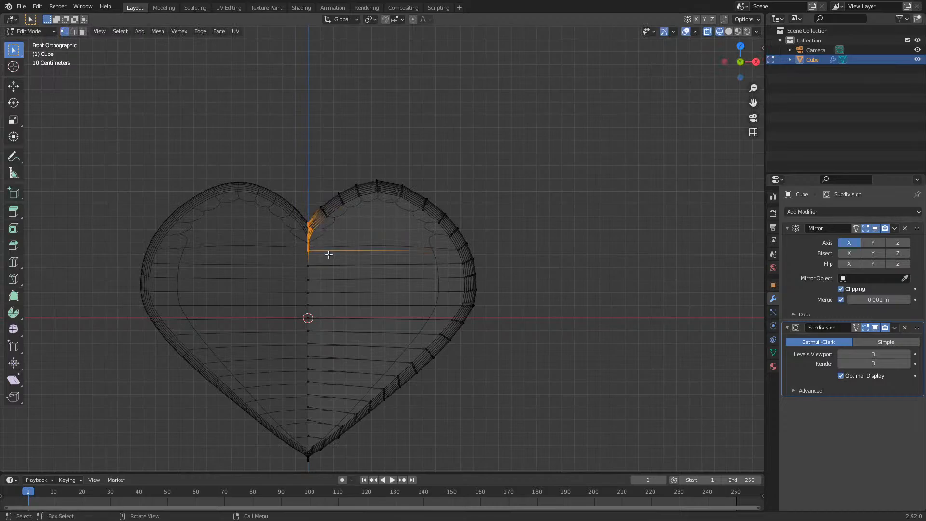
pyautogui.press('g')
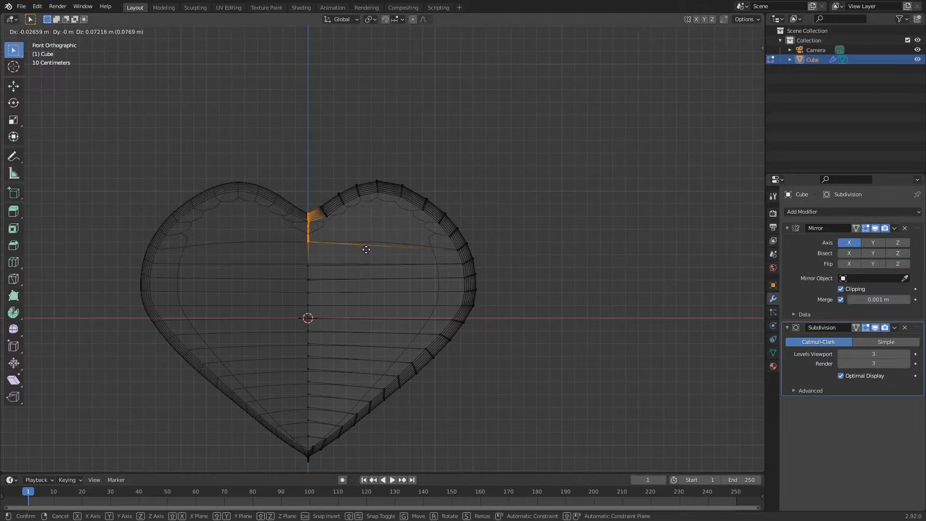
pyautogui.click(366, 259)
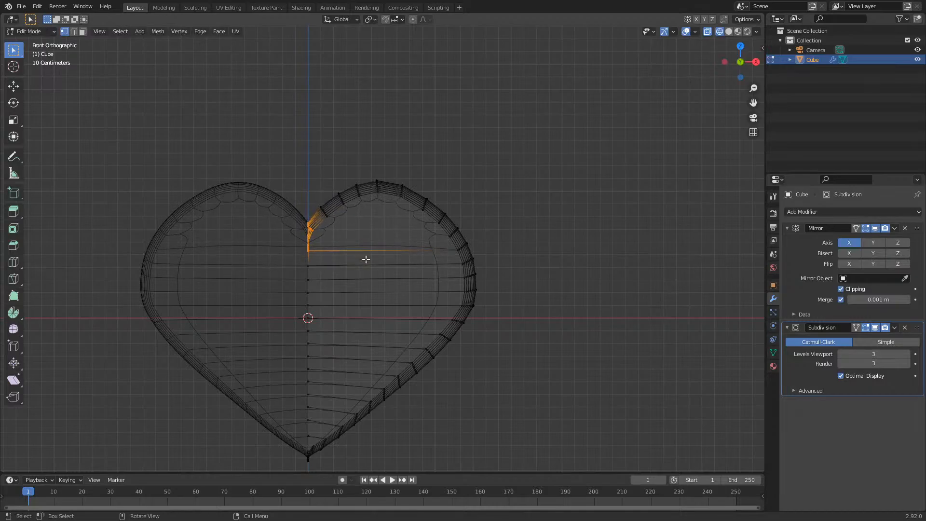
# - Deselect the vertices and examine the heart in solid shading in Object Mode
pyautogui.click(533, 277)
pyautogui.hotkey('shift', 'z')
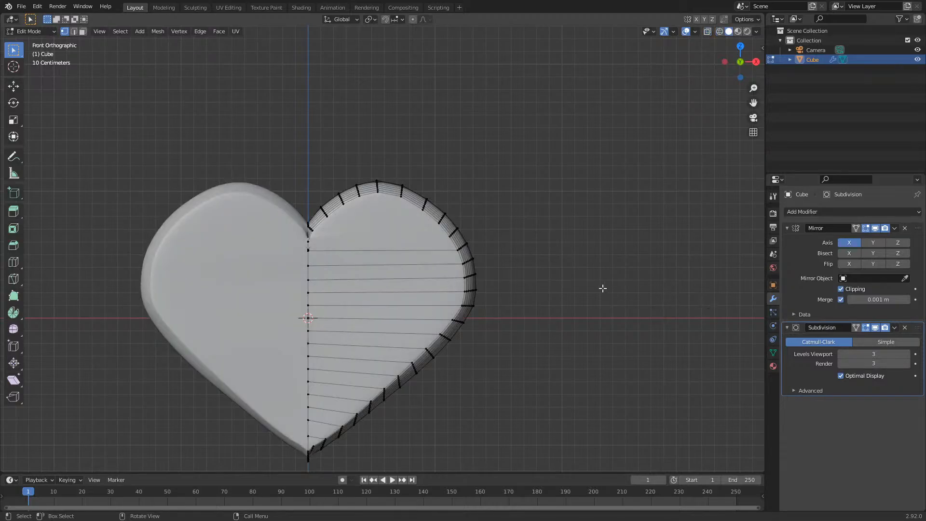
pyautogui.press('Tab')
pyautogui.moveTo(603, 288); pyautogui.dragTo(540, 256, button='middle')
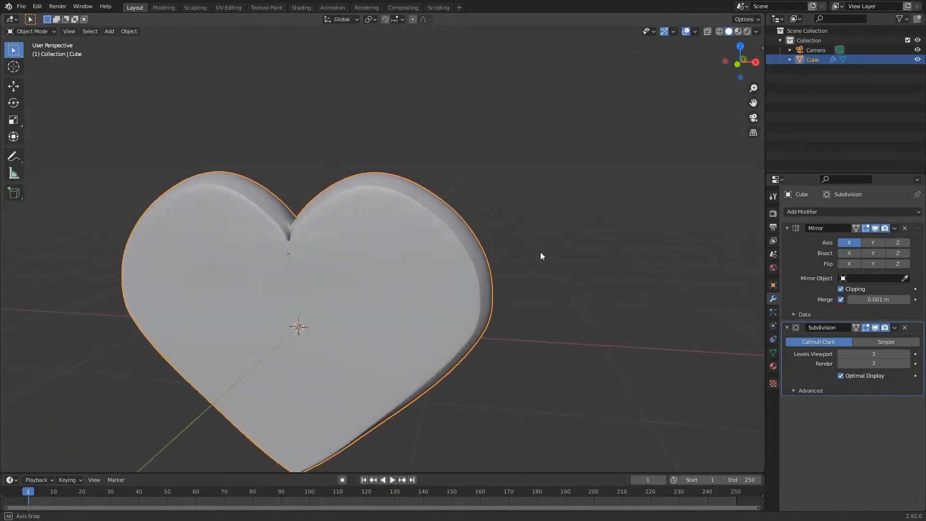
# - Try scaling the heart along the Y axis to vary its thickness
pyautogui.press('s')
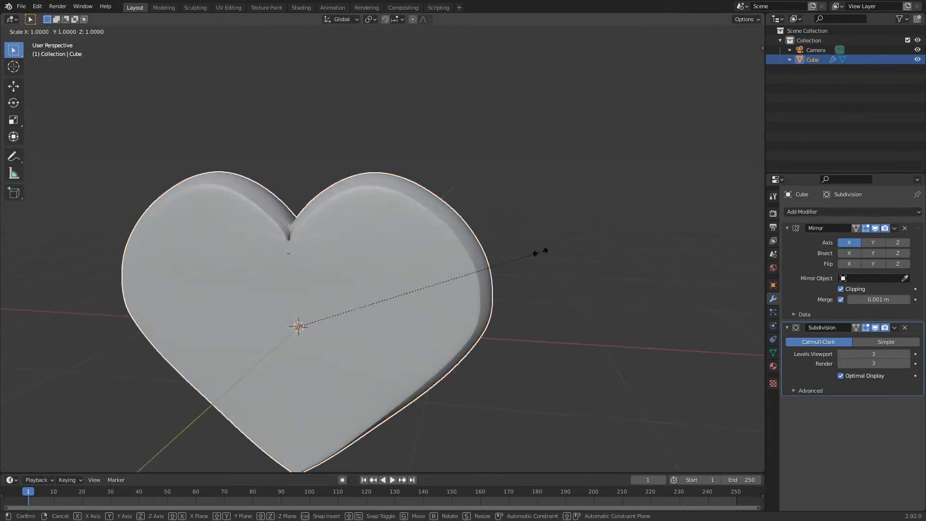
pyautogui.press('y')
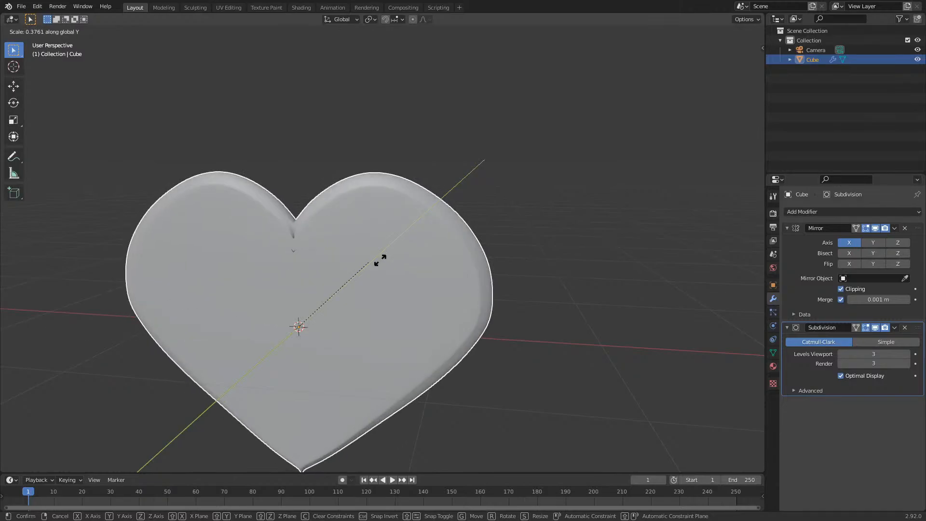
pyautogui.click(539, 288)
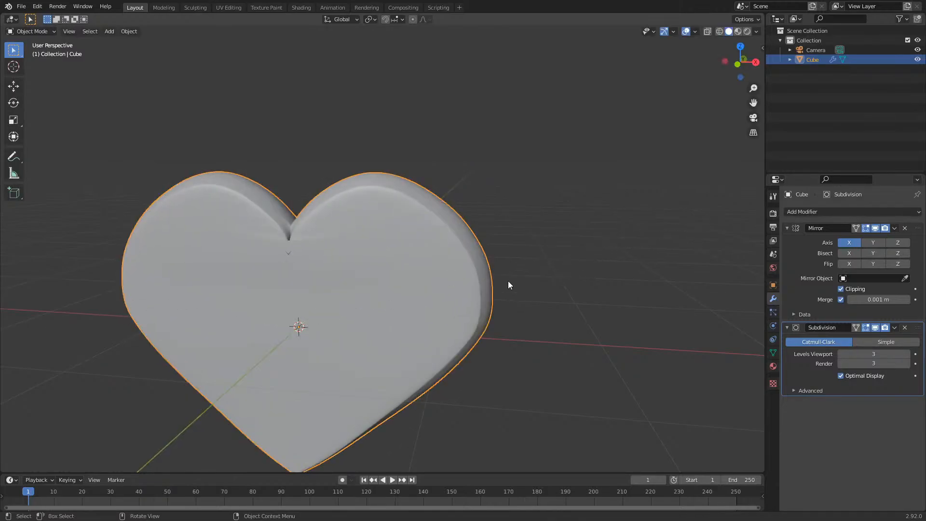
# - Show the notch area close up in Edit Mode with wireframe shading, with its front centre vertex selected
pyautogui.press('Tab')
pyautogui.scroll(5, 294, 240)
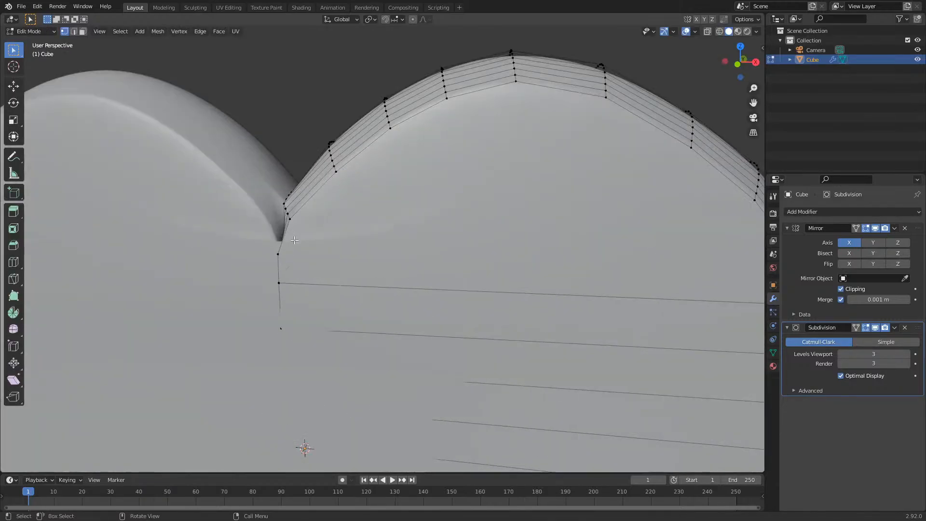
pyautogui.moveTo(244, 270)
pyautogui.mouseDown(button='middle')
pyautogui.moveTo(296, 275)
pyautogui.moveTo(248, 263)
pyautogui.mouseUp(button='middle')
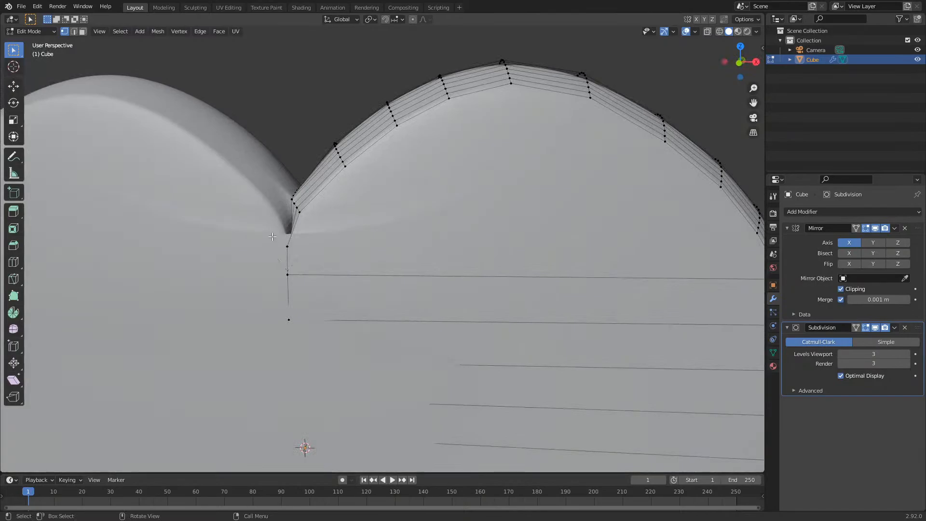
pyautogui.moveTo(272, 236); pyautogui.dragTo(319, 260)
pyautogui.press('z')
pyautogui.click(258, 258)
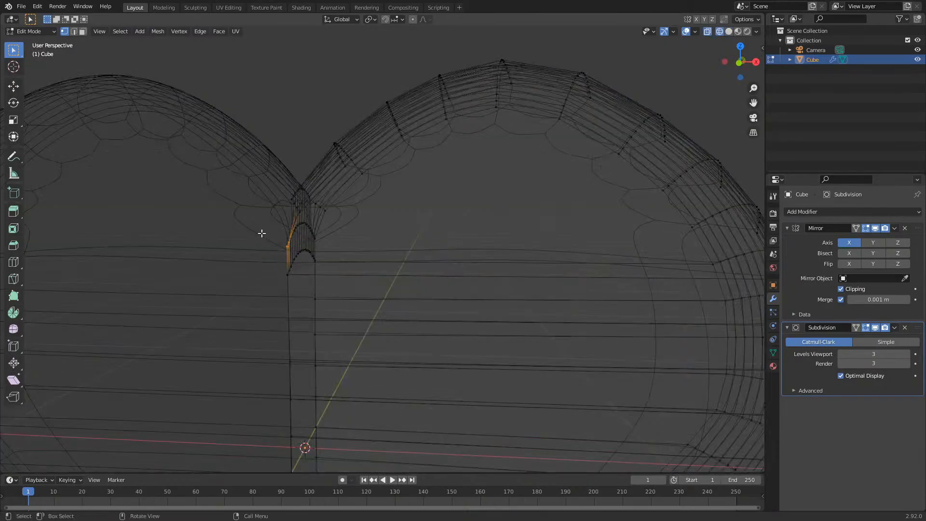
pyautogui.press('KP_1')
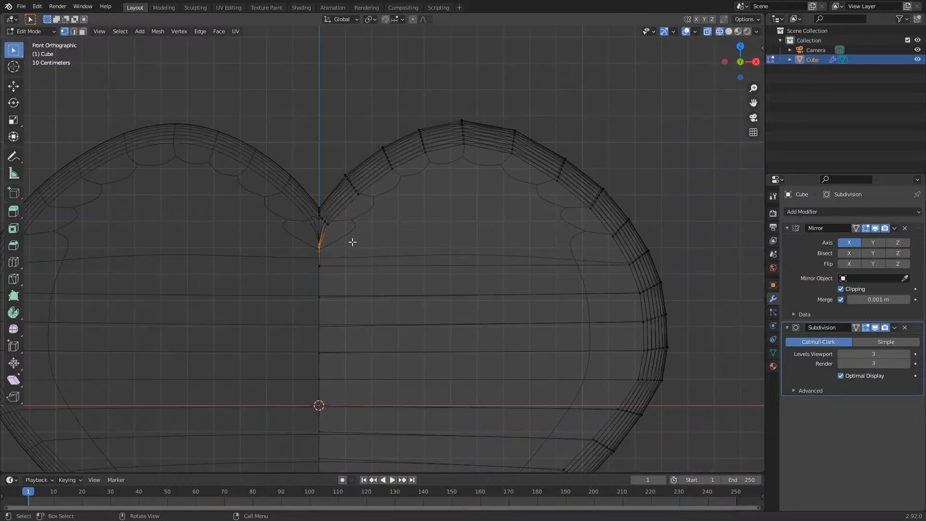
# - Select the edge loop running through the heart's thickness just below the notch and raise it about 0.03 m along Z
pyautogui.moveTo(352, 241); pyautogui.dragTo(401, 274, button='middle')
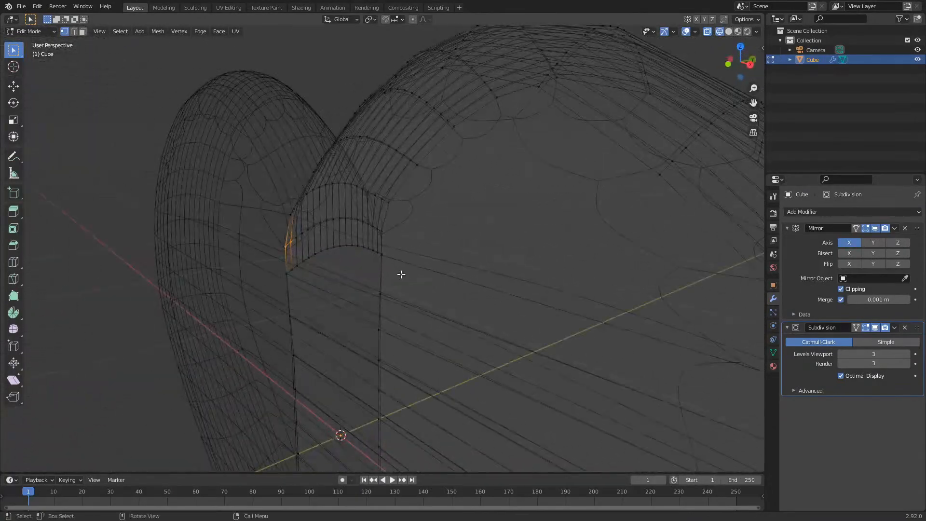
pyautogui.keyDown('alt'); pyautogui.click(300, 236); pyautogui.keyUp('alt')
pyautogui.moveTo(302, 233); pyautogui.dragTo(504, 295, button='middle')
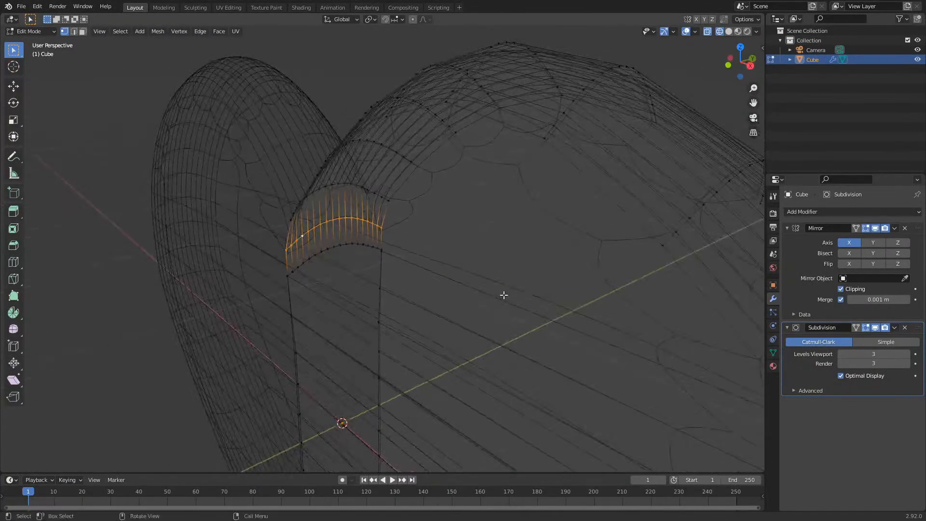
pyautogui.press('g')
pyautogui.press('z')
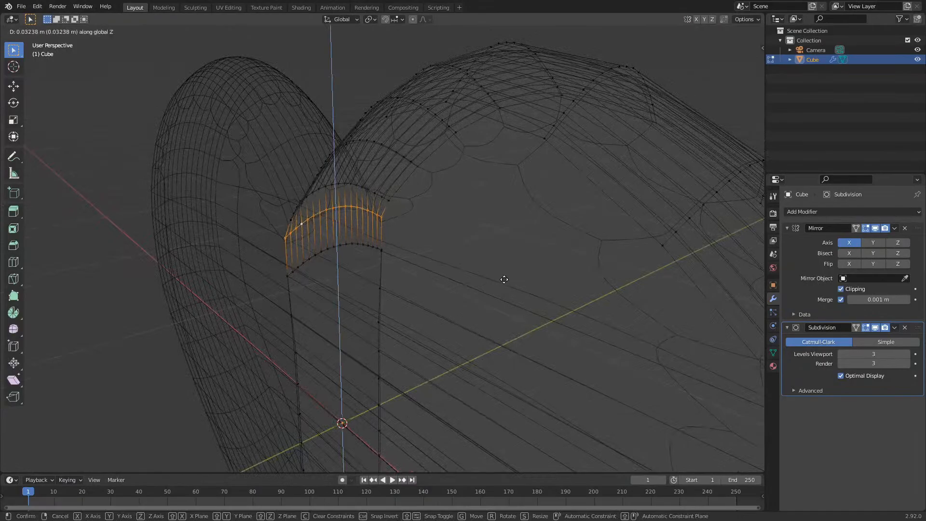
pyautogui.click(505, 275)
# - Examine the raised notch in solid shading in Object Mode, including the whole heart from the front
pyautogui.moveTo(479, 287); pyautogui.dragTo(533, 285, button='middle')
pyautogui.press('z')
pyautogui.click(687, 295)
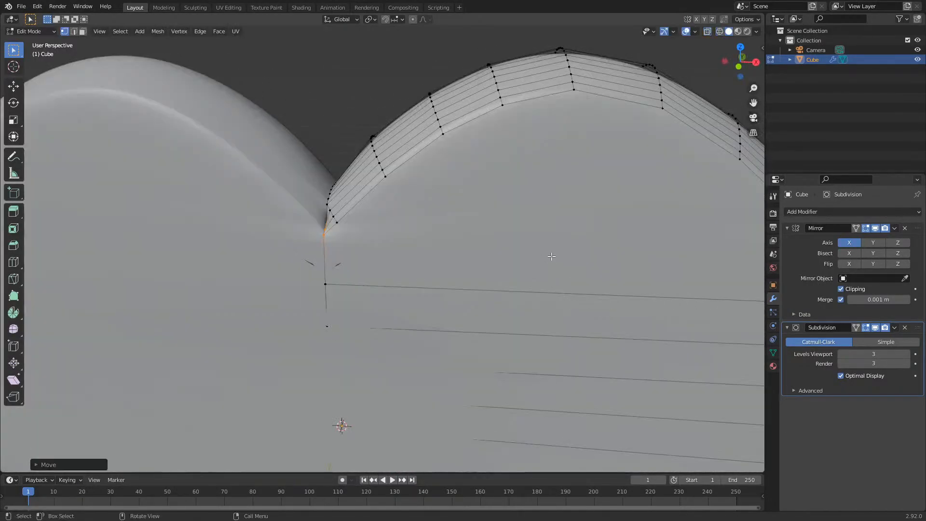
pyautogui.click(446, 261)
pyautogui.press('Tab')
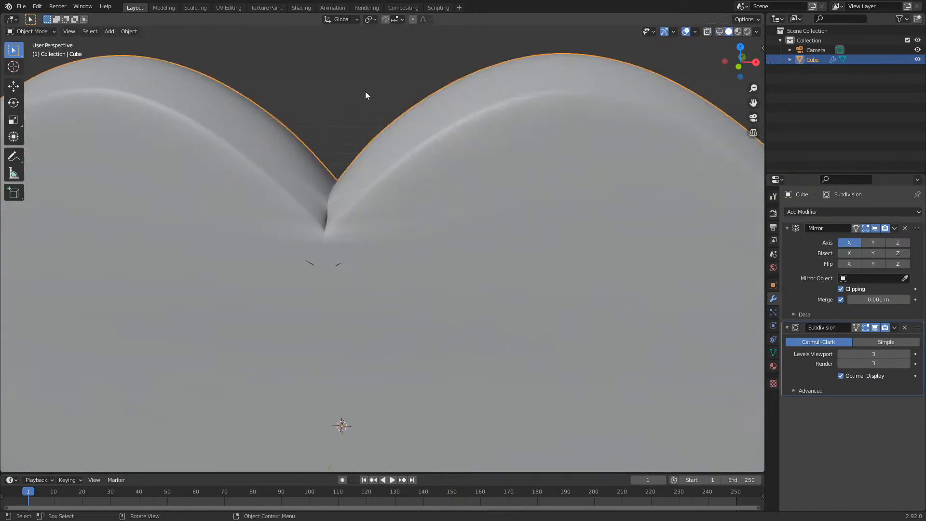
pyautogui.moveTo(426, 220); pyautogui.dragTo(480, 220, button='middle')
pyautogui.scroll(-5, 479, 221)
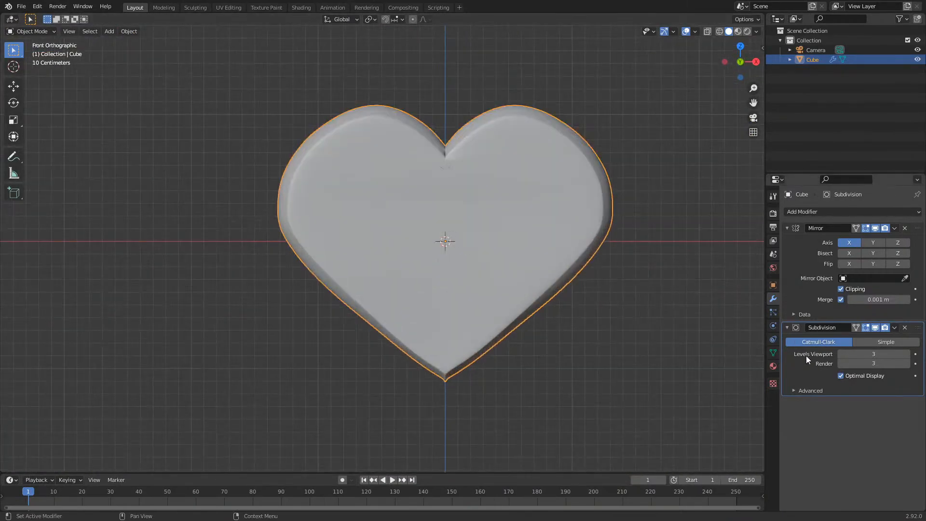
# - Add a new material to the heart and name it HeartColor
pyautogui.click(773, 366)
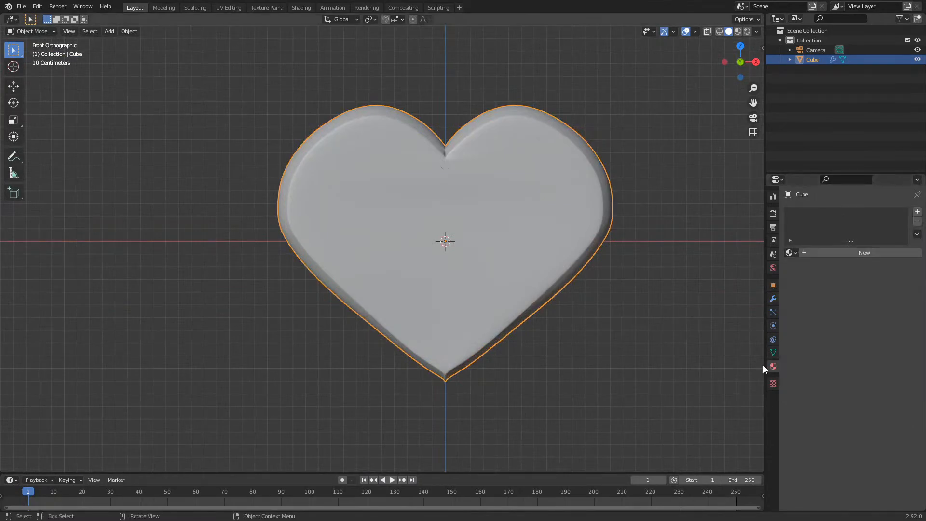
pyautogui.click(810, 252)
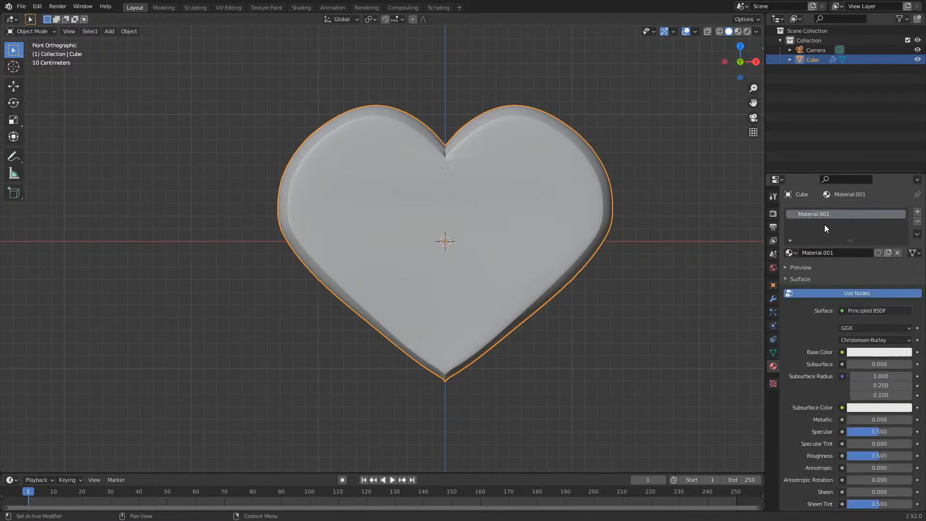
pyautogui.click(829, 254)
pyautogui.write('HeartColor')
# - Set the HeartColor base color to red (H 0.998, S 0.928, V 0.800) in Material Preview and check the deselected heart from the front
pyautogui.click(737, 32)
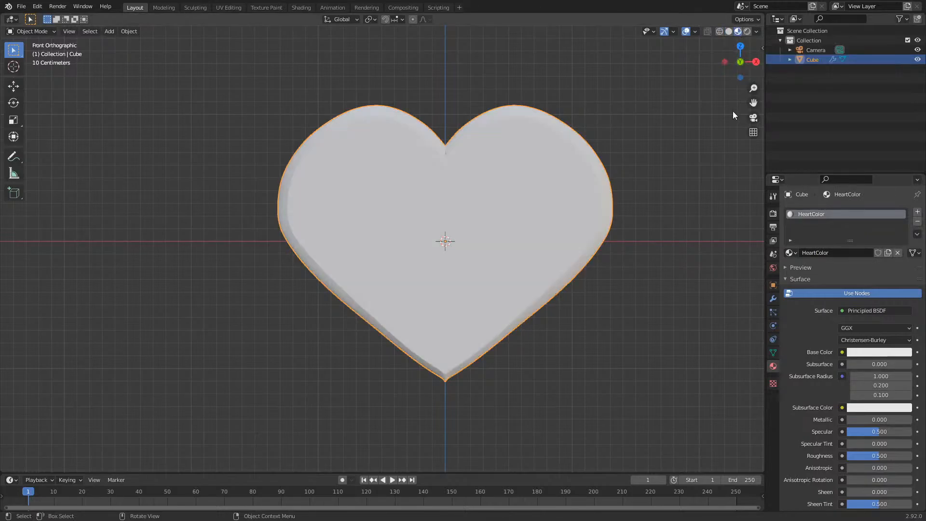
pyautogui.click(895, 353)
pyautogui.moveTo(866, 258); pyautogui.dragTo(863, 274)
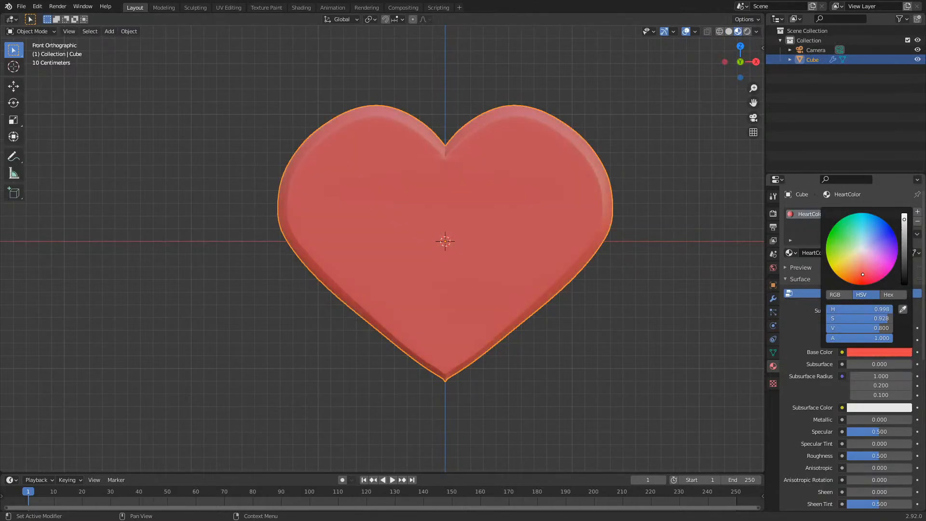
pyautogui.click(618, 311)
pyautogui.moveTo(618, 310); pyautogui.dragTo(194, 288, button='middle')
pyautogui.press('KP_1')
pyautogui.scroll(-2, 441, 378)
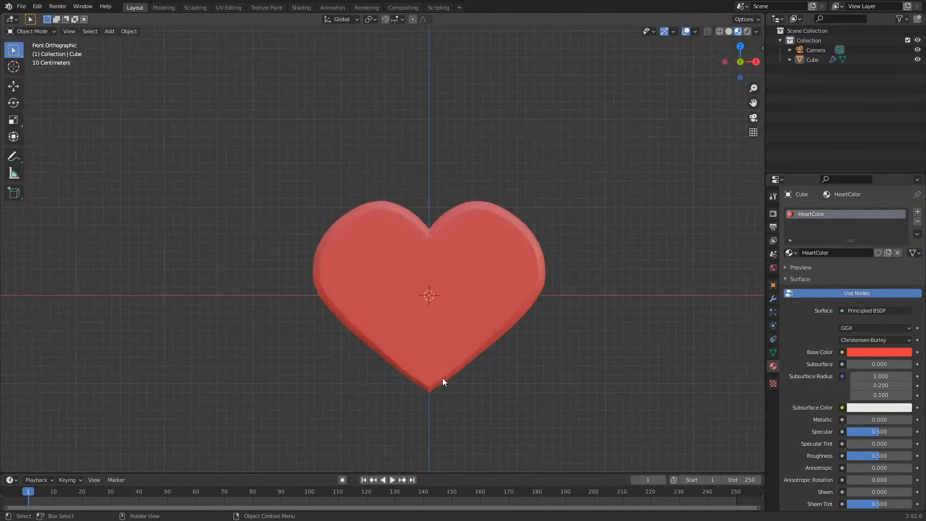
# - Enter Edit Mode on the heart and display its bottom tip up close in wireframe from the front
pyautogui.scroll(6, 434, 381)
pyautogui.click(435, 378)
pyautogui.press('Tab')
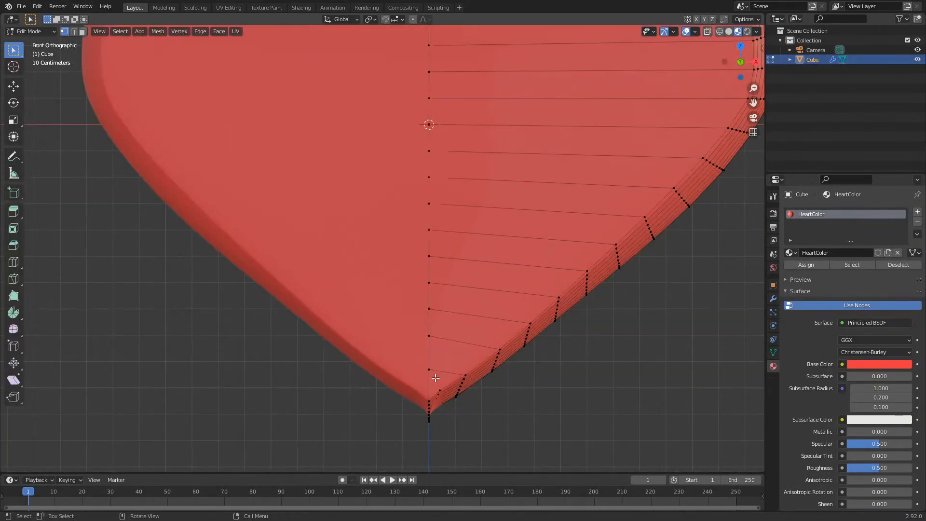
pyautogui.moveTo(450, 407); pyautogui.dragTo(475, 412, button='middle')
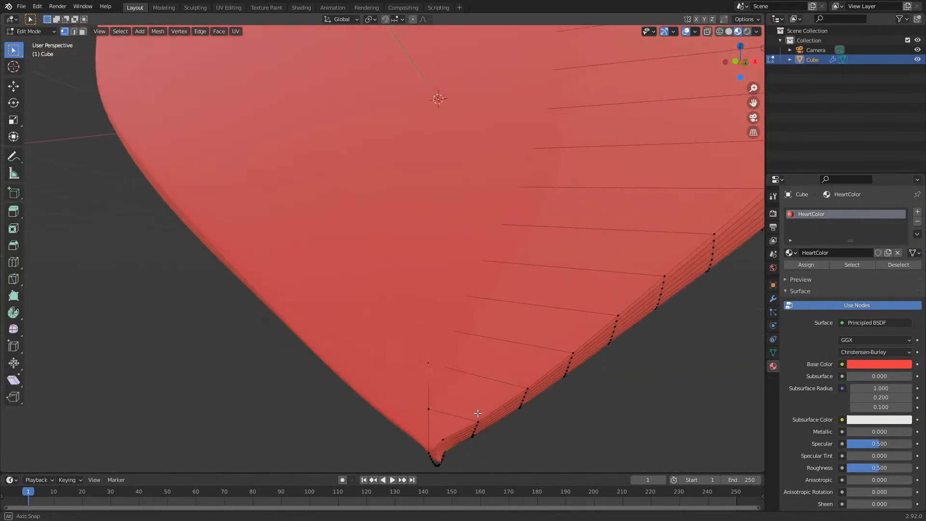
pyautogui.press('z')
pyautogui.click(153, 351)
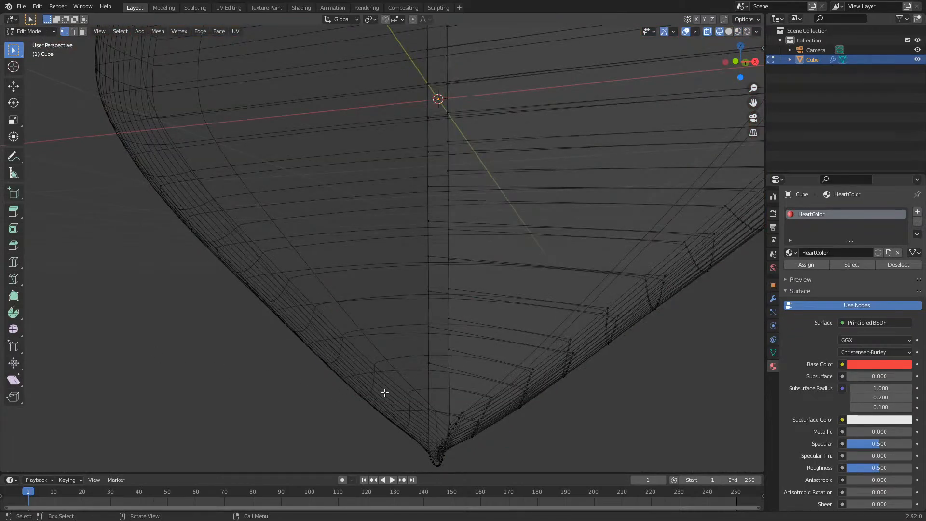
pyautogui.press('KP_1')
pyautogui.scroll(-5, 569, 389)
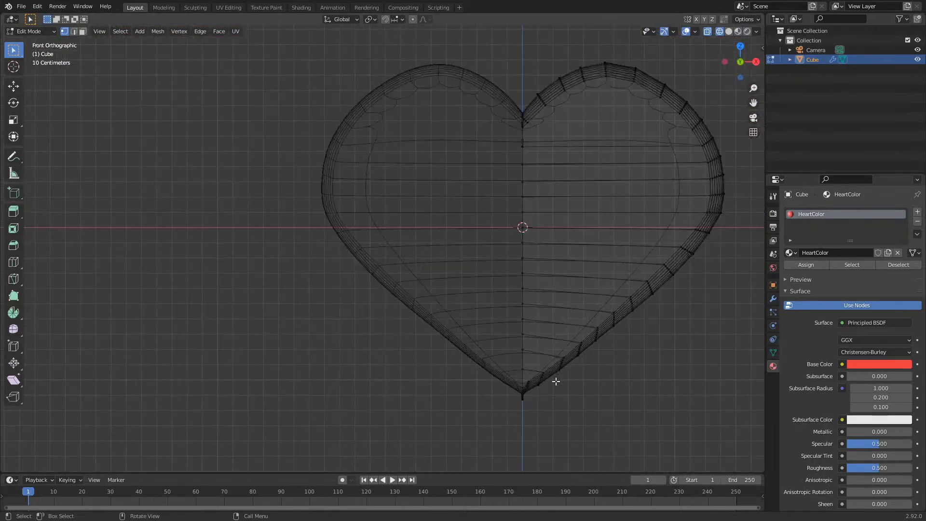
pyautogui.scroll(7, 549, 396)
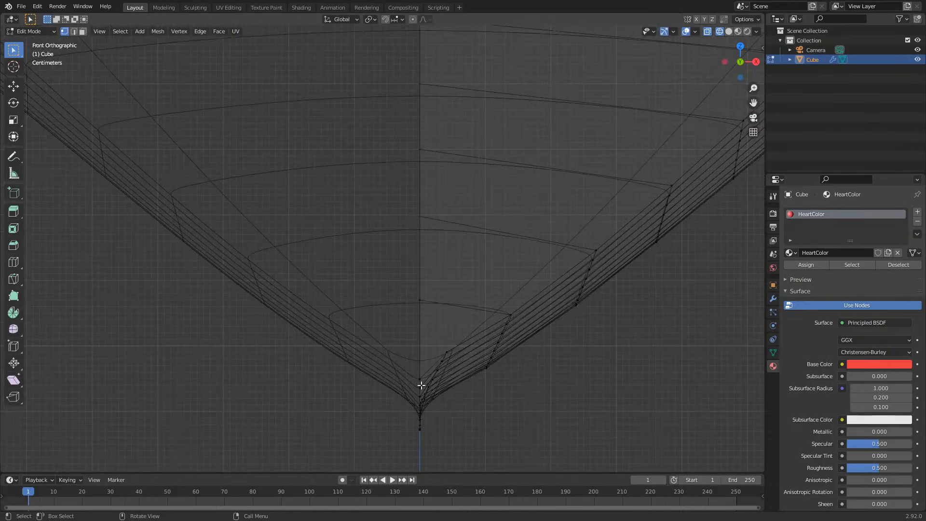
pyautogui.moveTo(406, 374); pyautogui.dragTo(424, 440)
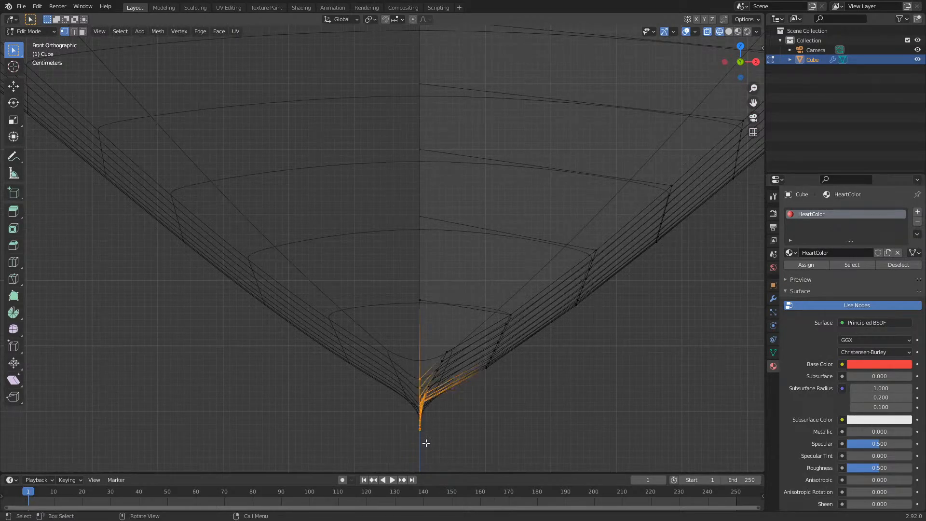
pyautogui.click(471, 448)
pyautogui.moveTo(495, 416); pyautogui.dragTo(514, 437, button='middle')
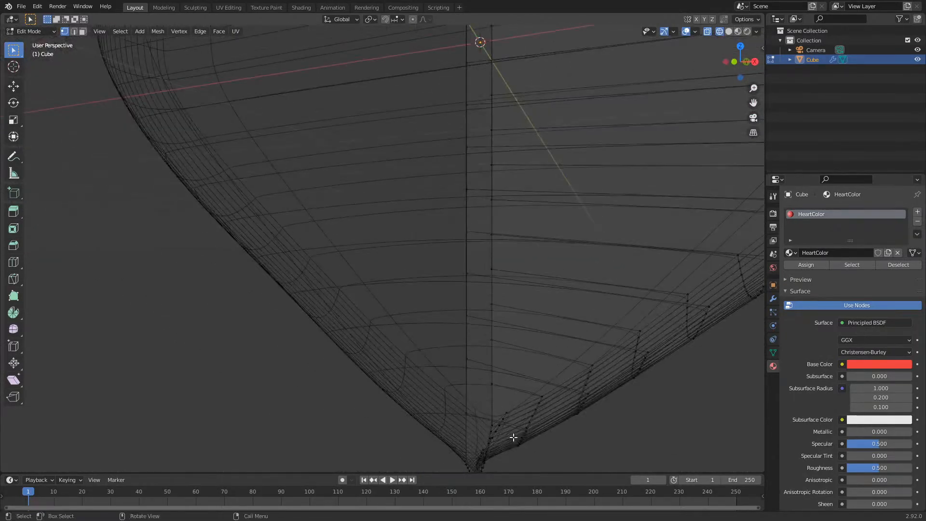
pyautogui.press('KP_1')
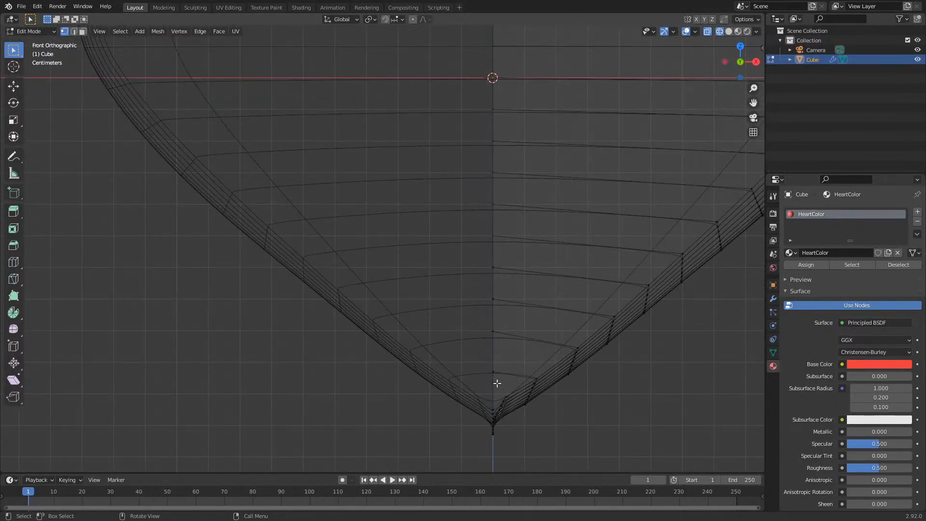
# - Select the vertices around the bottom tip and move them about 0.04 m along X and 0.02 m along Z
pyautogui.moveTo(469, 381); pyautogui.dragTo(516, 451)
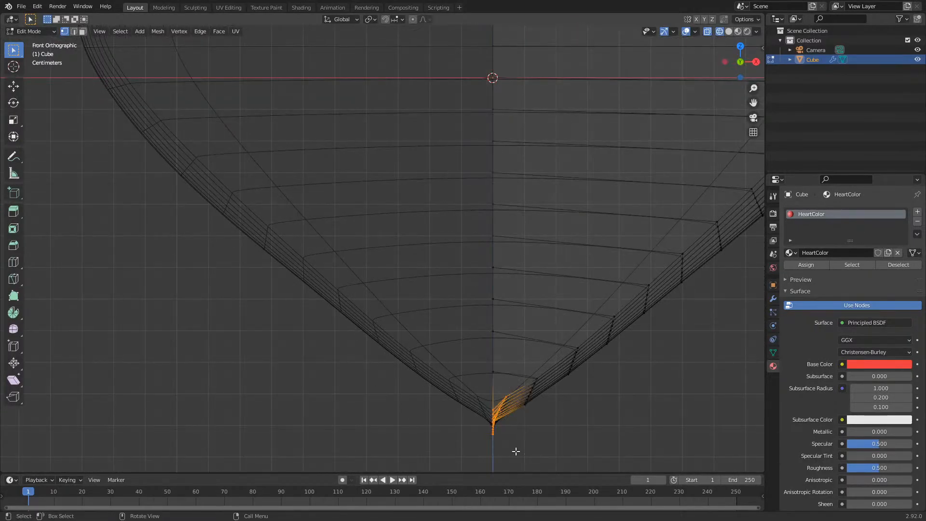
pyautogui.press('g')
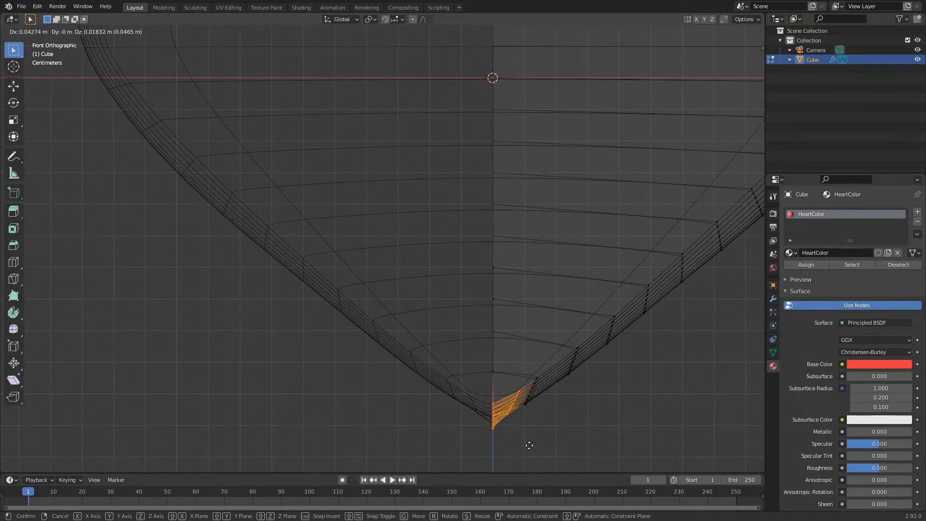
pyautogui.click(527, 441)
pyautogui.click(552, 436)
# - Examine the tip through its thickness in solid shading and undo the last move of its vertices
pyautogui.press('z')
pyautogui.click(665, 433)
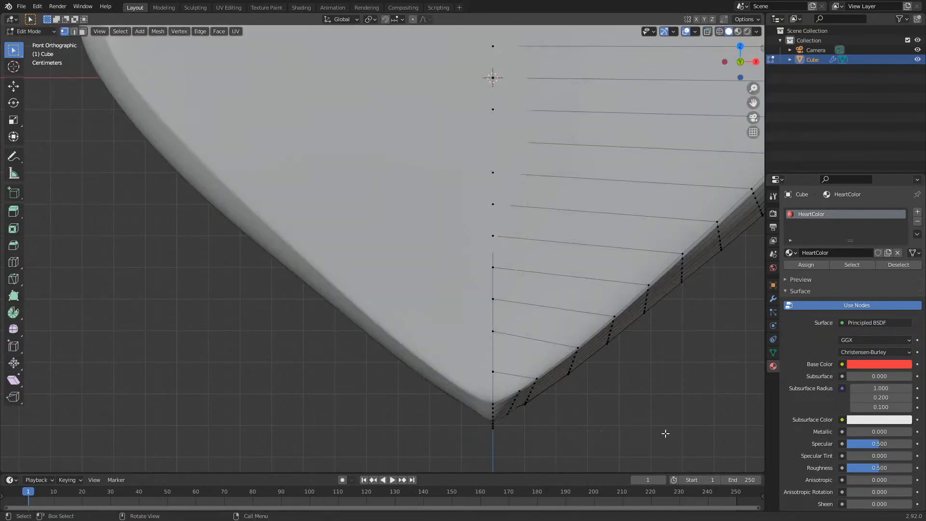
pyautogui.moveTo(645, 425); pyautogui.dragTo(664, 452, button='middle')
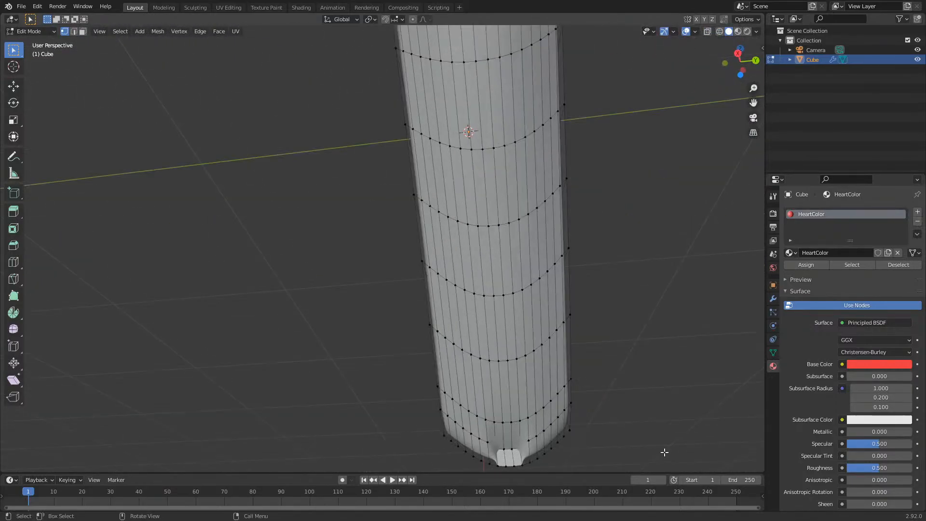
pyautogui.moveTo(547, 455); pyautogui.dragTo(585, 445, button='middle')
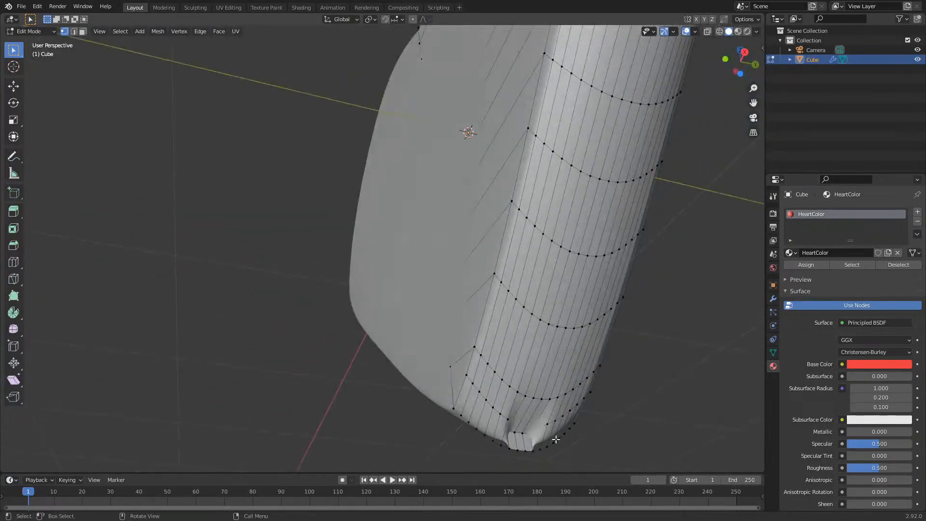
pyautogui.keyDown('ctrl'); pyautogui.keyDown('alt'); pyautogui.click(555, 439); pyautogui.keyUp('alt'); pyautogui.keyUp('ctrl')
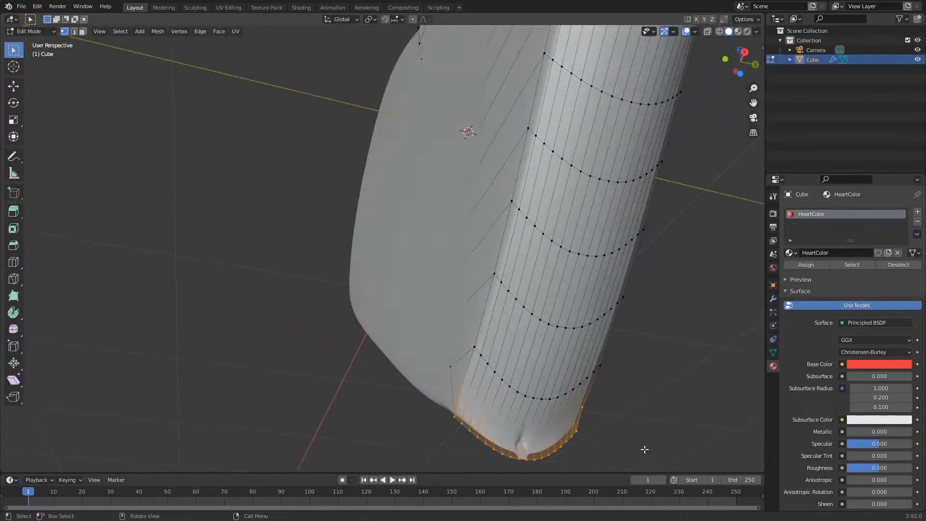
# - Try to lower the selected tip vertices along Z
pyautogui.moveTo(635, 437); pyautogui.dragTo(696, 453, button='middle')
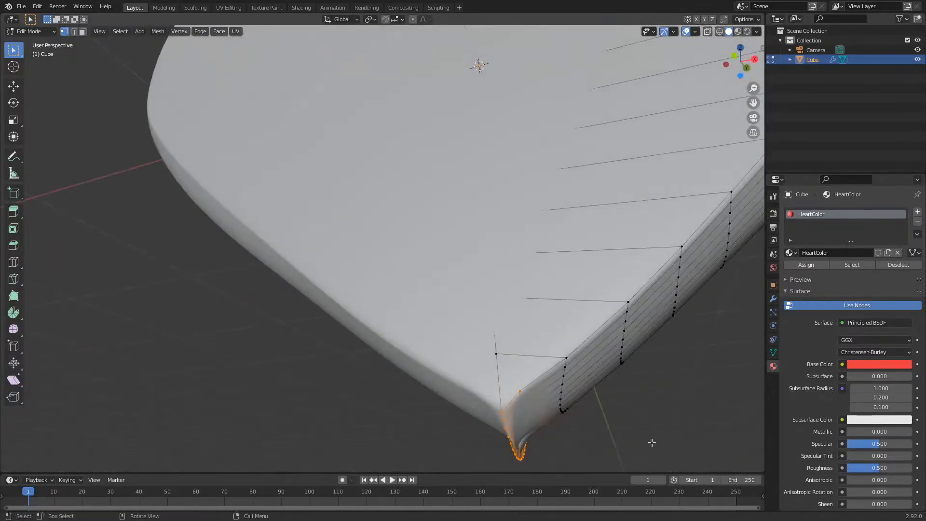
pyautogui.press('KP_1')
pyautogui.moveTo(633, 371); pyautogui.dragTo(657, 418, button='middle')
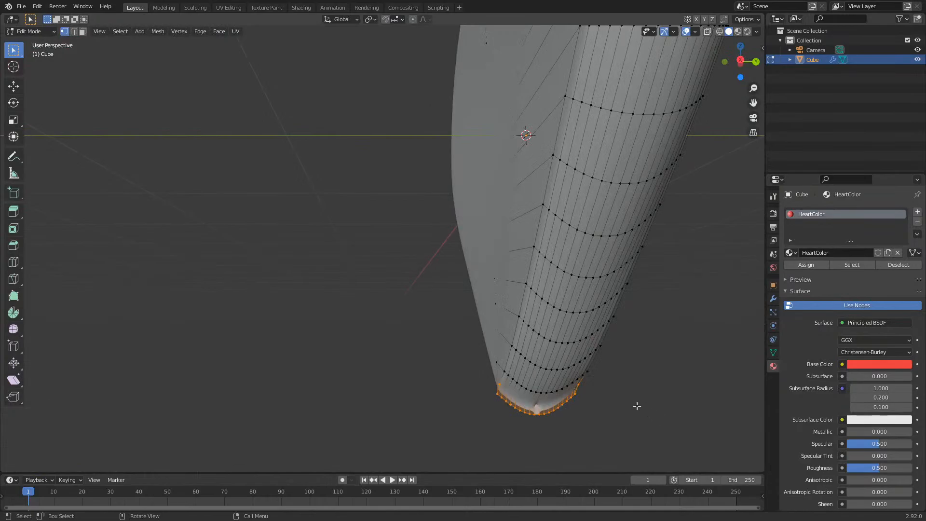
pyautogui.press('g')
pyautogui.press('z')
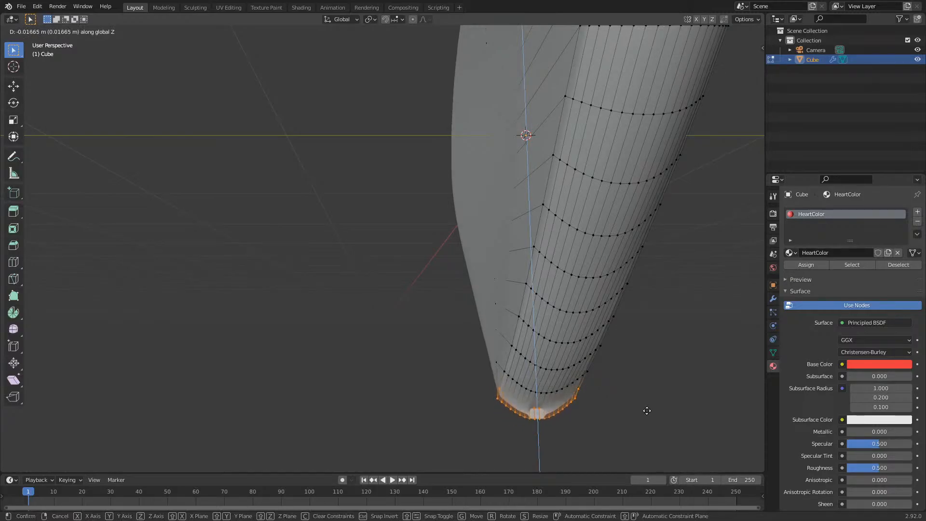
pyautogui.click(645, 408)
# - Select only the edge loop just beside the heart's centre at the tip, working in wireframe, and view it from the front
pyautogui.moveTo(638, 407); pyautogui.dragTo(688, 433, button='middle')
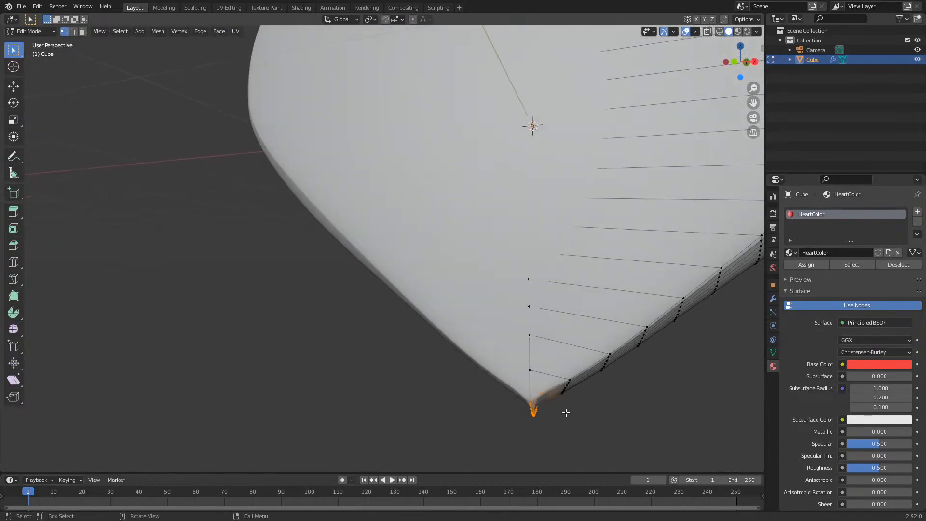
pyautogui.press('z')
pyautogui.moveTo(603, 416); pyautogui.dragTo(639, 414, button='middle')
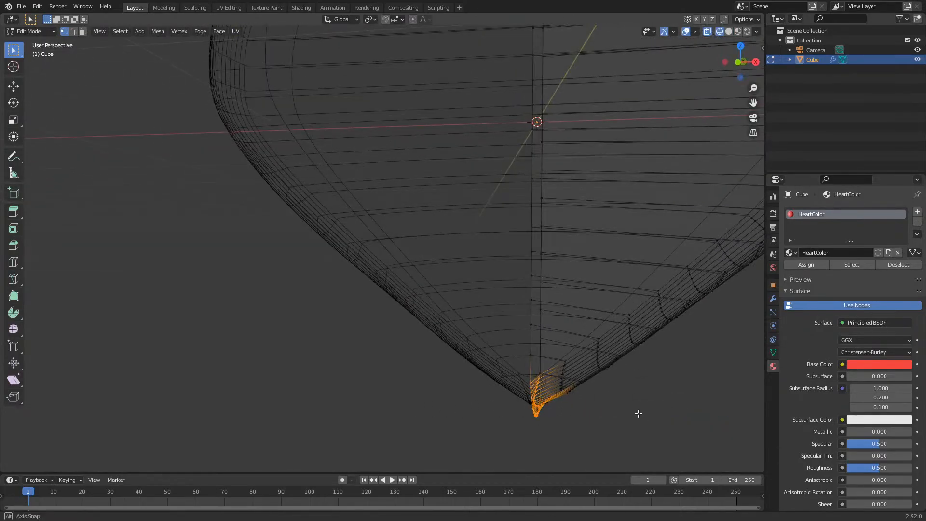
pyautogui.press('KP_1')
pyautogui.scroll(6, 638, 413)
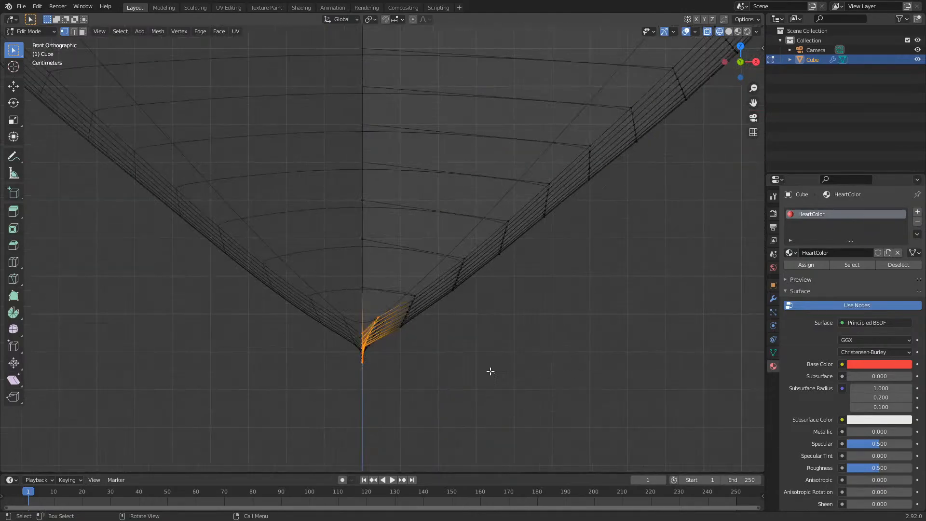
pyautogui.click(471, 365)
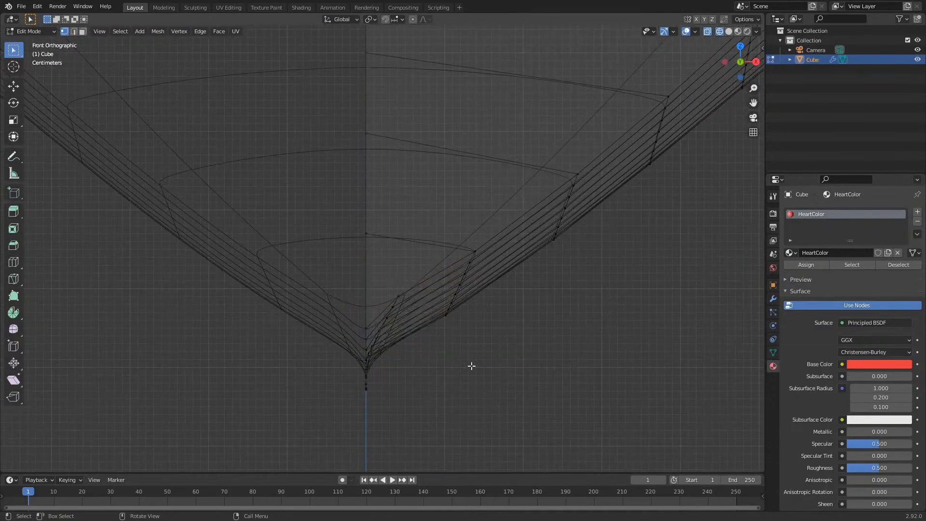
pyautogui.keyDown('alt'); pyautogui.click(393, 310); pyautogui.keyUp('alt')
pyautogui.moveTo(400, 319); pyautogui.dragTo(598, 407, button='middle')
pyautogui.scroll(-6, 615, 433)
pyautogui.scroll(4, 654, 454)
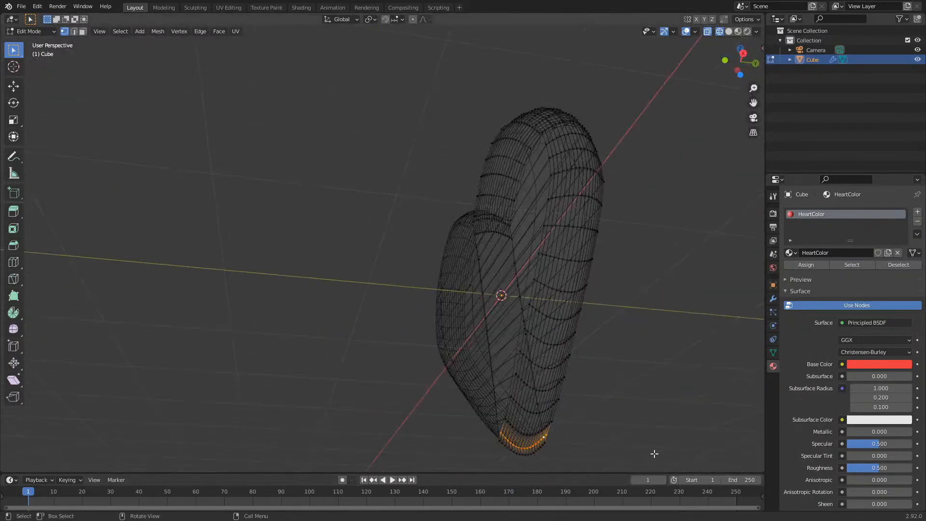
pyautogui.scroll(3, 654, 454)
pyautogui.moveTo(424, 436); pyautogui.dragTo(506, 454, button='middle')
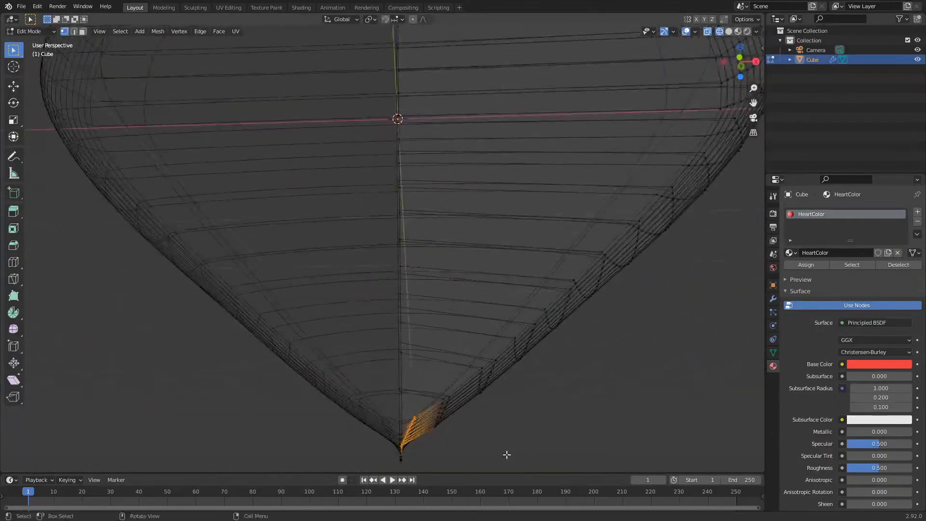
pyautogui.press('KP_1')
# - Move the selected edge loop about 0.02 m outward along X and inspect the tip in solid shading in Object Mode
pyautogui.press('g')
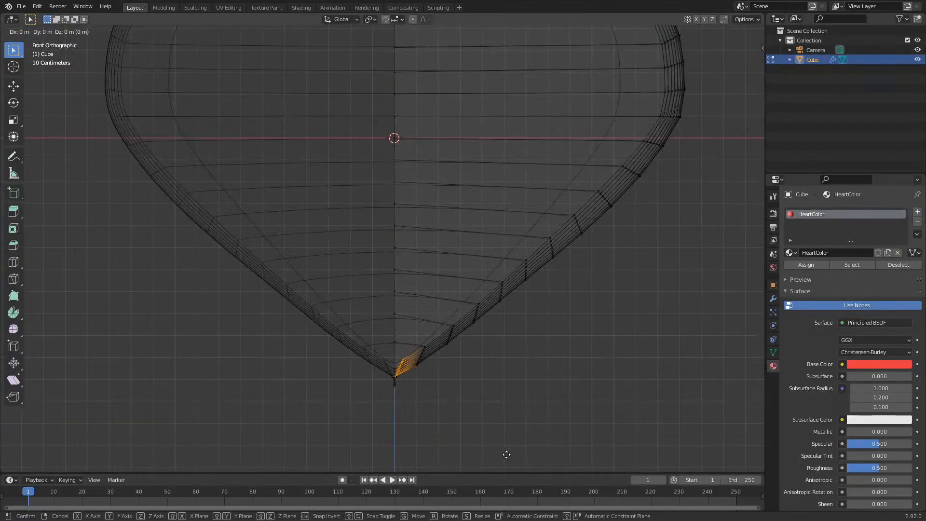
pyautogui.press('x')
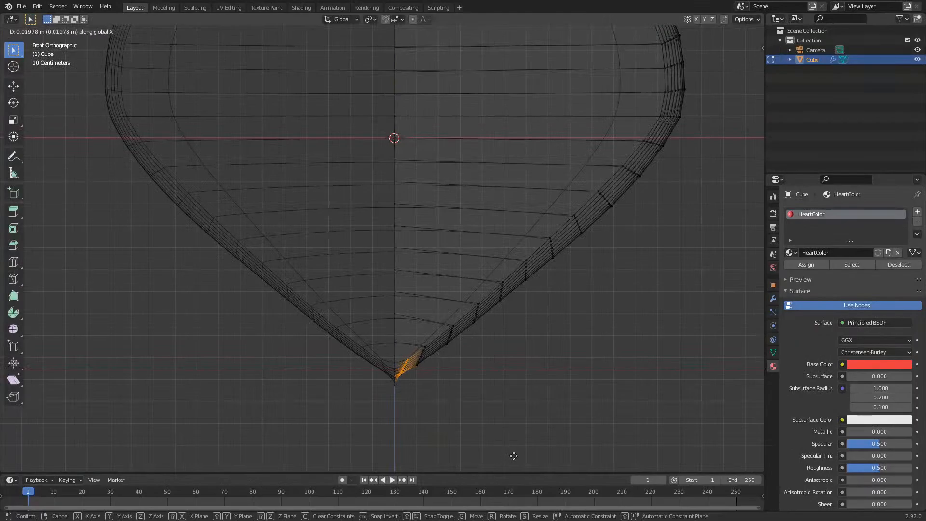
pyautogui.click(514, 454)
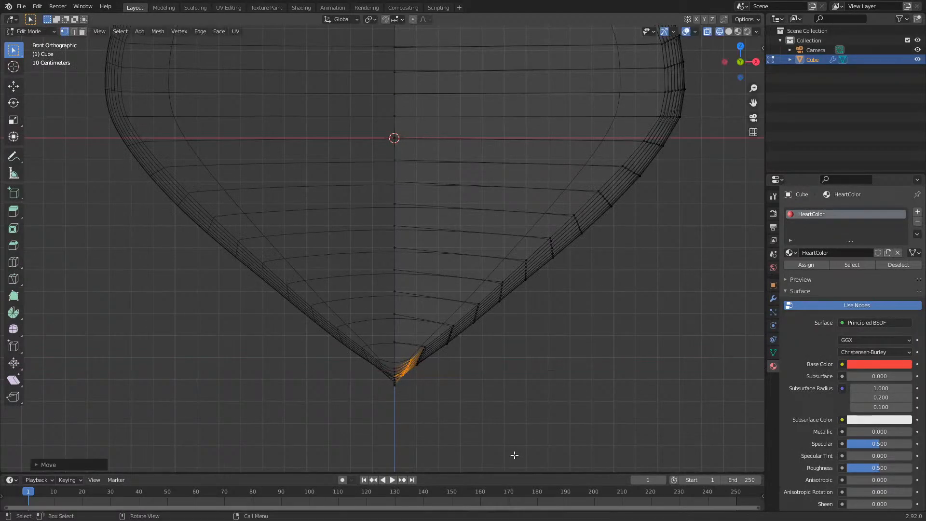
pyautogui.hotkey('shift', 'z')
pyautogui.click(540, 410)
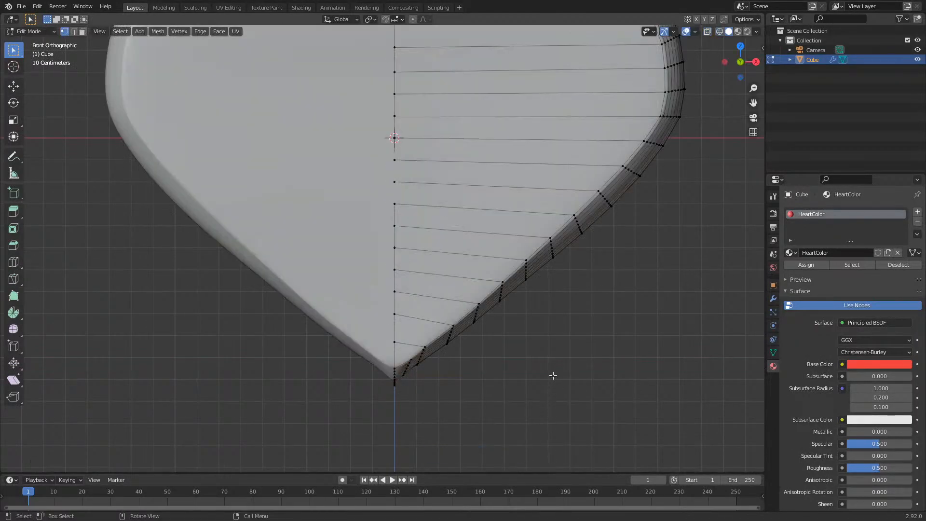
pyautogui.press('Tab')
pyautogui.moveTo(529, 378); pyautogui.dragTo(270, 397, button='middle')
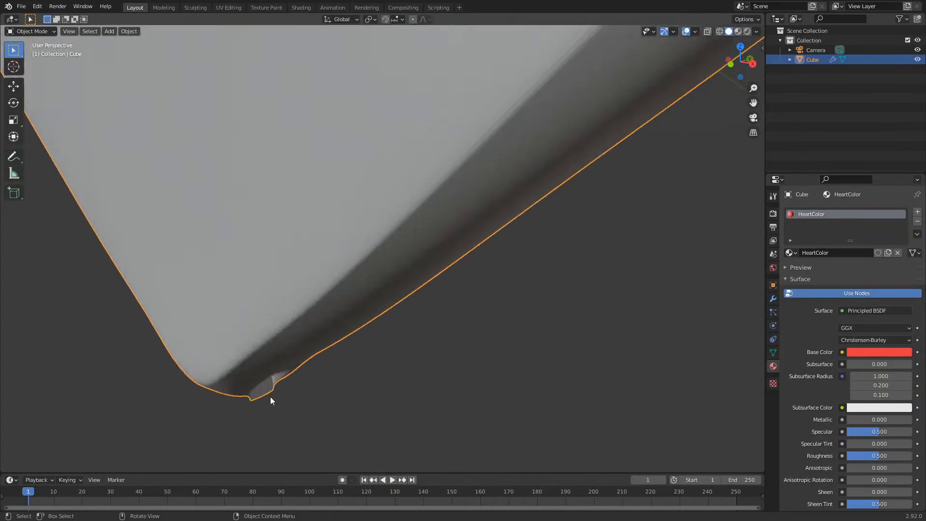
# - Return to wireframe in Edit Mode and undo the outward move of the edge loop beside the tip
pyautogui.hotkey('shift', 'z')
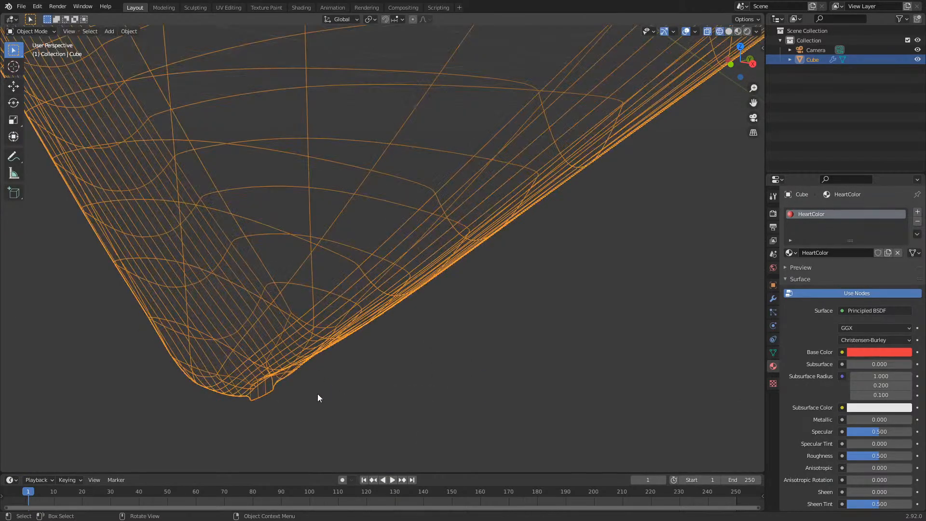
pyautogui.press('Tab')
pyautogui.moveTo(308, 405); pyautogui.dragTo(390, 435, button='middle')
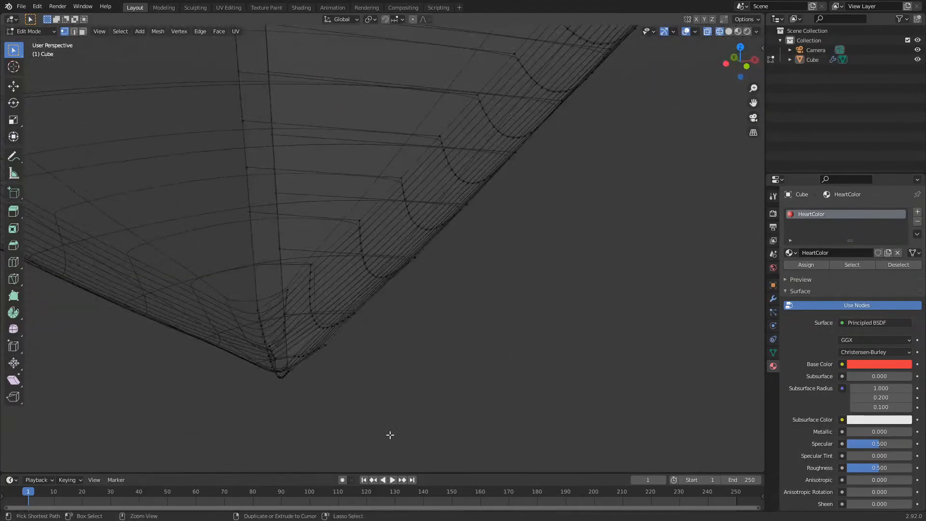
pyautogui.hotkey('ctrl', 'z')
pyautogui.hotkey('ctrl', 'z')
pyautogui.hotkey('ctrl', 'z')
pyautogui.hotkey('ctrl', 'z')
pyautogui.hotkey('ctrl', 'z')
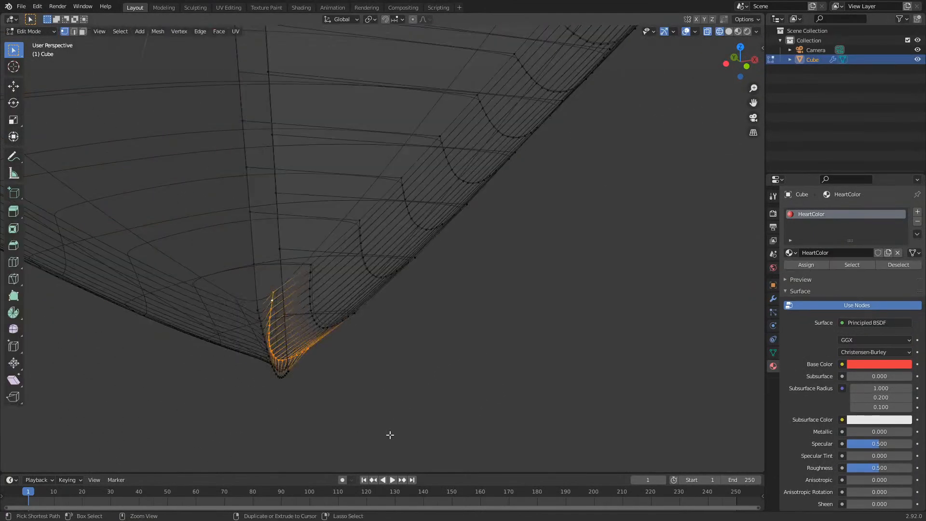
# - Try to shift the selected edge loop beside the tip along X from an angled view
pyautogui.moveTo(390, 435); pyautogui.dragTo(420, 410, button='middle')
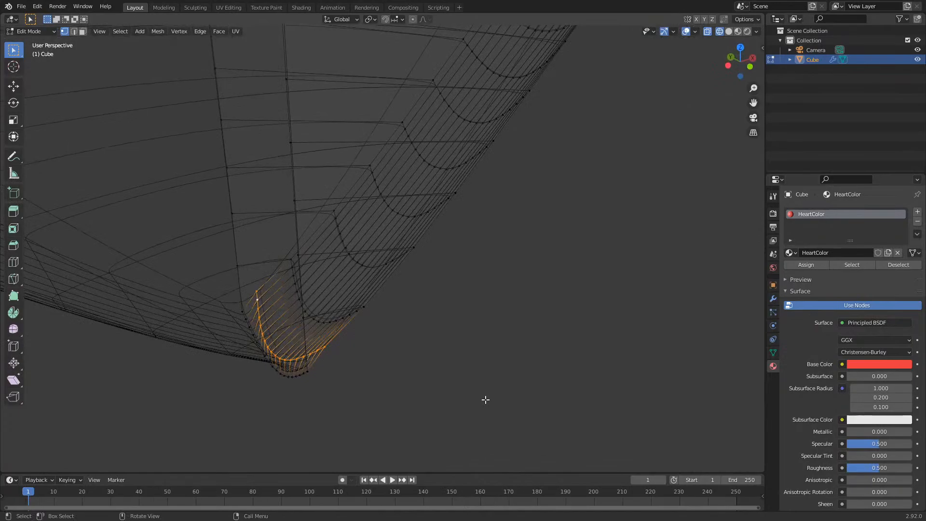
pyautogui.press('g')
pyautogui.press('x')
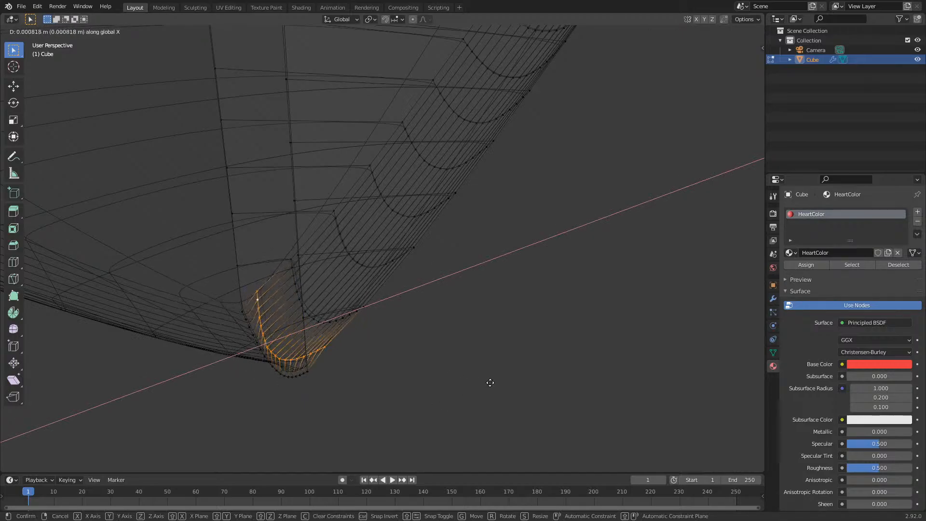
pyautogui.click(504, 374)
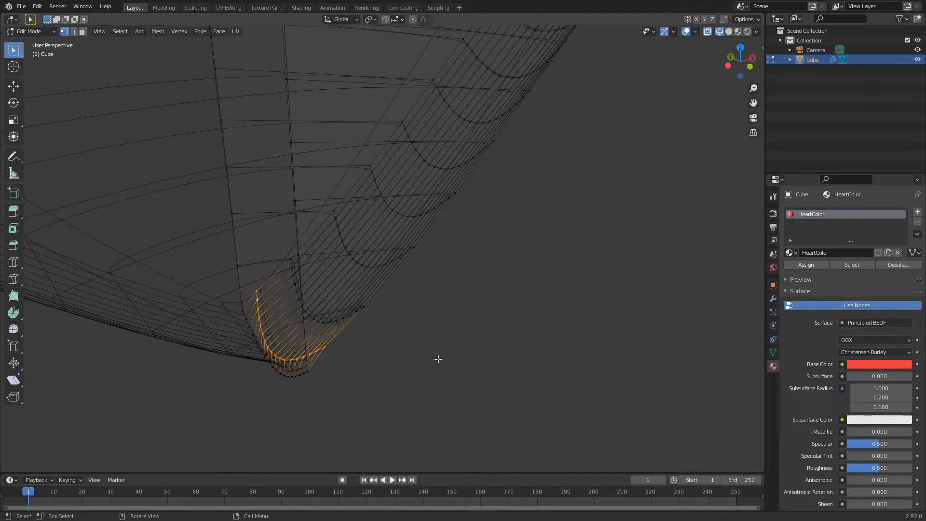
pyautogui.moveTo(438, 360); pyautogui.dragTo(458, 361, button='middle')
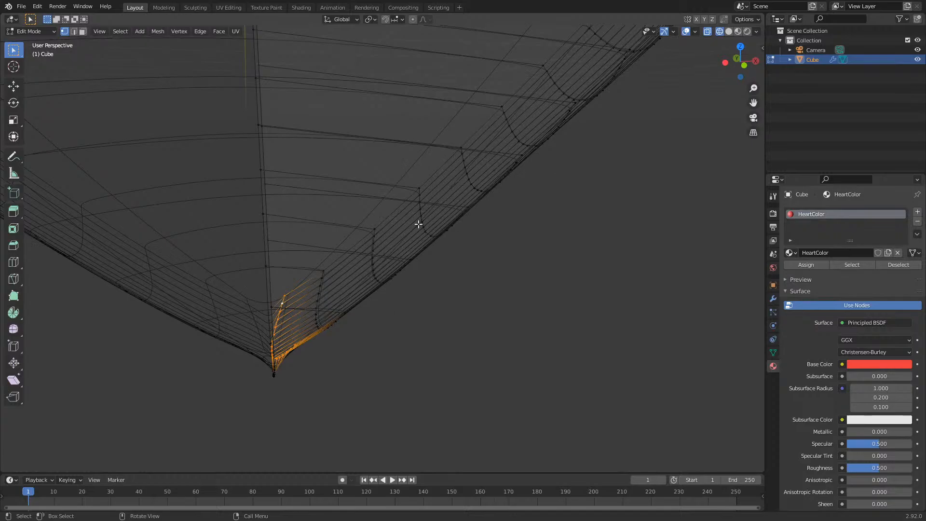
# - Examine the selected edge loop at the tip from several angles and check the Mirror modifier's clipping and merge settings
pyautogui.moveTo(579, 190); pyautogui.dragTo(245, 196, button='middle')
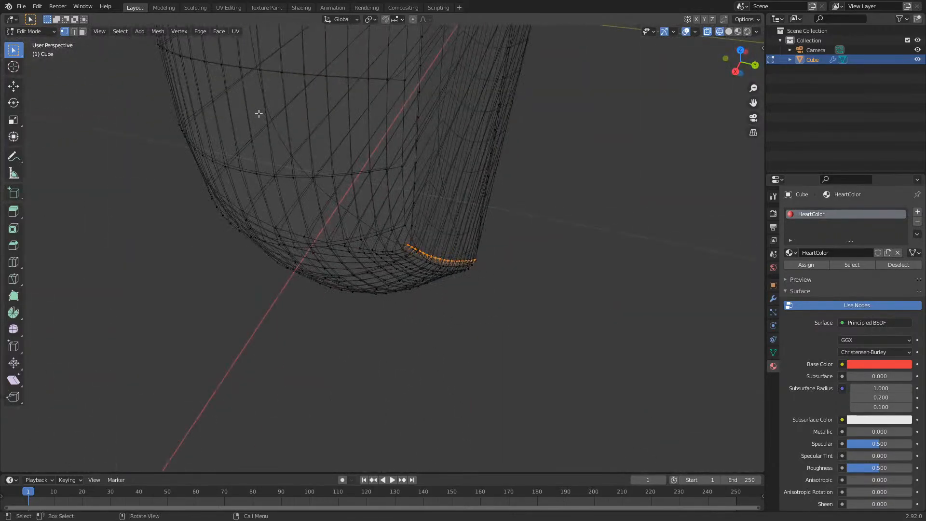
pyautogui.moveTo(330, 221)
pyautogui.mouseDown(button='middle')
pyautogui.moveTo(420, 212)
pyautogui.moveTo(343, 220)
pyautogui.mouseUp(button='middle')
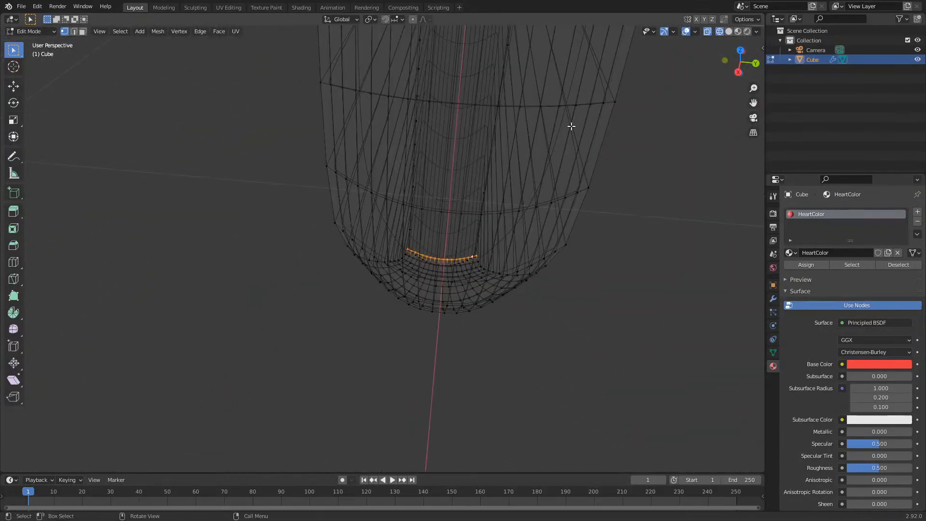
pyautogui.moveTo(306, 253); pyautogui.dragTo(465, 211, button='middle')
pyautogui.press('KP_1')
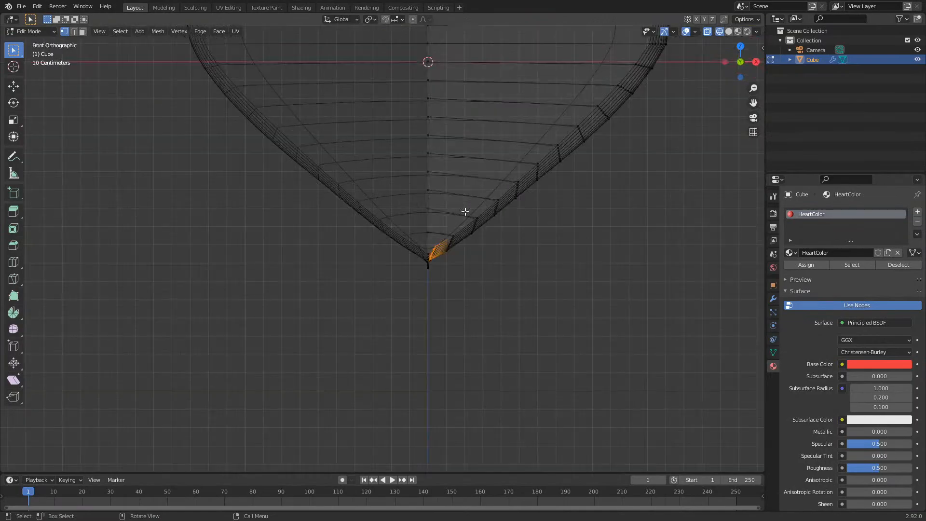
pyautogui.scroll(3, 468, 210)
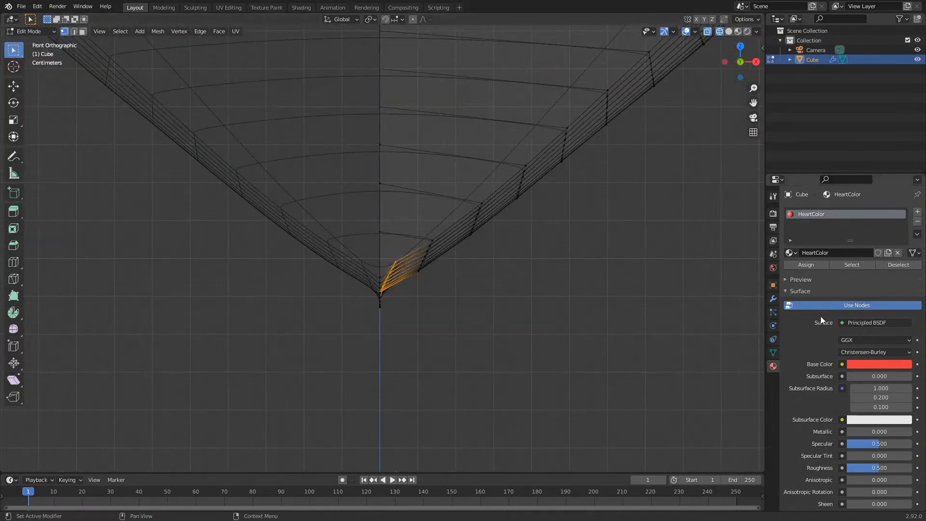
pyautogui.click(773, 298)
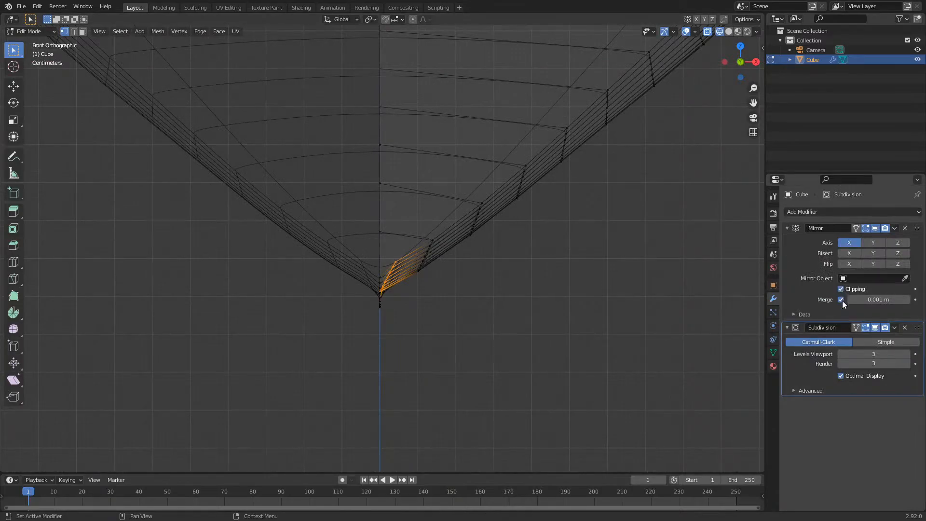
pyautogui.scroll(3, 413, 292)
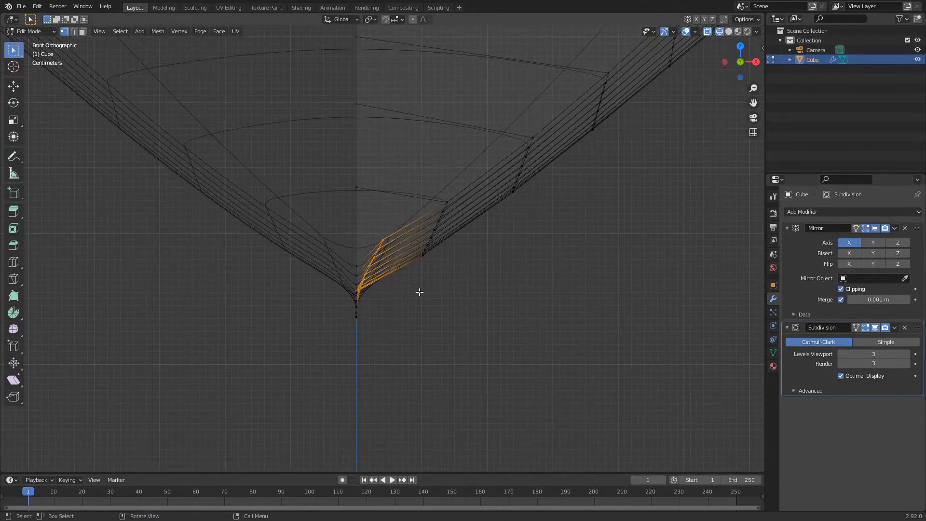
pyautogui.scroll(2, 371, 263)
pyautogui.moveTo(450, 302); pyautogui.dragTo(456, 379, button='middle')
pyautogui.scroll(-1, 451, 317)
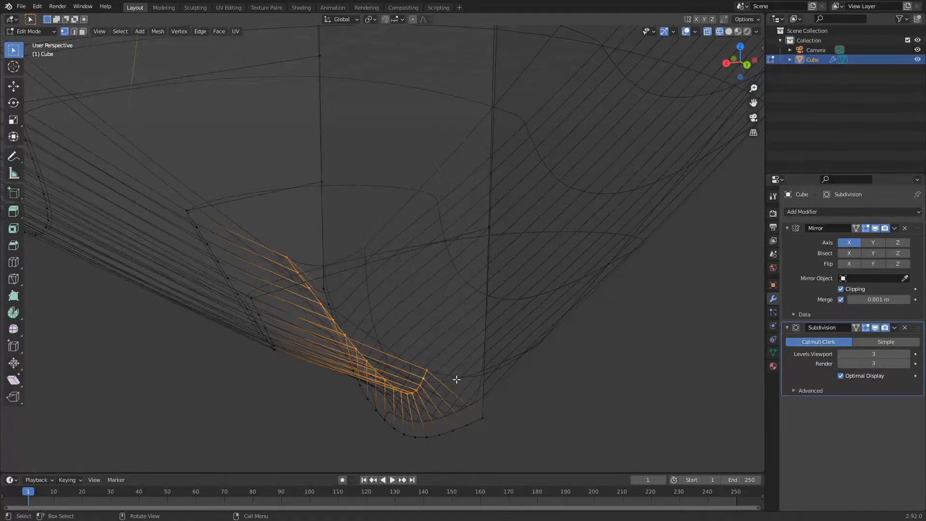
pyautogui.press('KP_1')
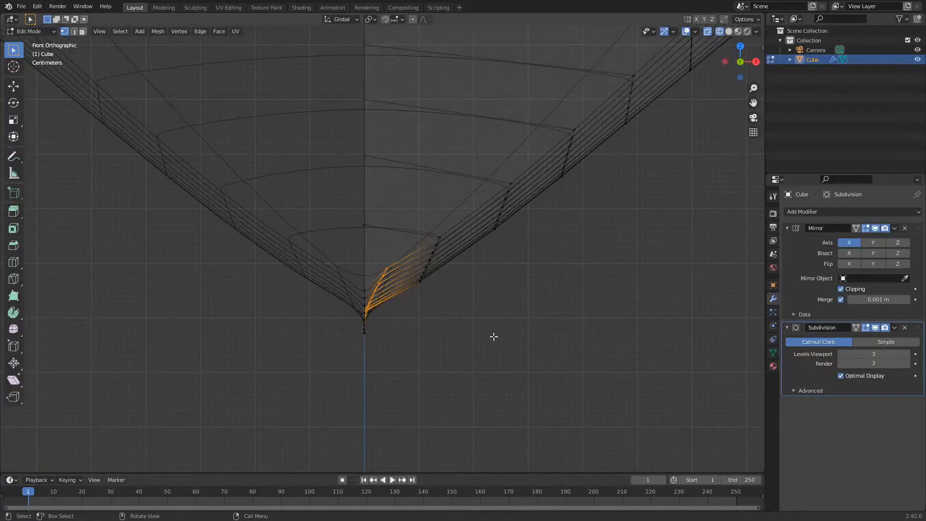
# - Try to move the selected edge loop at the tip freely outward from the centre
pyautogui.moveTo(372, 327); pyautogui.dragTo(386, 299, button='middle')
pyautogui.press('g')
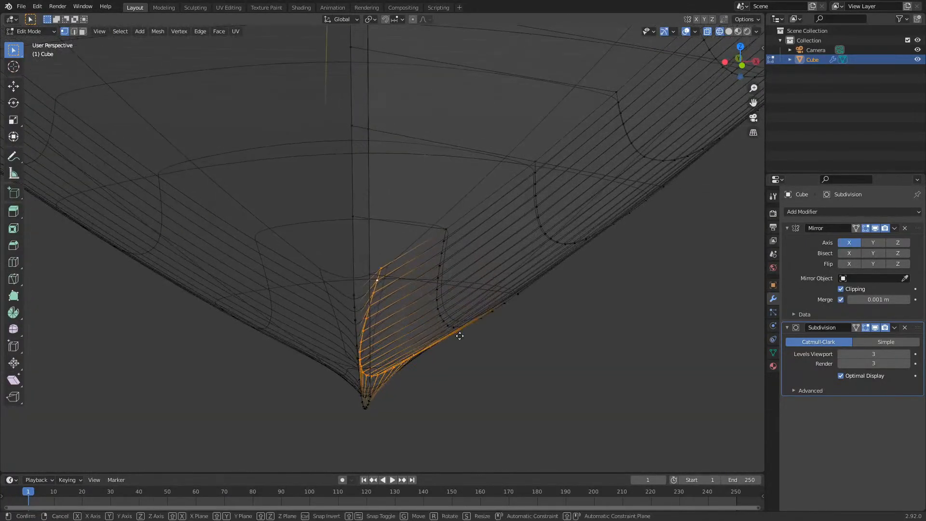
pyautogui.click(536, 335)
pyautogui.moveTo(360, 349); pyautogui.dragTo(346, 368, button='middle')
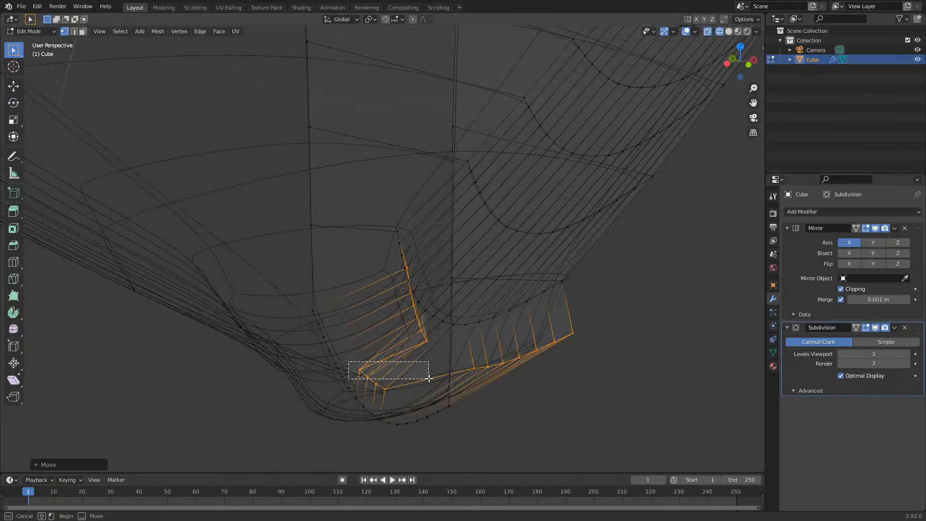
# - Try to reshape the tip by freely moving a small group of its loop vertices, and undo the moves at the tip
pyautogui.moveTo(429, 379); pyautogui.dragTo(435, 373)
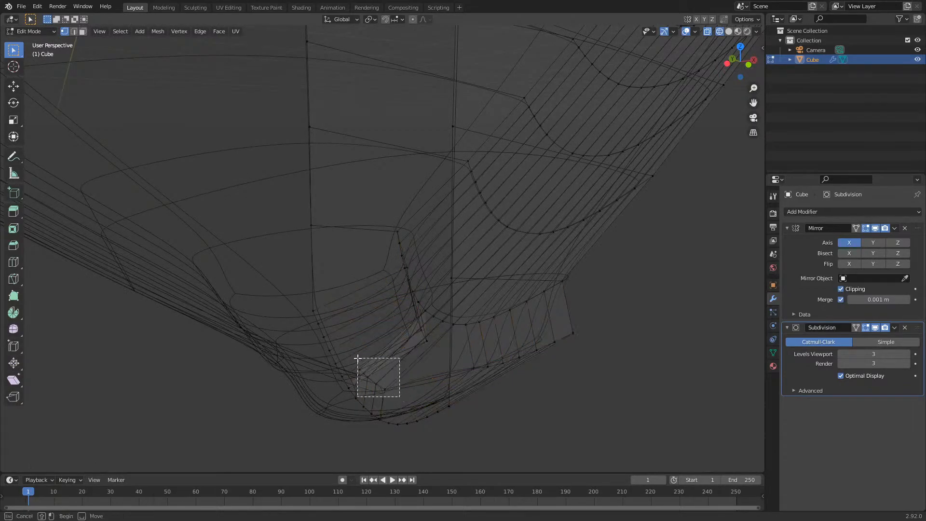
pyautogui.press('g')
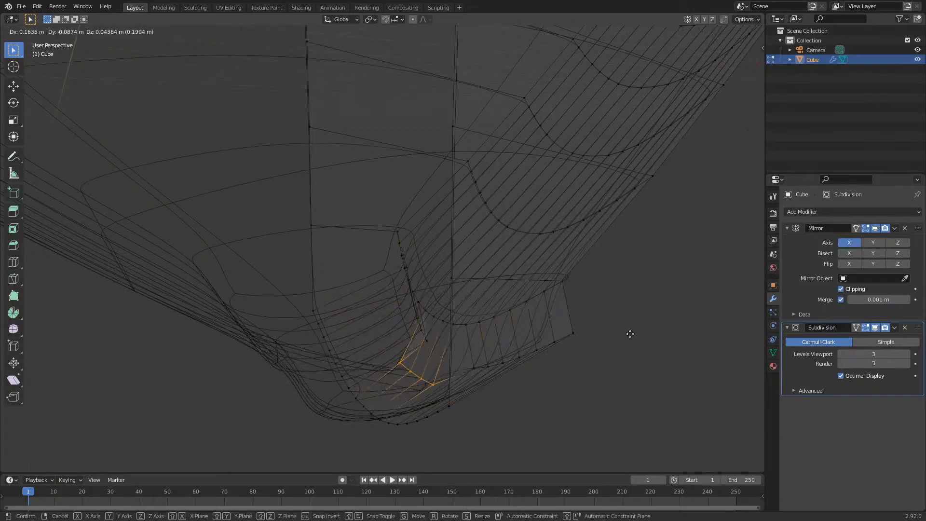
pyautogui.click(630, 334)
pyautogui.moveTo(630, 334); pyautogui.dragTo(541, 365, button='middle')
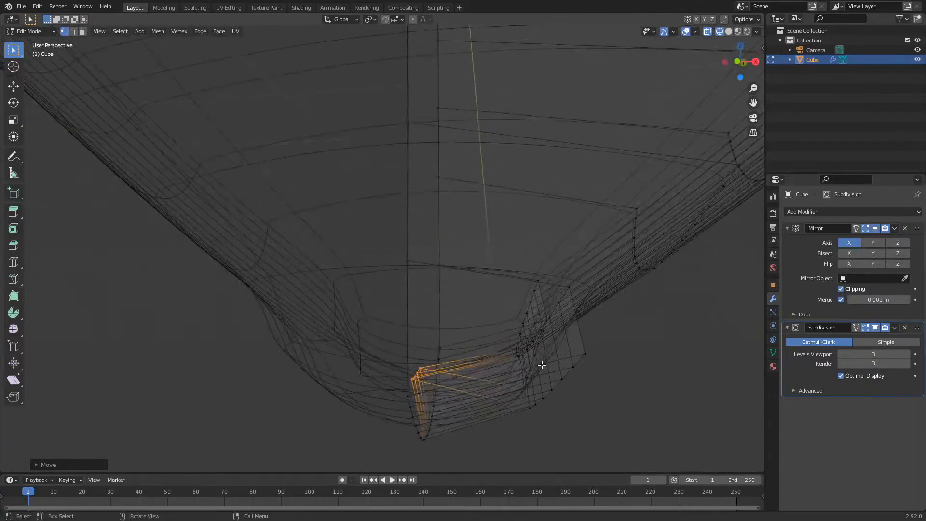
pyautogui.press('g')
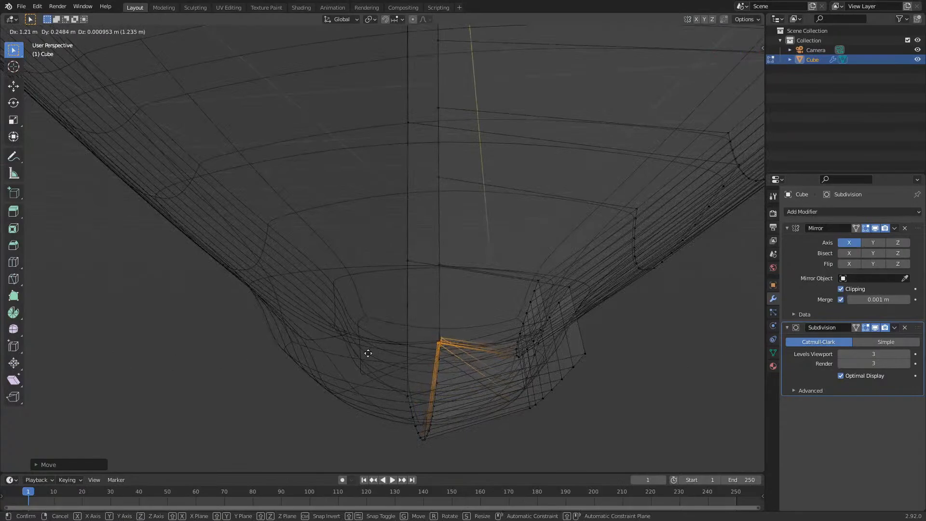
pyautogui.click(713, 416)
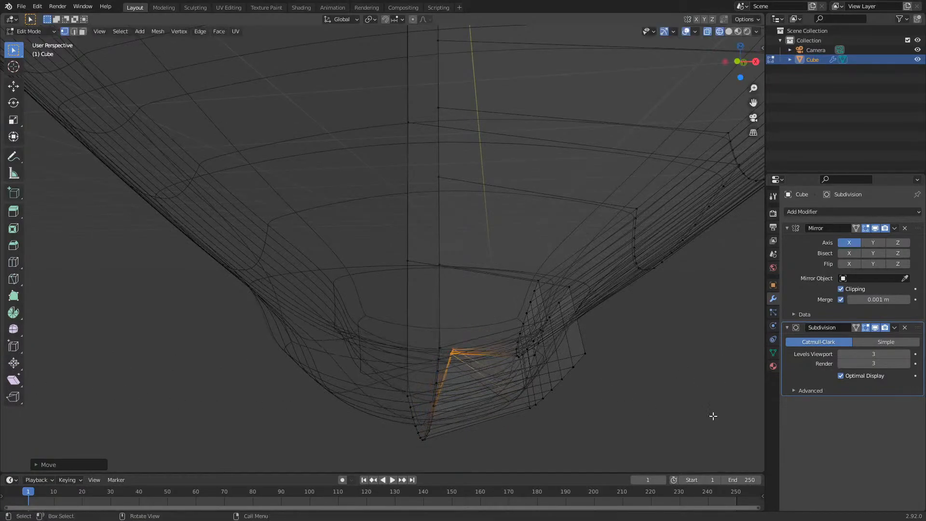
pyautogui.moveTo(592, 425); pyautogui.dragTo(479, 419, button='middle')
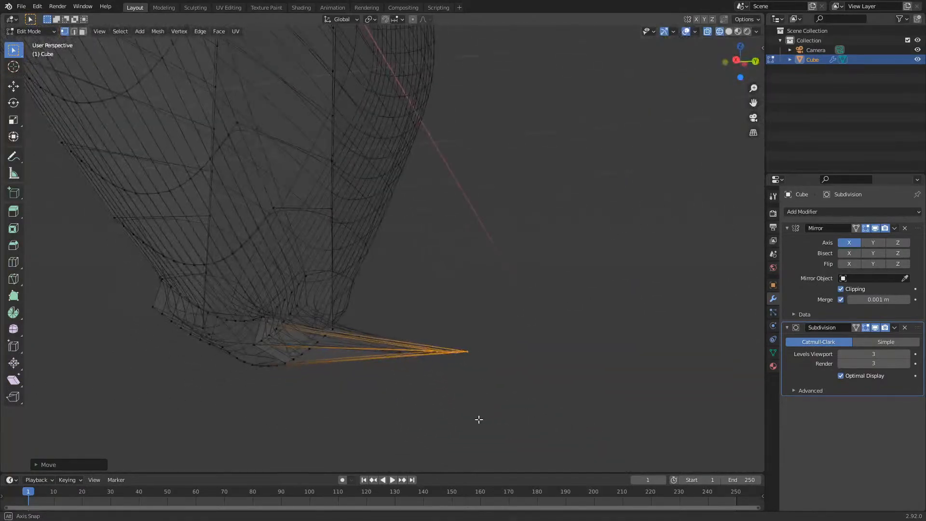
pyautogui.hotkey('ctrl', 'z')
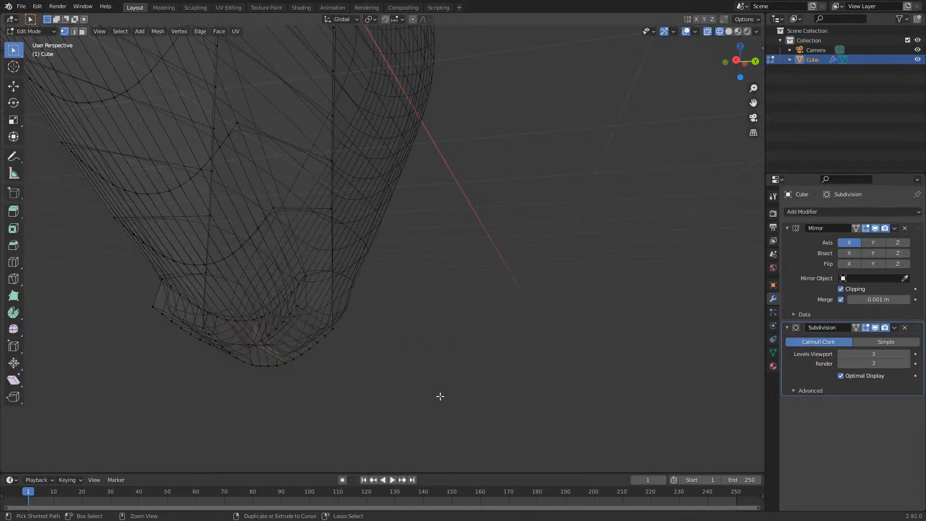
pyautogui.moveTo(438, 395); pyautogui.dragTo(563, 416, button='middle')
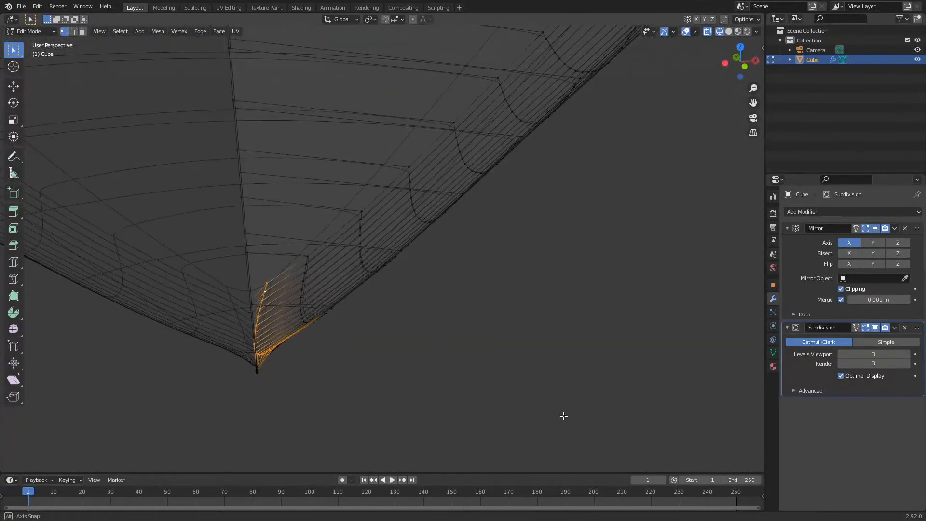
# - Try to move the vertices at the very bottom of the tip downward along Z in solid shading
pyautogui.hotkey('shift', 'z')
pyautogui.moveTo(542, 360)
pyautogui.mouseDown(button='middle')
pyautogui.moveTo(530, 327)
pyautogui.moveTo(465, 310)
pyautogui.moveTo(412, 329)
pyautogui.moveTo(447, 303)
pyautogui.mouseUp(button='middle')
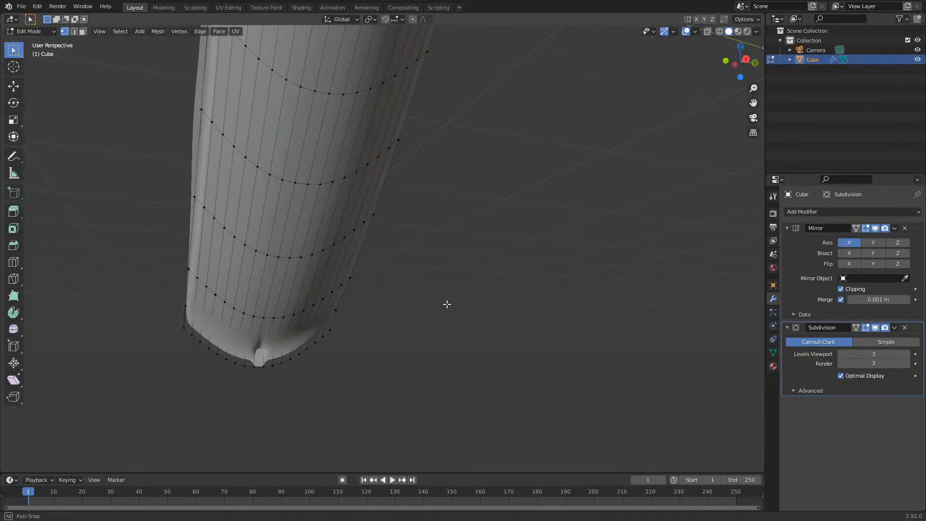
pyautogui.click(256, 367)
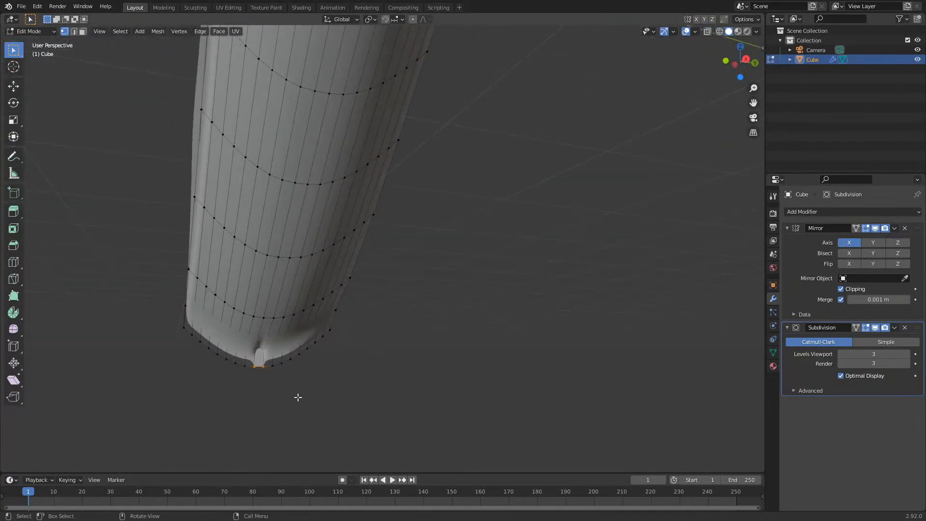
pyautogui.press('g')
pyautogui.press('z')
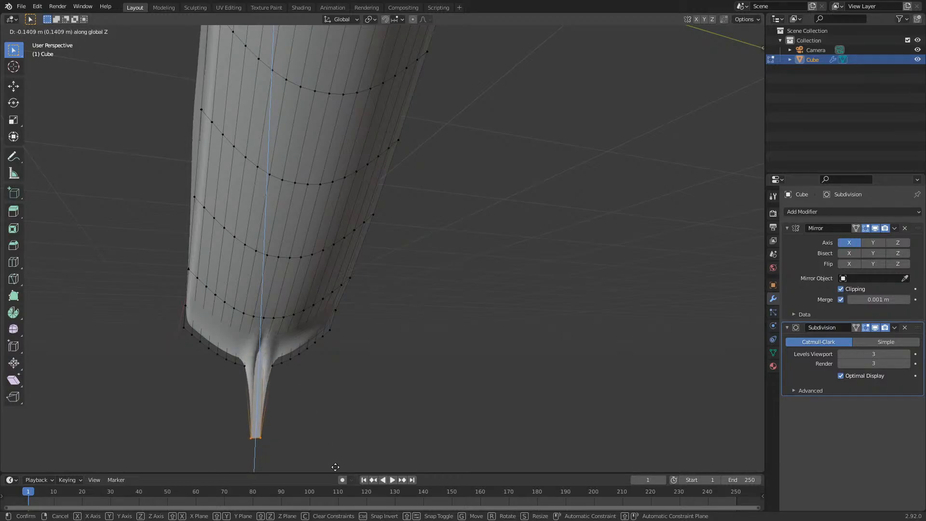
pyautogui.click(339, 414)
# - Return to Object Mode with the whole heart in front view and select the heart
pyautogui.moveTo(339, 413); pyautogui.dragTo(431, 414, button='middle')
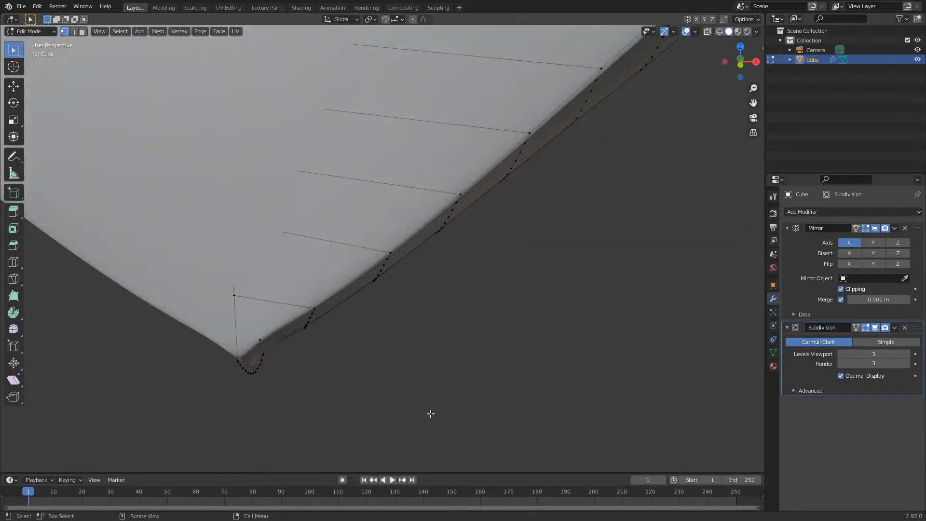
pyautogui.press('KP_1')
pyautogui.scroll(-12, 566, 213)
pyautogui.scroll(4, 641, 103)
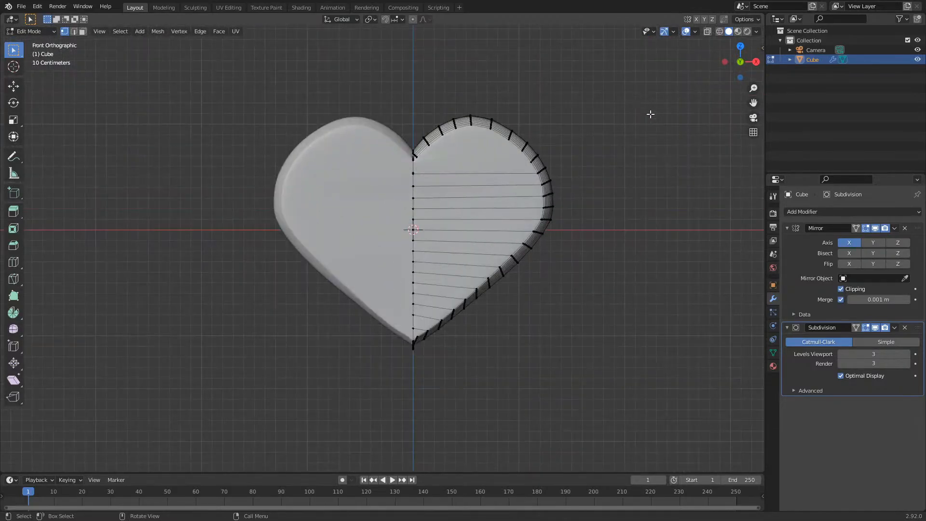
pyautogui.press('Tab')
pyautogui.click(603, 210)
pyautogui.click(554, 201)
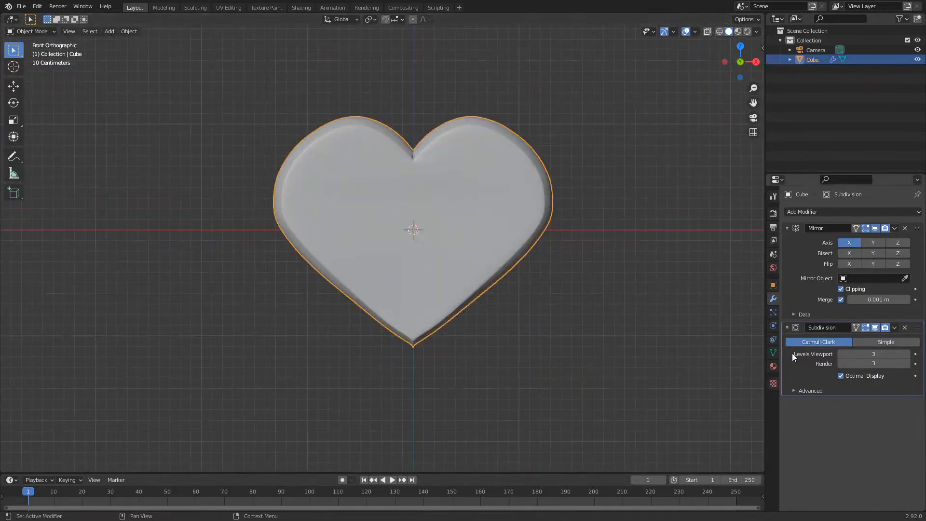
# - Show the heart's HeartColor material in Material Preview shading from an angle and render a test image
pyautogui.click(774, 366)
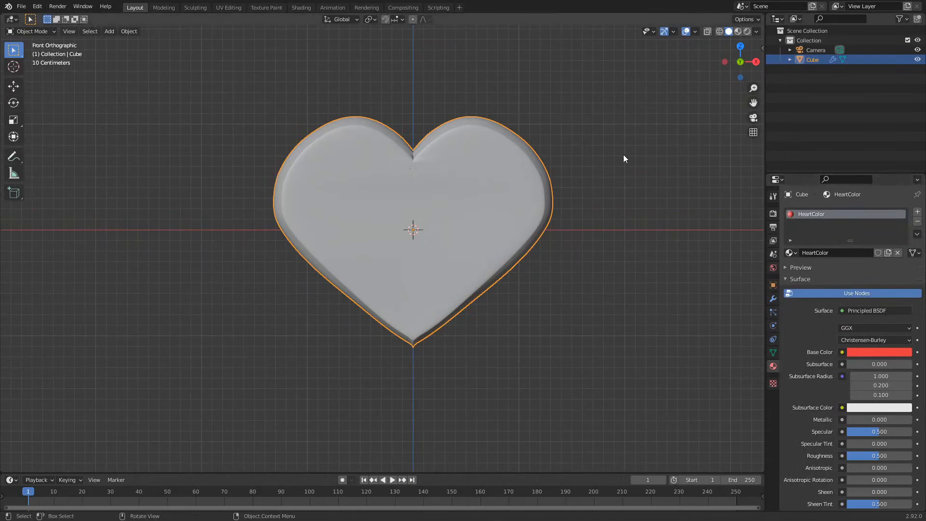
pyautogui.click(737, 31)
pyautogui.click(659, 172)
pyautogui.moveTo(658, 172)
pyautogui.mouseDown(button='middle')
pyautogui.moveTo(691, 186)
pyautogui.moveTo(644, 207)
pyautogui.moveTo(703, 42)
pyautogui.mouseUp(button='middle')
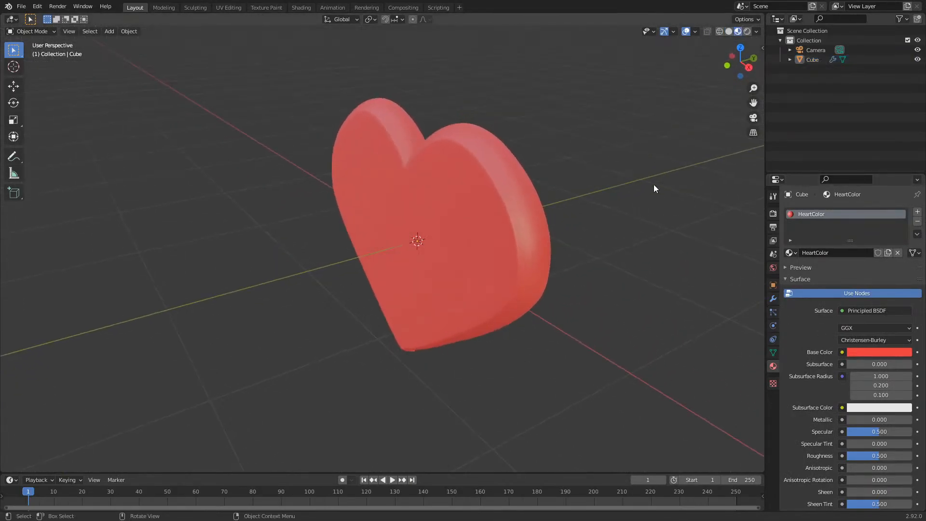
pyautogui.press('F12')
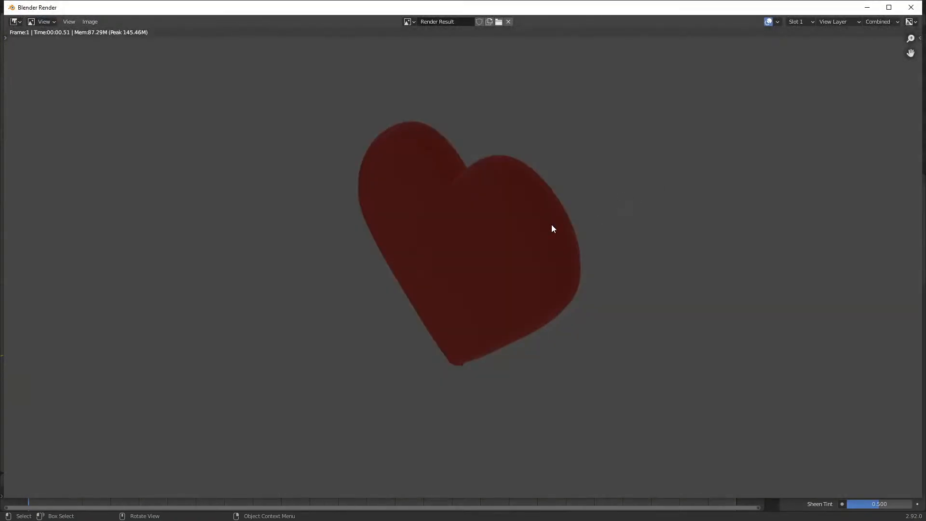
pyautogui.click(904, 12)
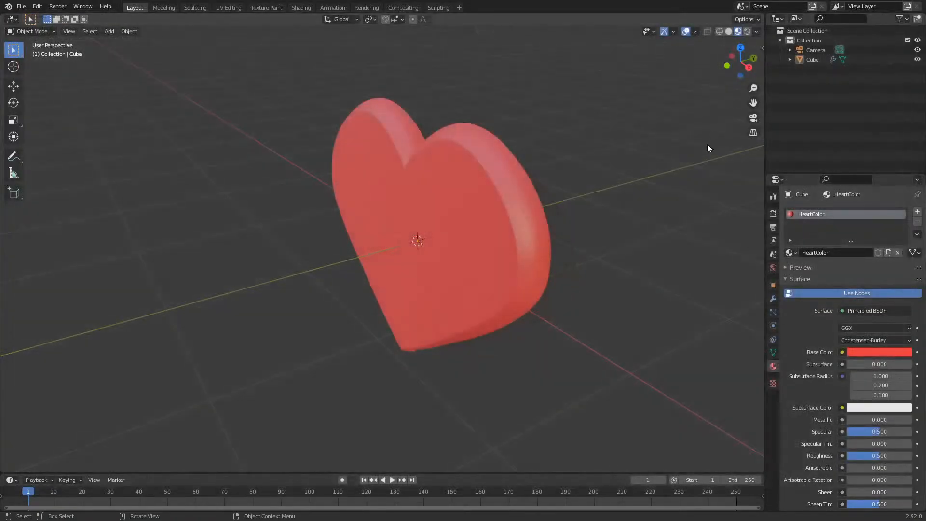
# - Align the camera to a front view of the heart and check its framing
pyautogui.press('KP_1')
pyautogui.scroll(-5, 591, 215)
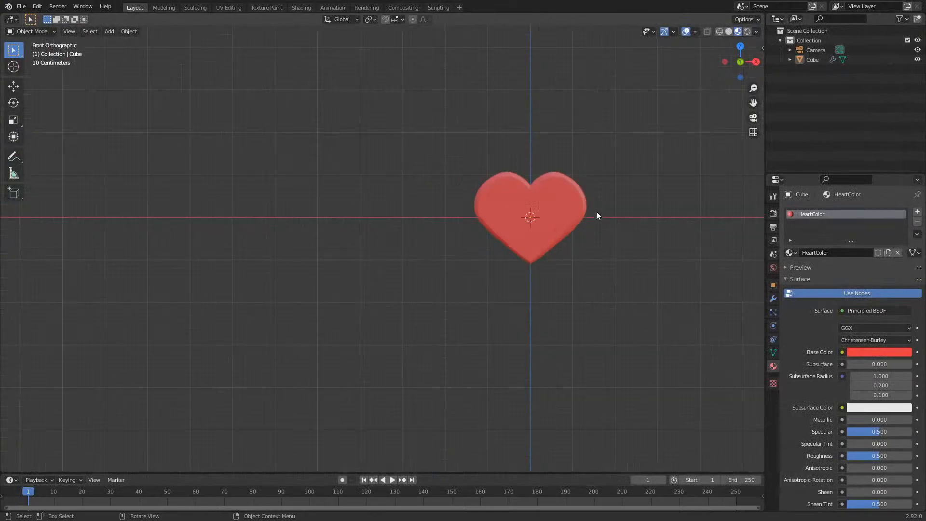
pyautogui.scroll(4, 578, 203)
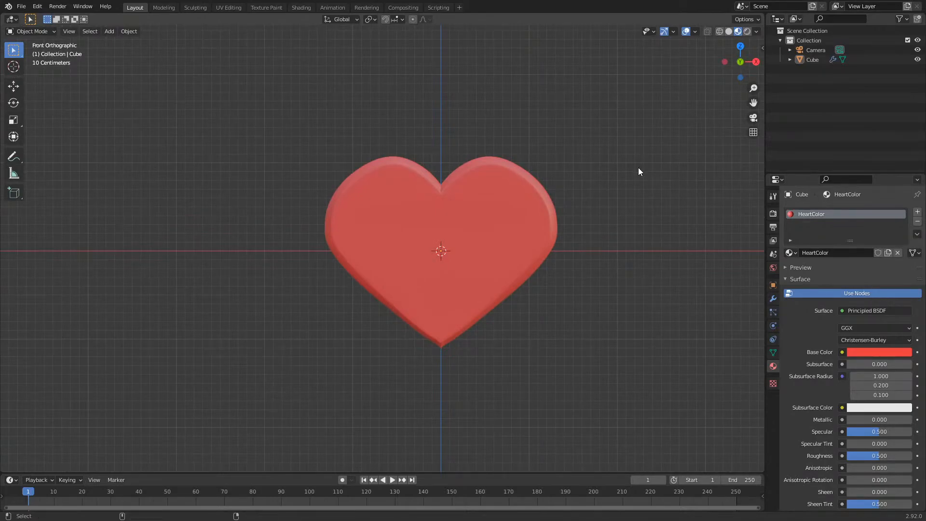
pyautogui.press('KP_0')
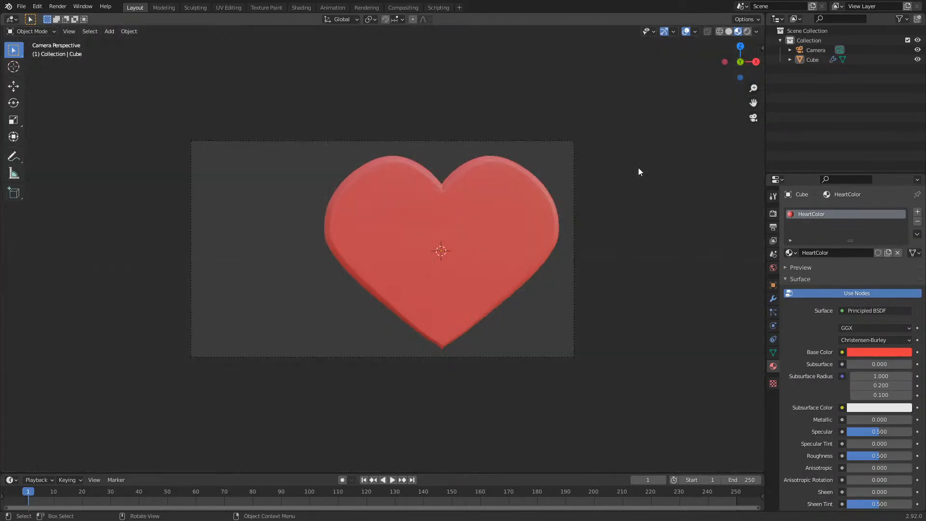
pyautogui.press('KP_0')
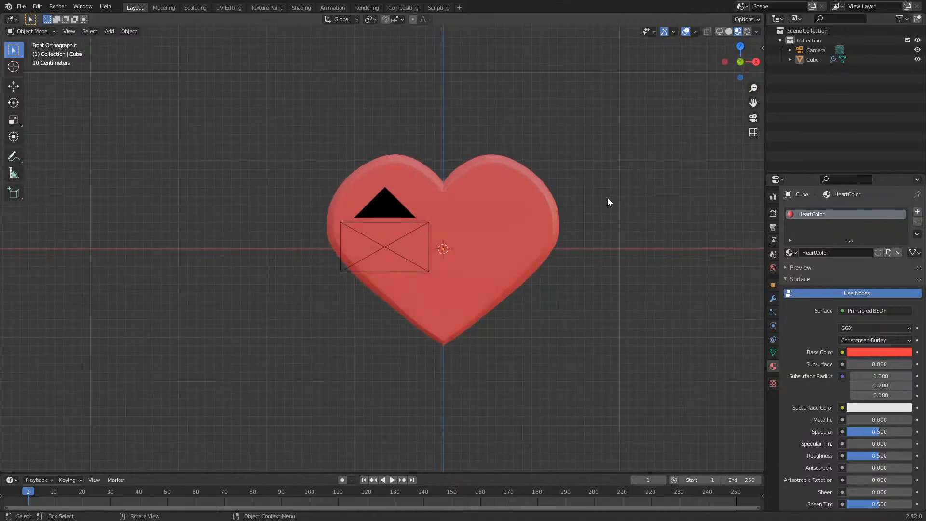
# - Render the front camera view, inspect the heart's outline and tip in the rendered image, and close the render
pyautogui.press('F12')
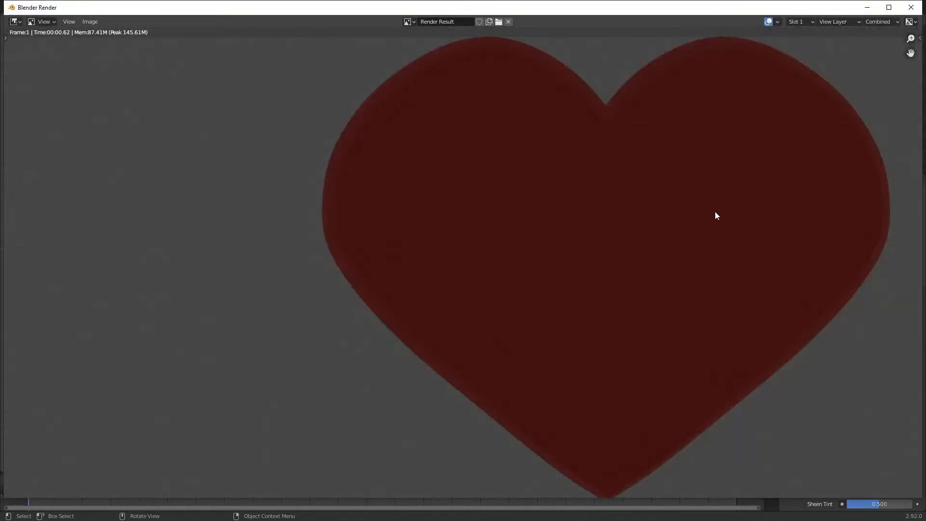
pyautogui.scroll(-8, 715, 211)
pyautogui.scroll(3, 723, 236)
pyautogui.scroll(5, 393, 229)
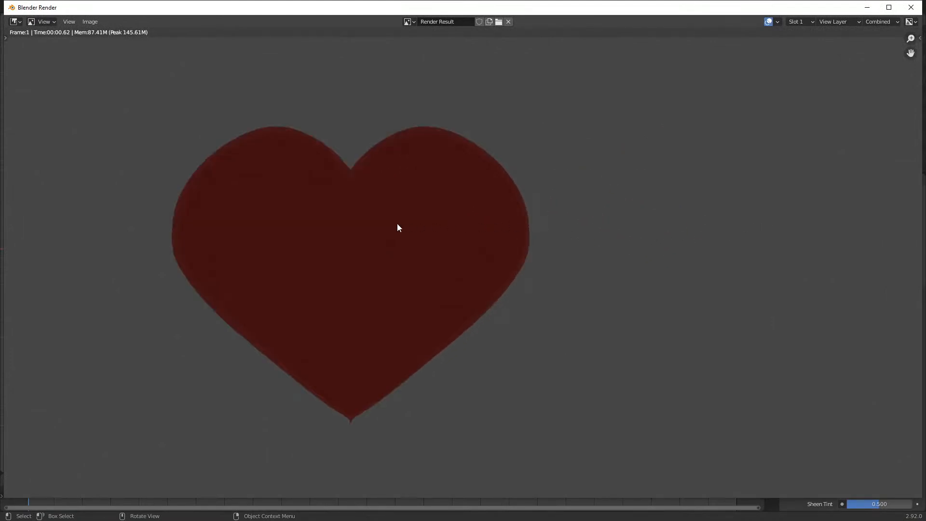
pyautogui.scroll(-3, 471, 240)
pyautogui.moveTo(471, 239); pyautogui.dragTo(493, 244, button='middle')
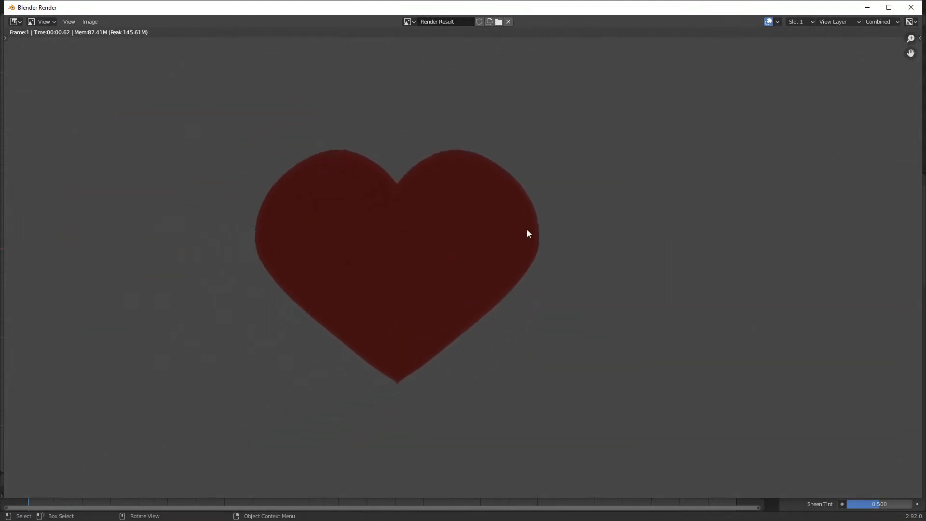
pyautogui.click(910, 8)
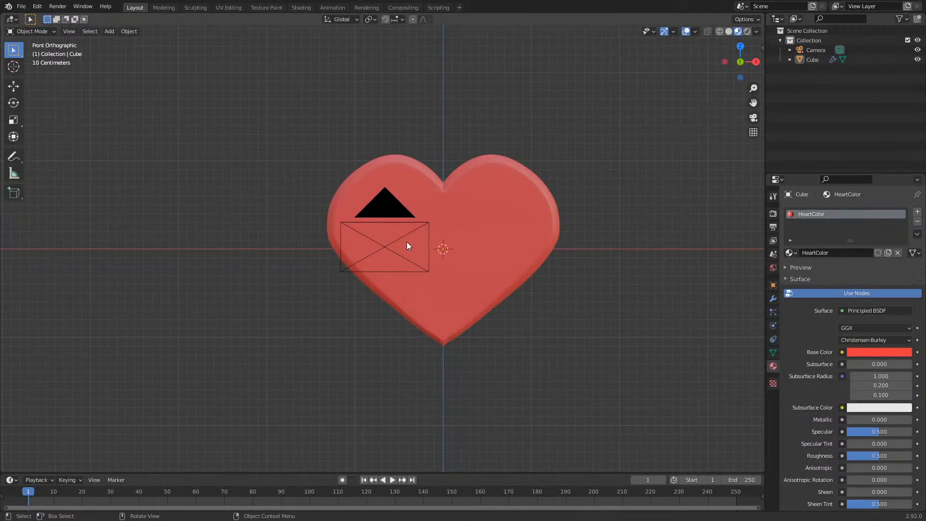
pyautogui.moveTo(407, 242); pyautogui.dragTo(471, 241, button='middle')
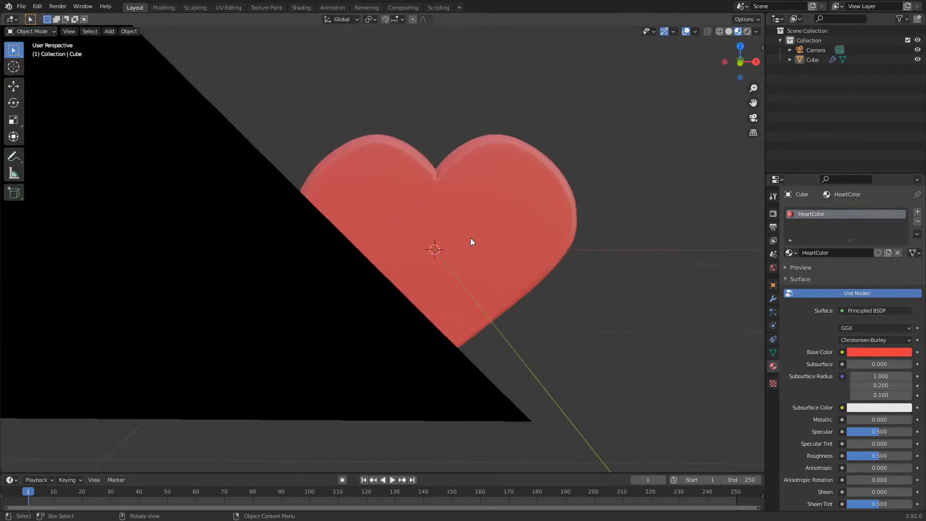
pyautogui.moveTo(624, 277); pyautogui.dragTo(524, 291, button='middle')
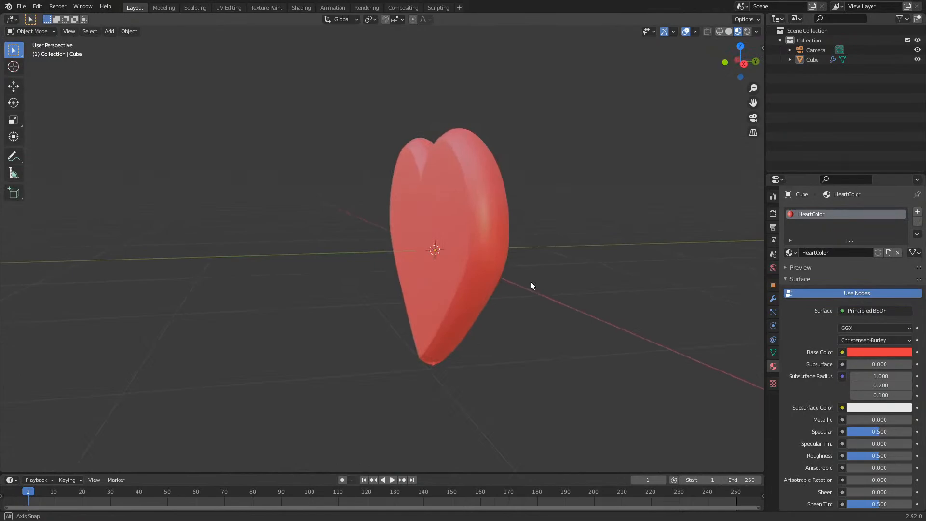
pyautogui.moveTo(530, 285); pyautogui.dragTo(617, 320, button='middle')
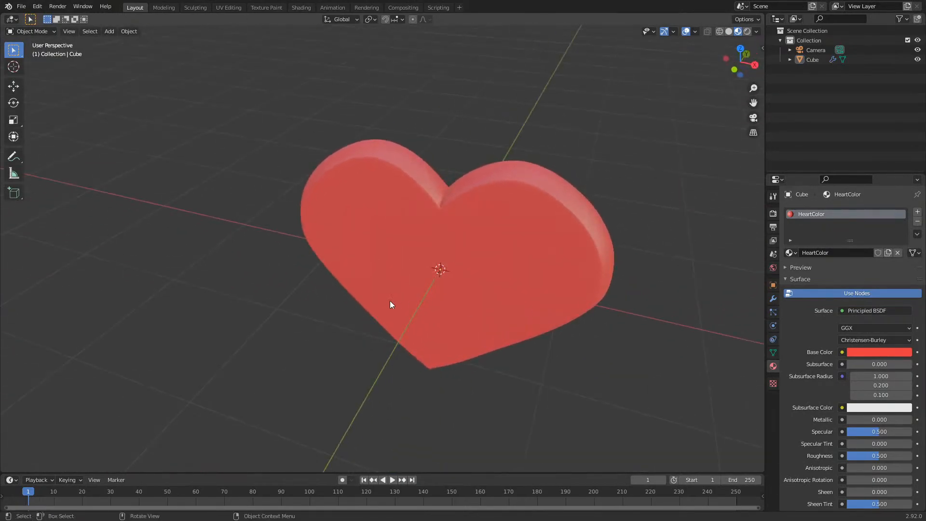